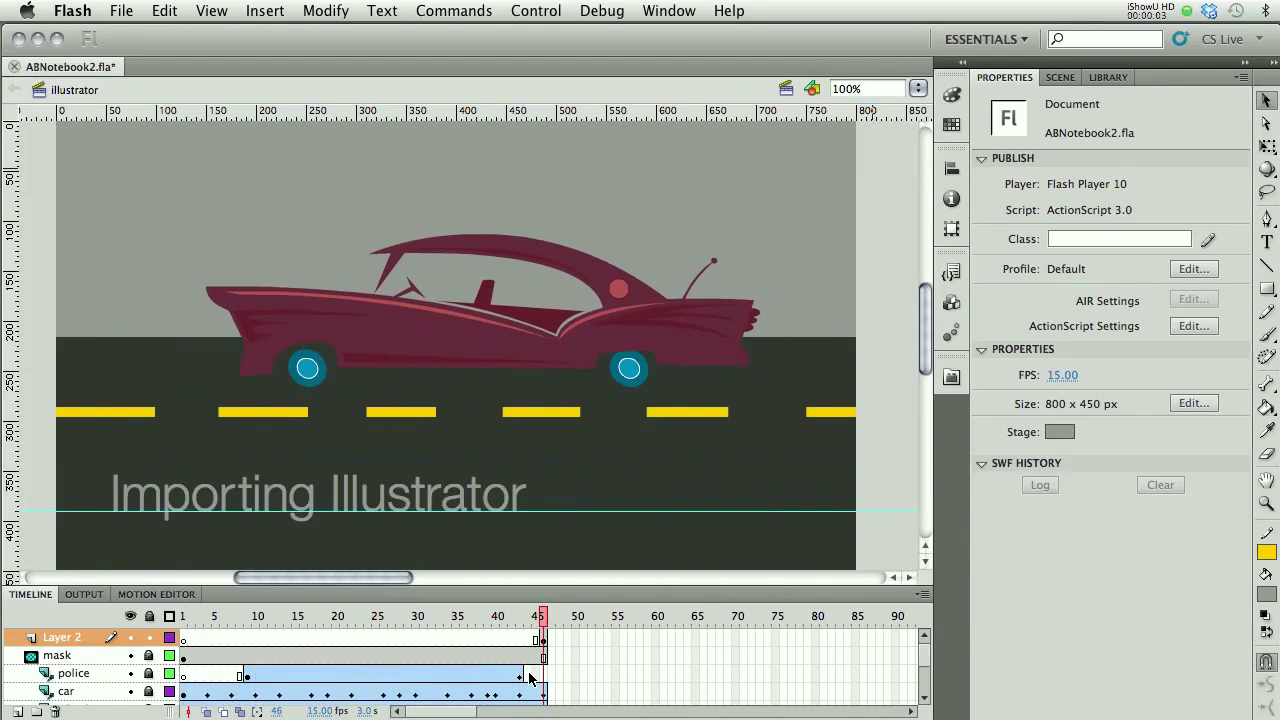
- Replay the Flash road animation from the start, then switch to Illustrator
key("Return")
key("super+Tab")
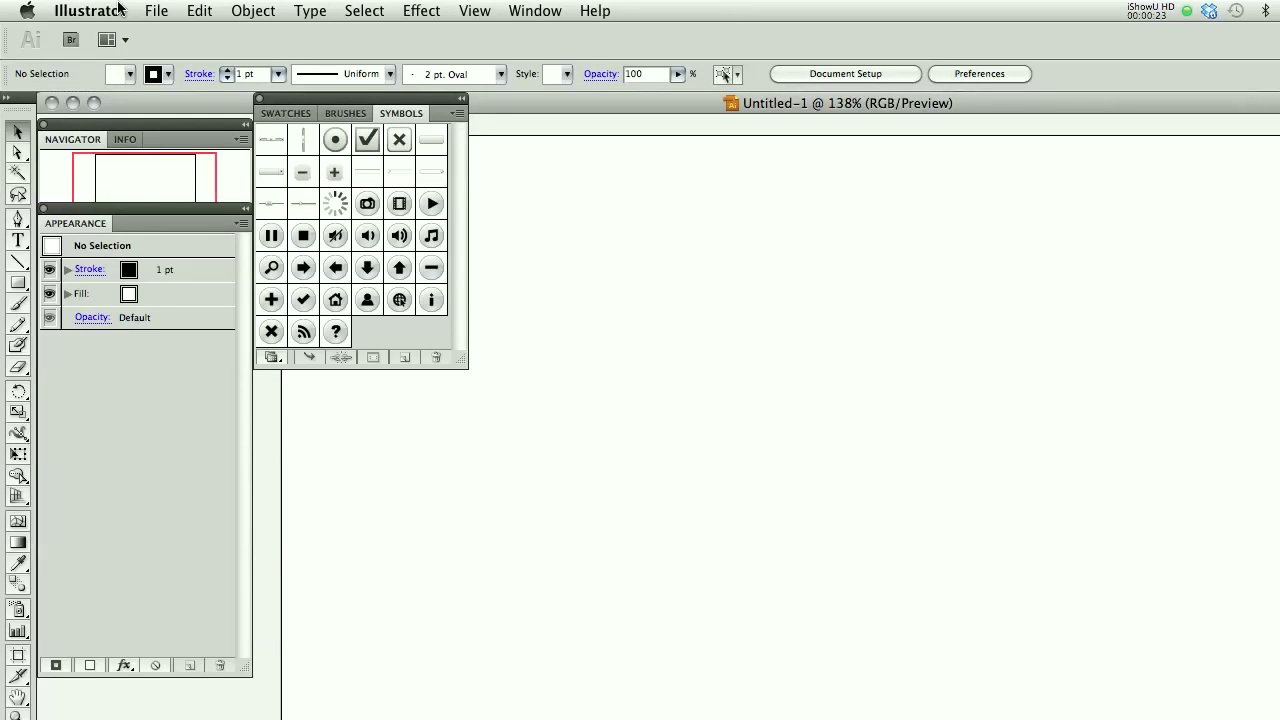
- Open the Tiki symbol library from the Symbols panel menu next to the blank document
left_click(158, 10)
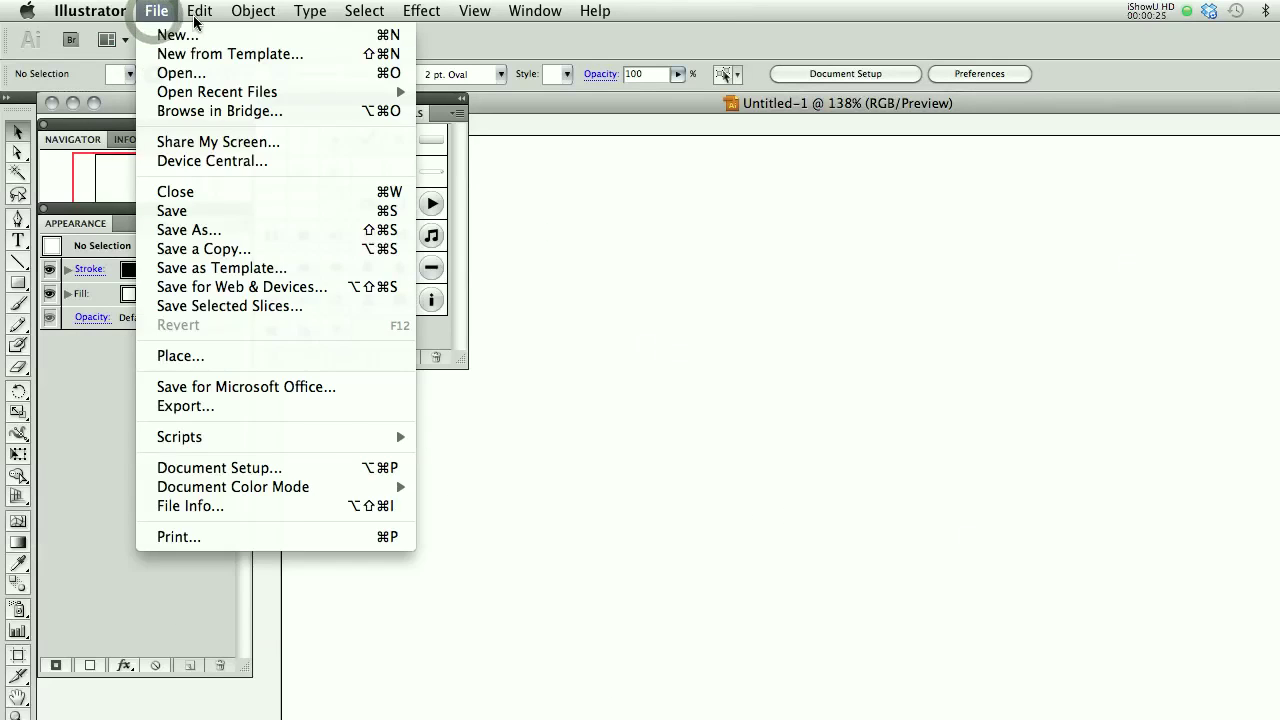
left_click(672, 282)
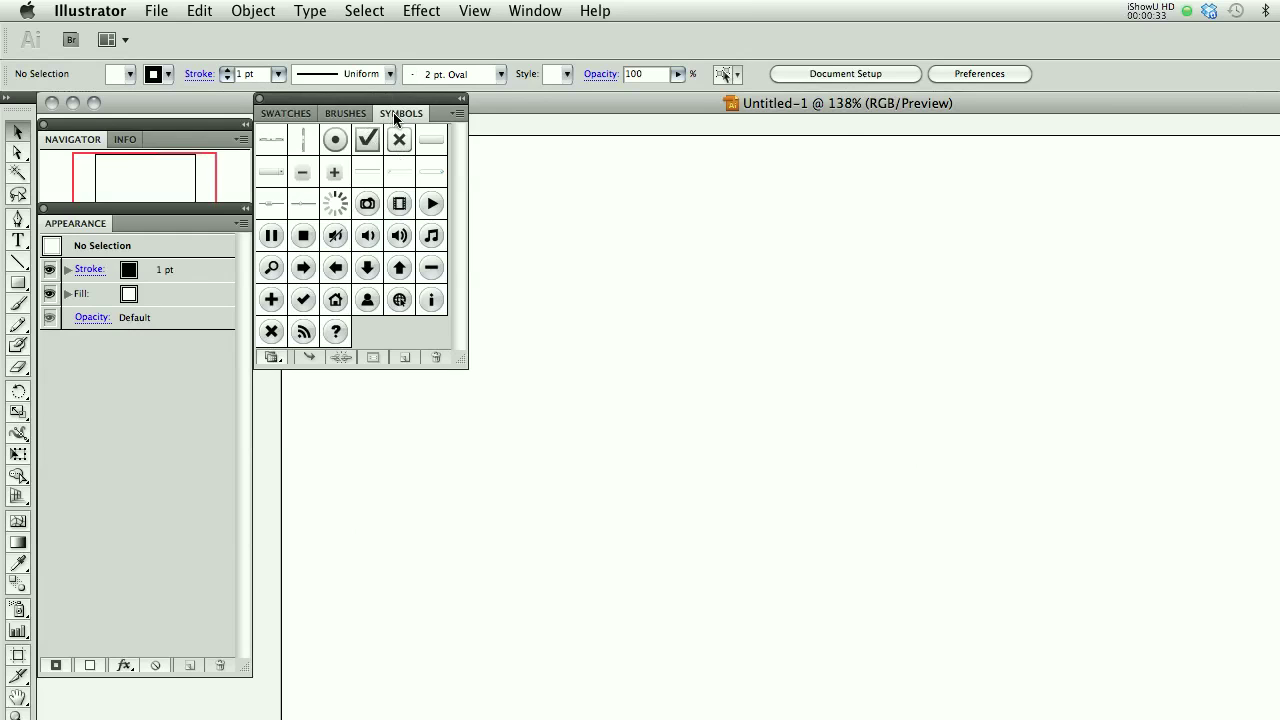
left_click(542, 13)
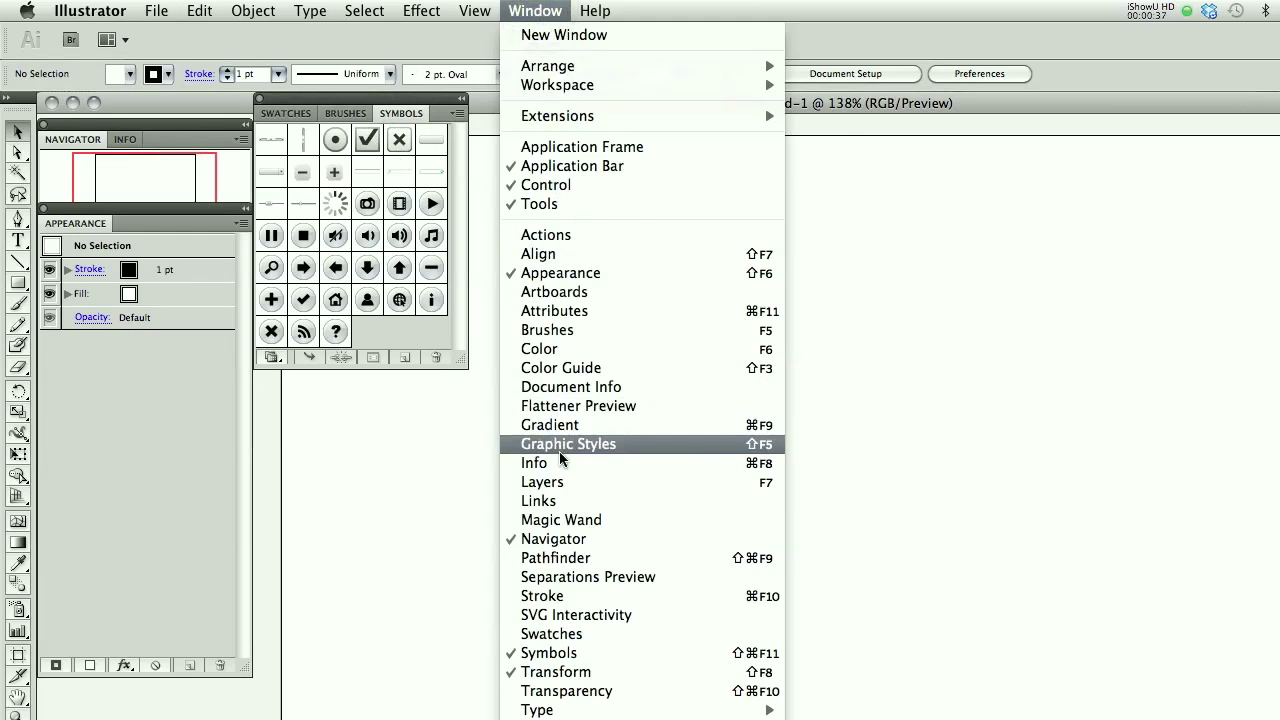
left_click(1043, 448)
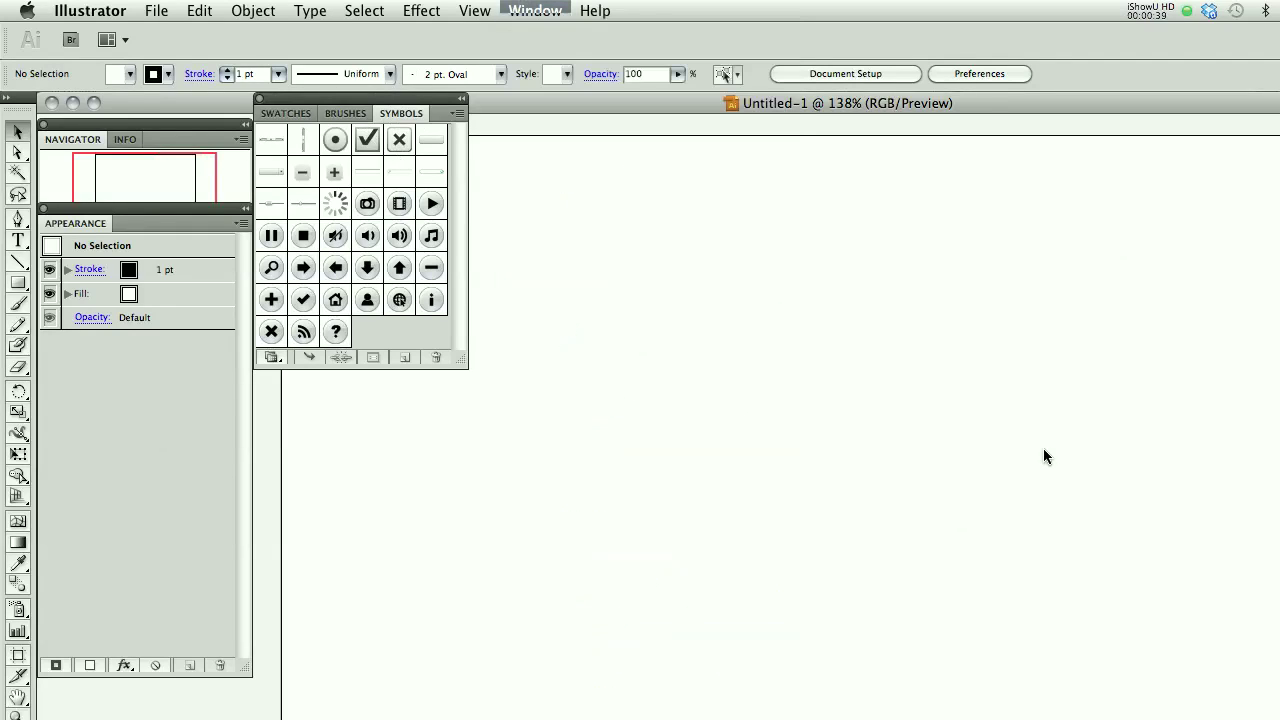
left_click(459, 115)
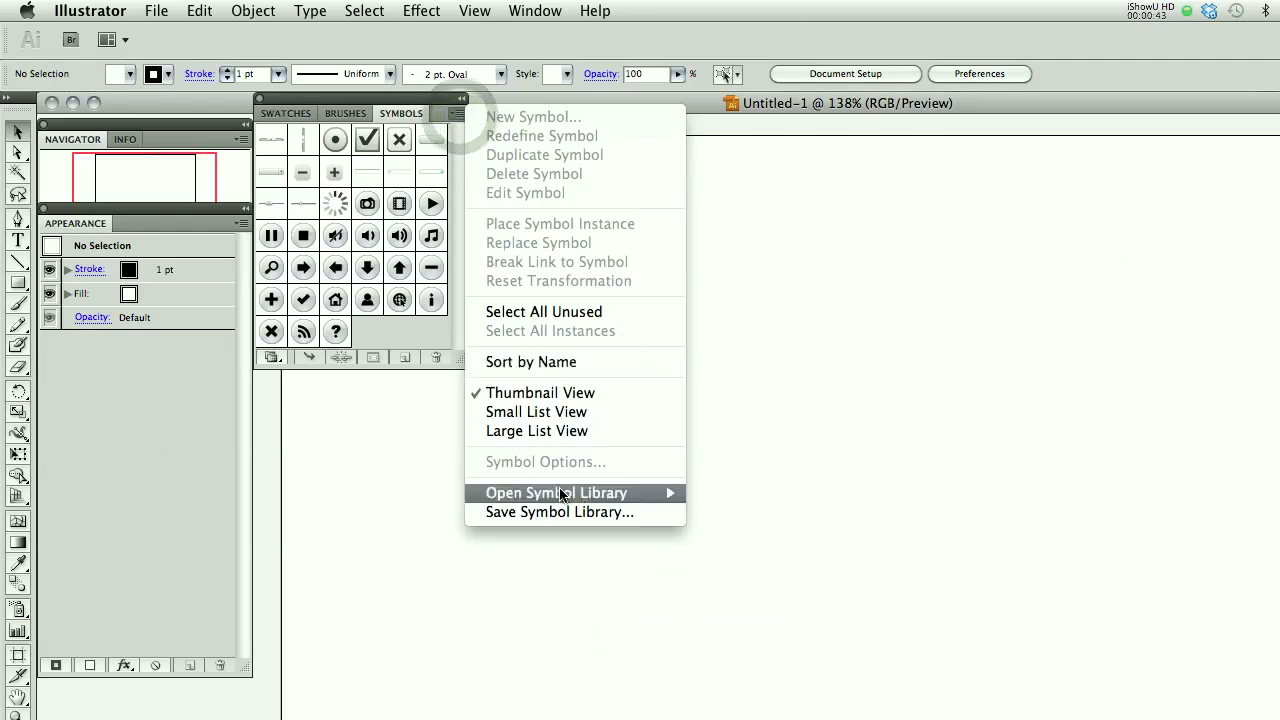
mouse_move(565, 493)
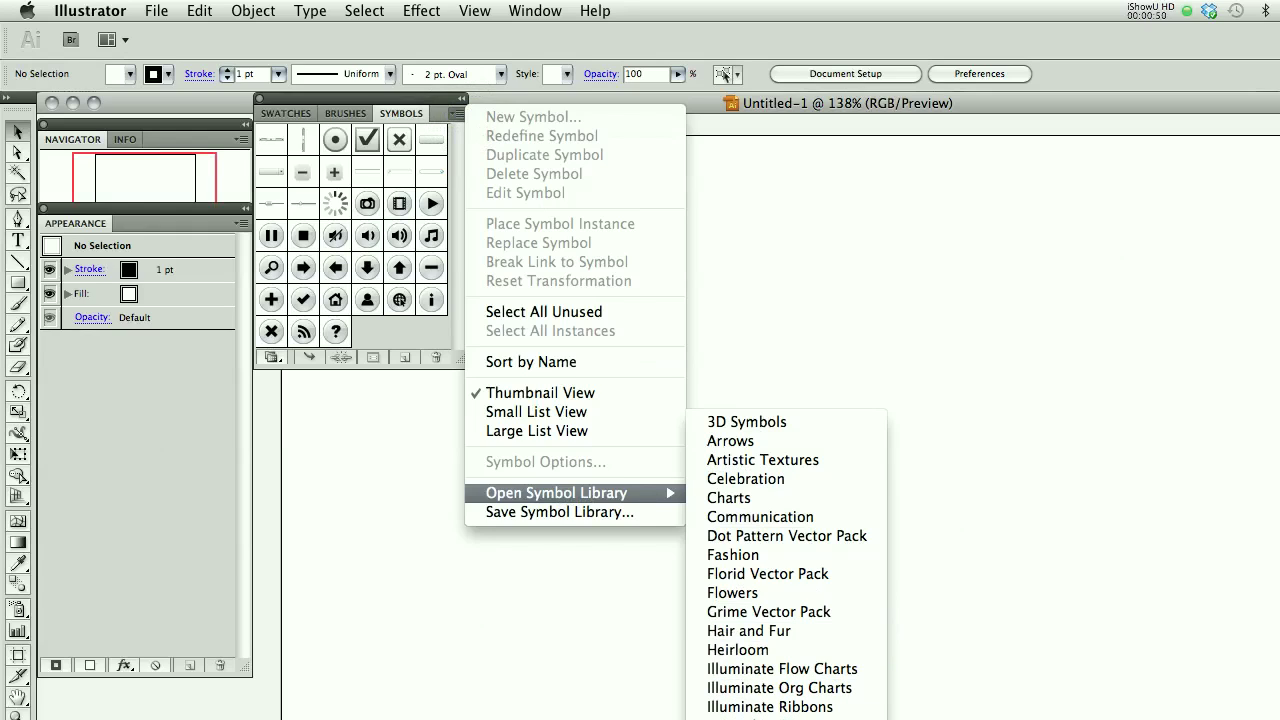
key("Return")
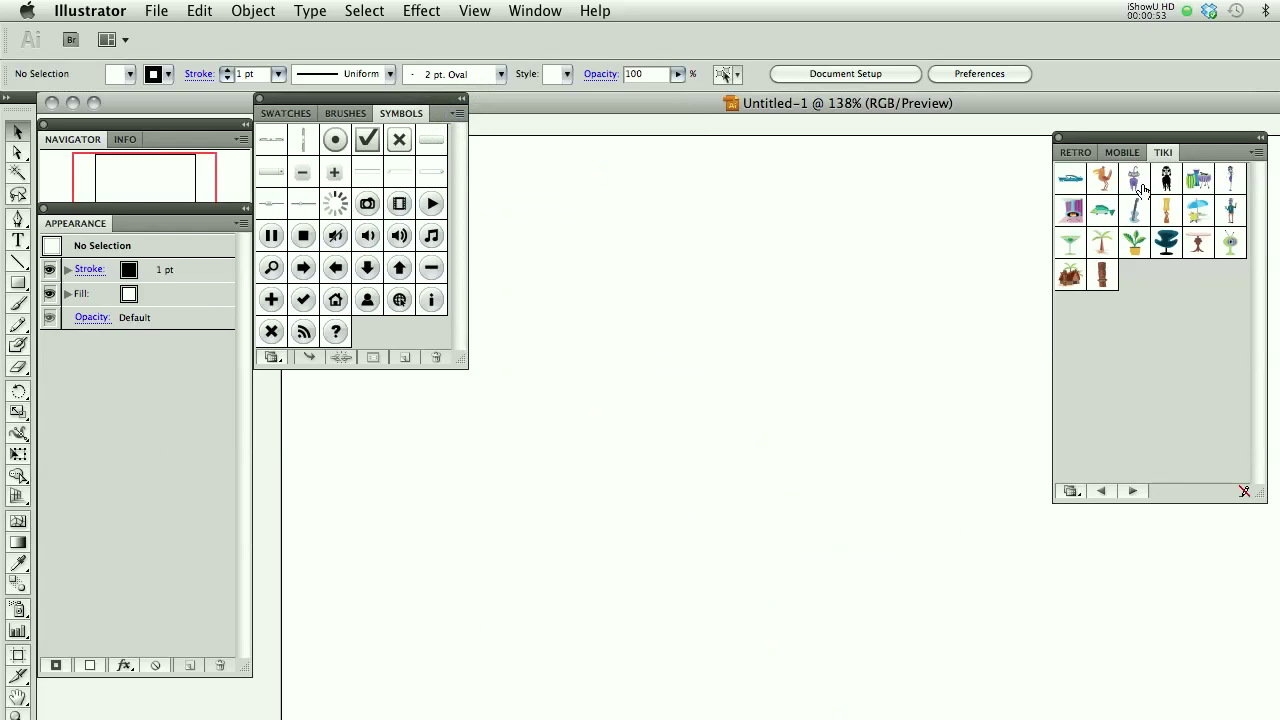
- Place the Tiki fish and retro car symbols, delete the fish, and scale the car up
left_click(1102, 217)
left_click_drag(1102, 217, 694, 293)
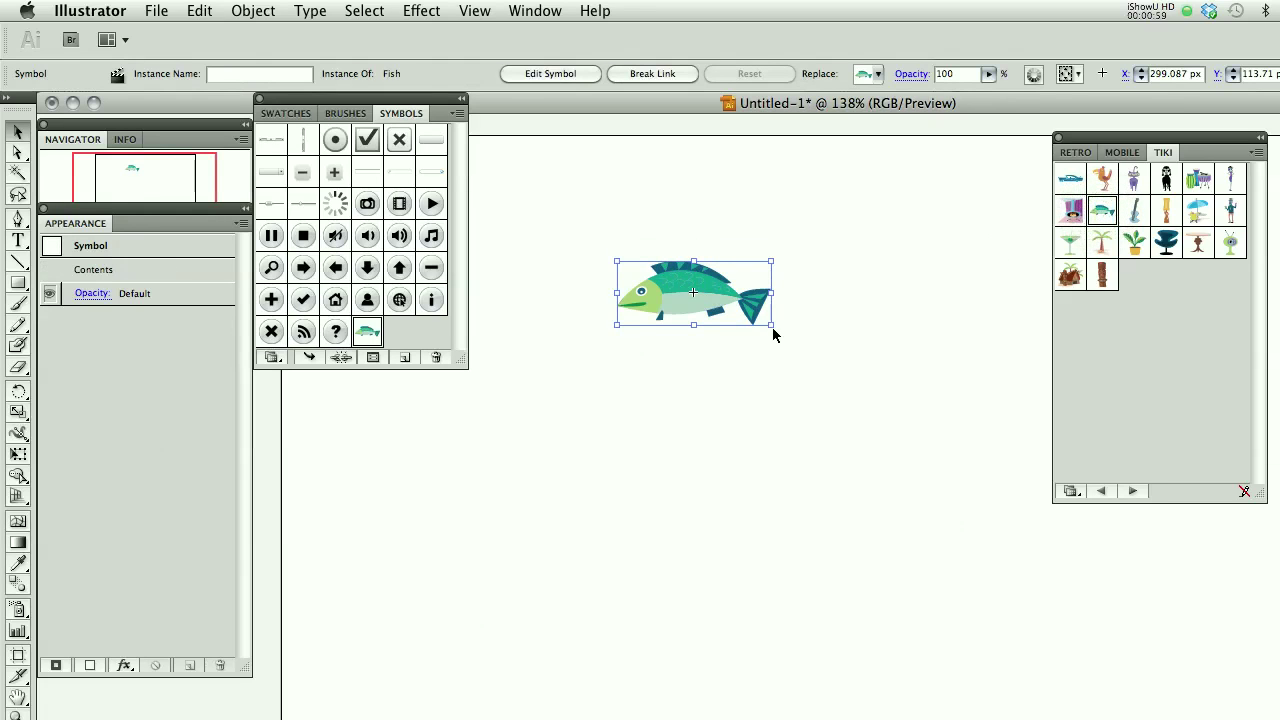
left_click_drag(770, 325, 980, 496)
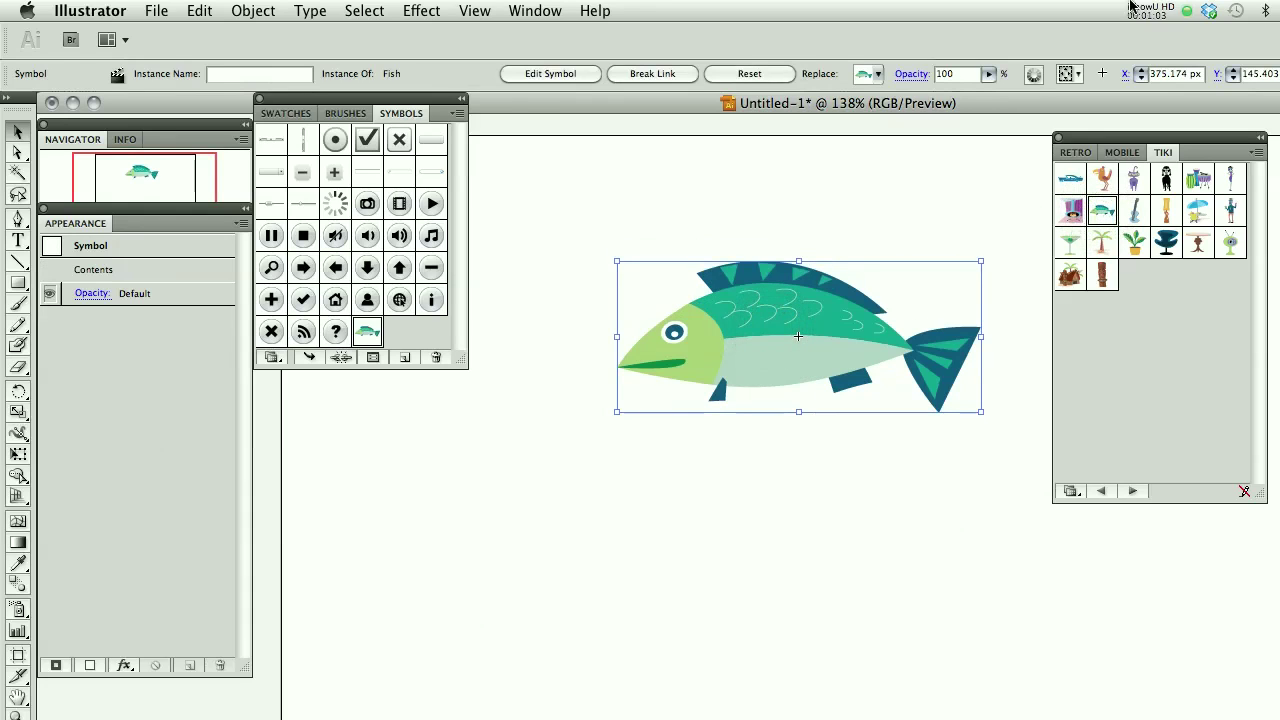
left_click(1073, 178)
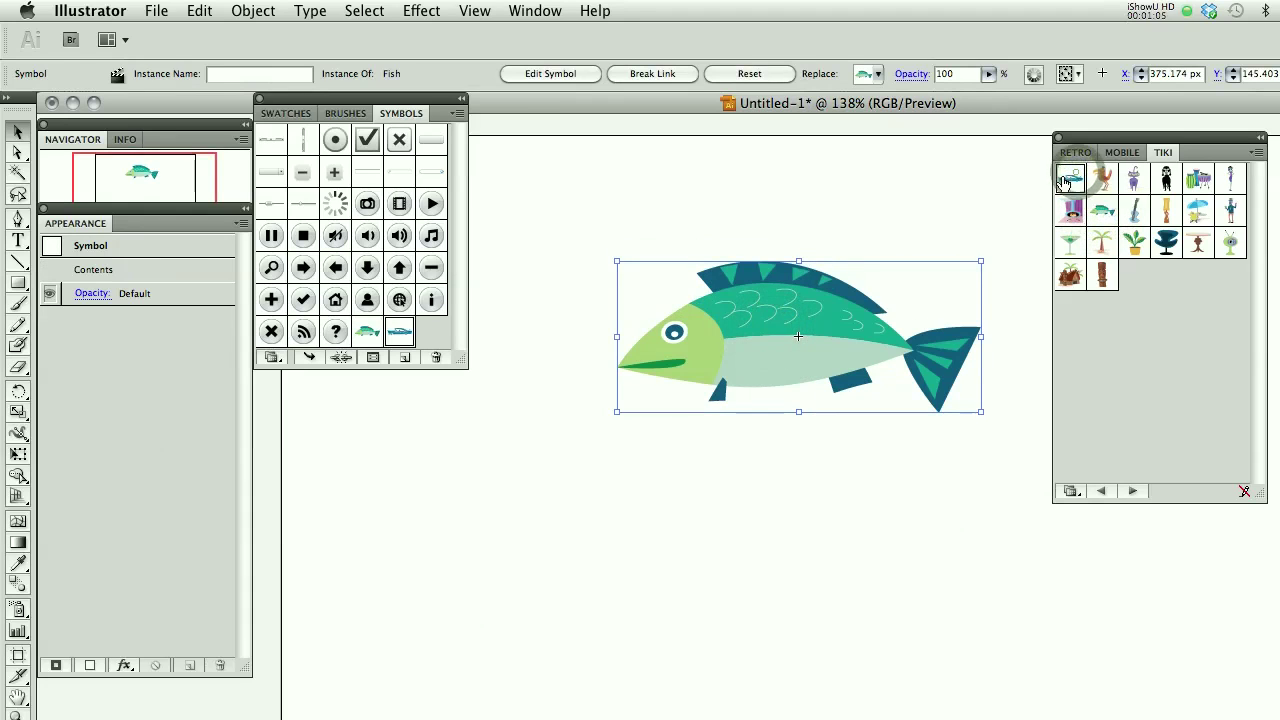
left_click_drag(1073, 178, 441, 556)
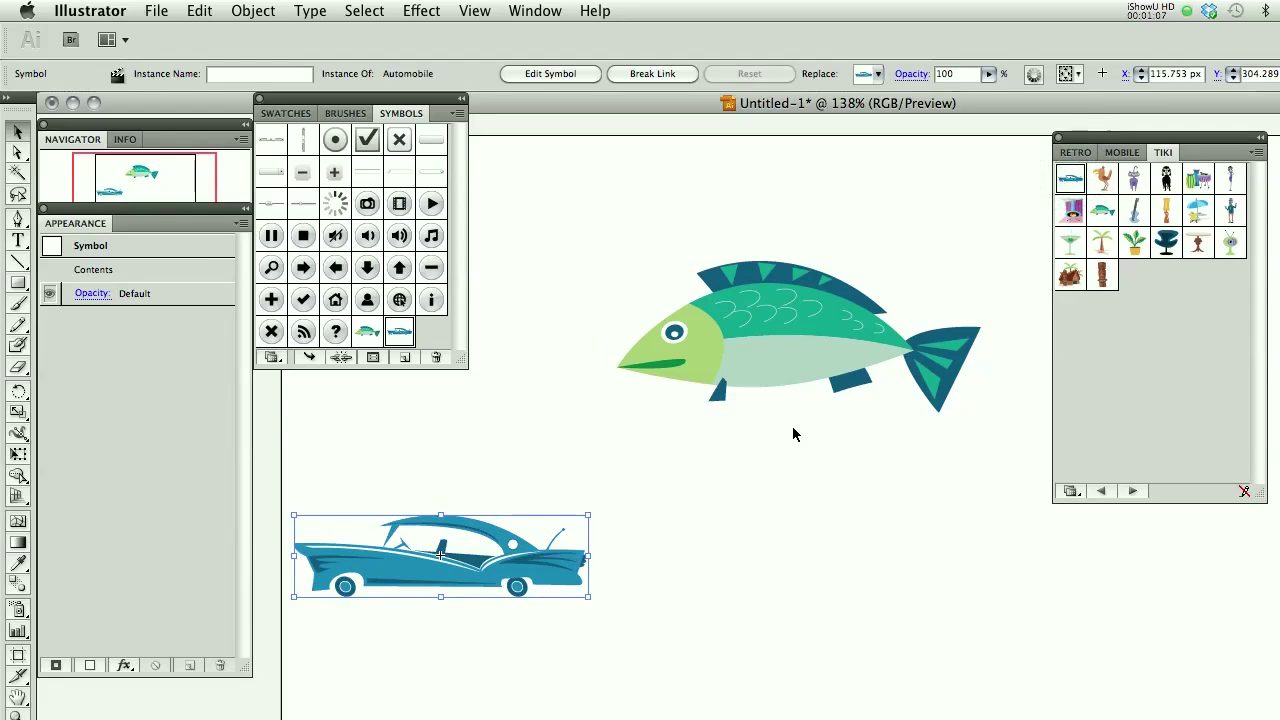
left_click(787, 357)
key("Delete")
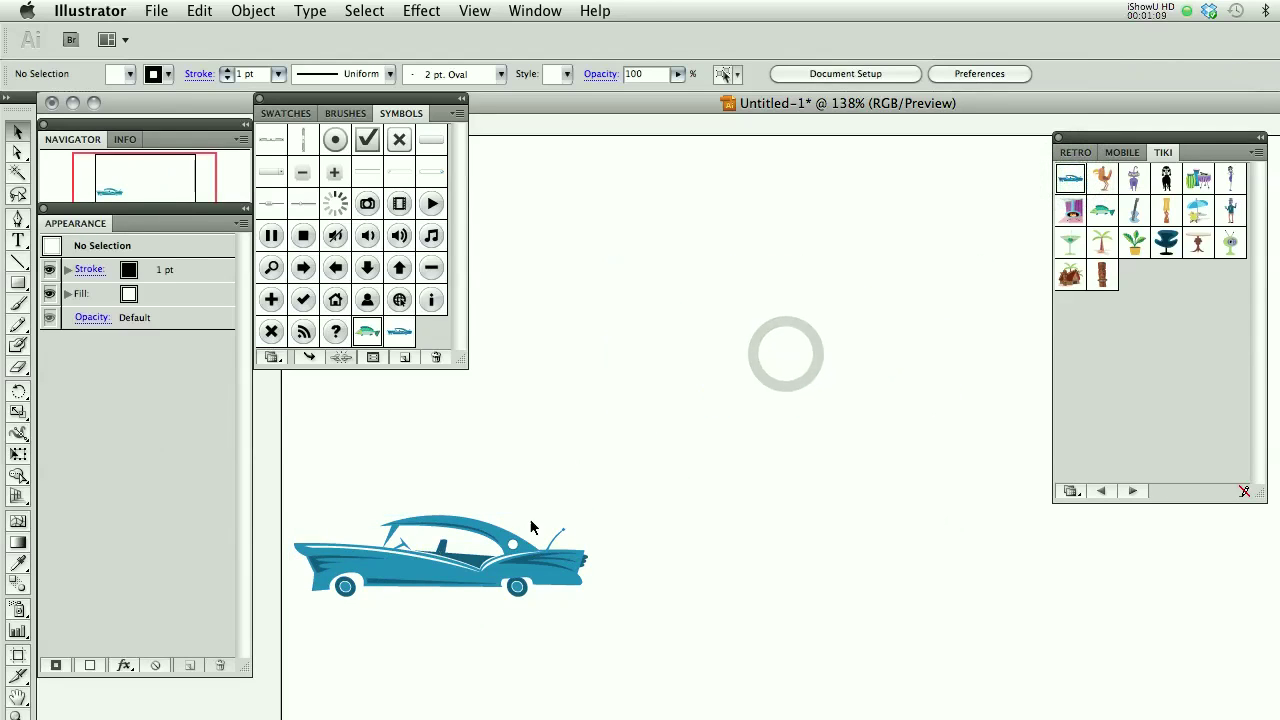
left_click(514, 543)
left_click_drag(592, 514, 1120, 128)
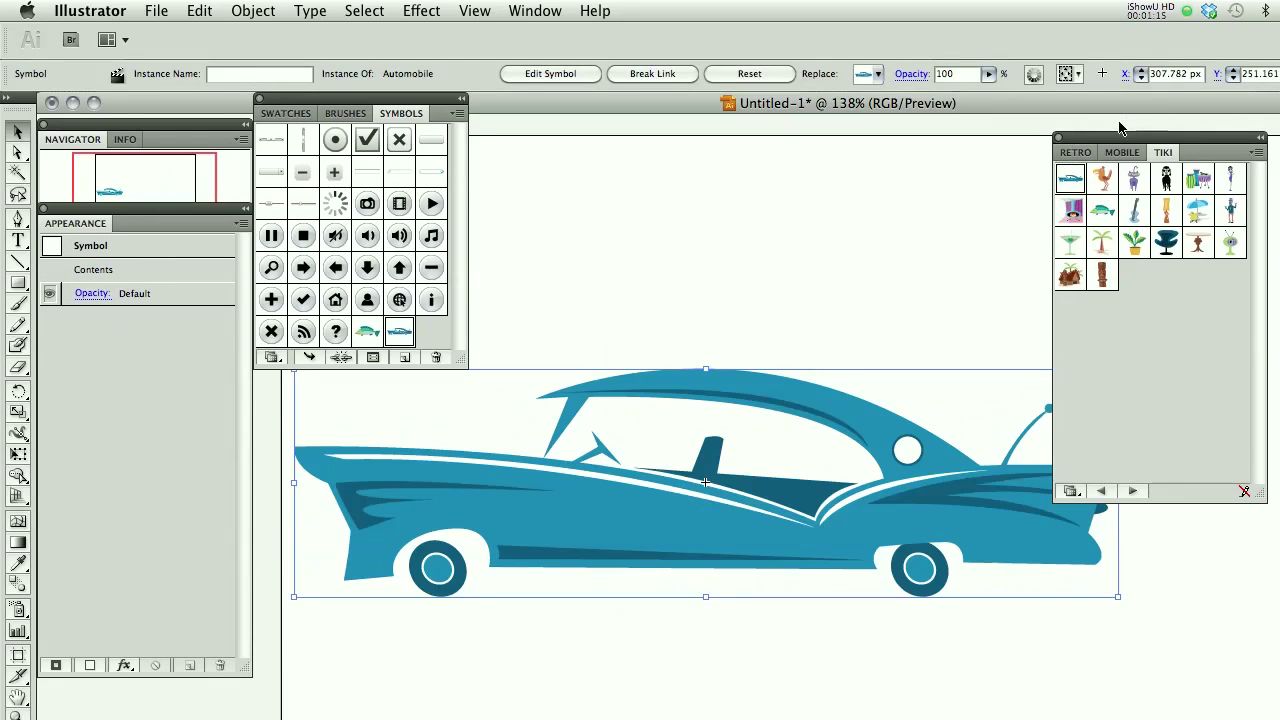
- Remove a placed Tiki Hut, close the library, copy the whole car, and return to Flash
left_click_drag(1078, 281, 866, 245)
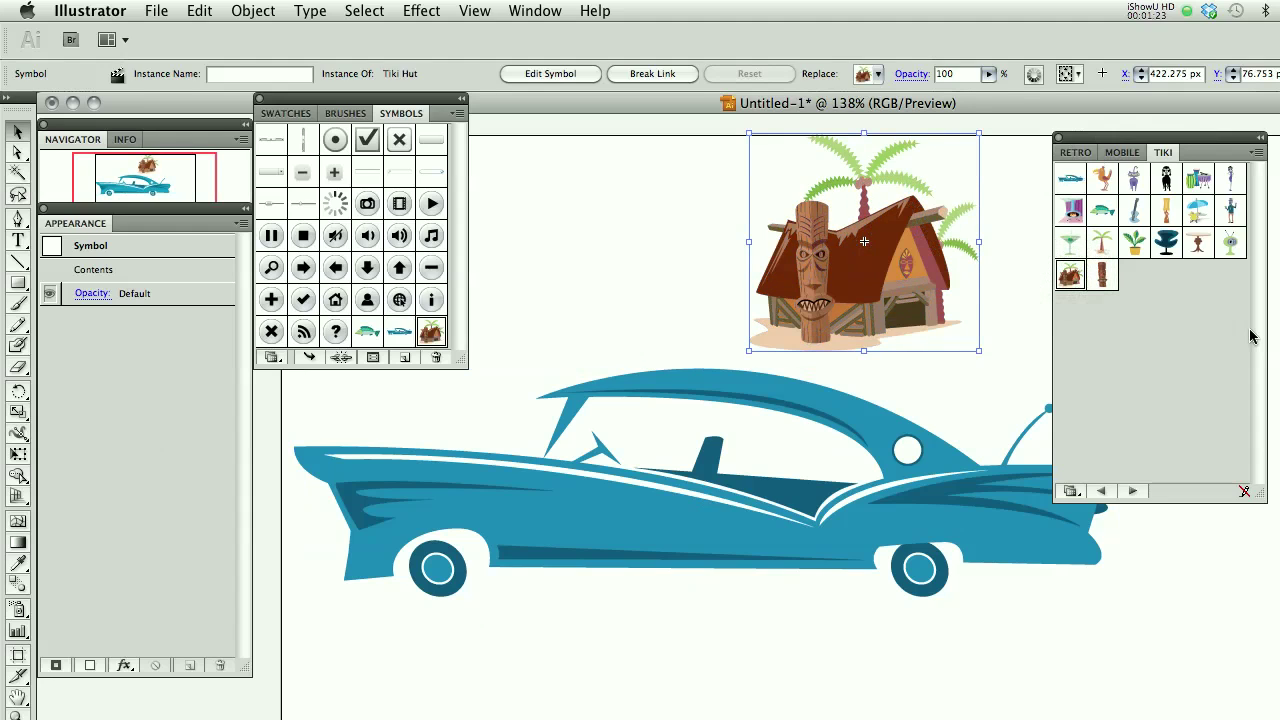
key("Delete")
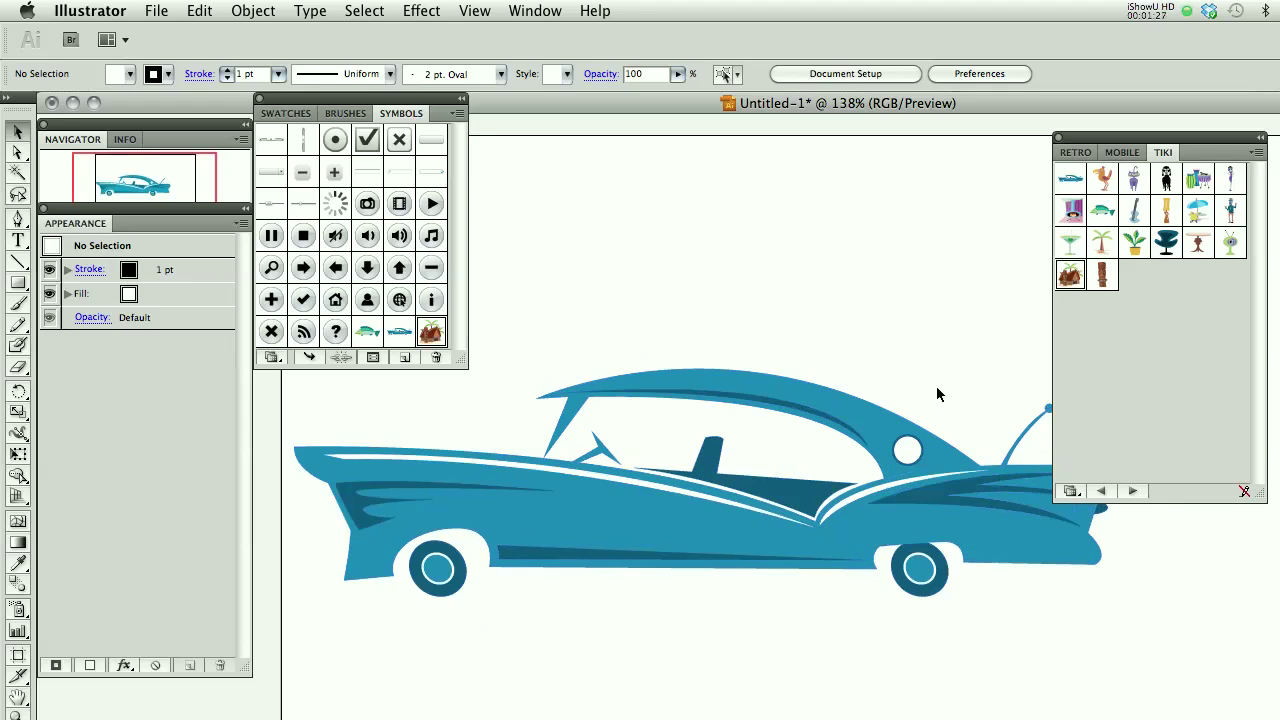
left_click(1058, 138)
left_click_drag(1134, 326, 286, 704)
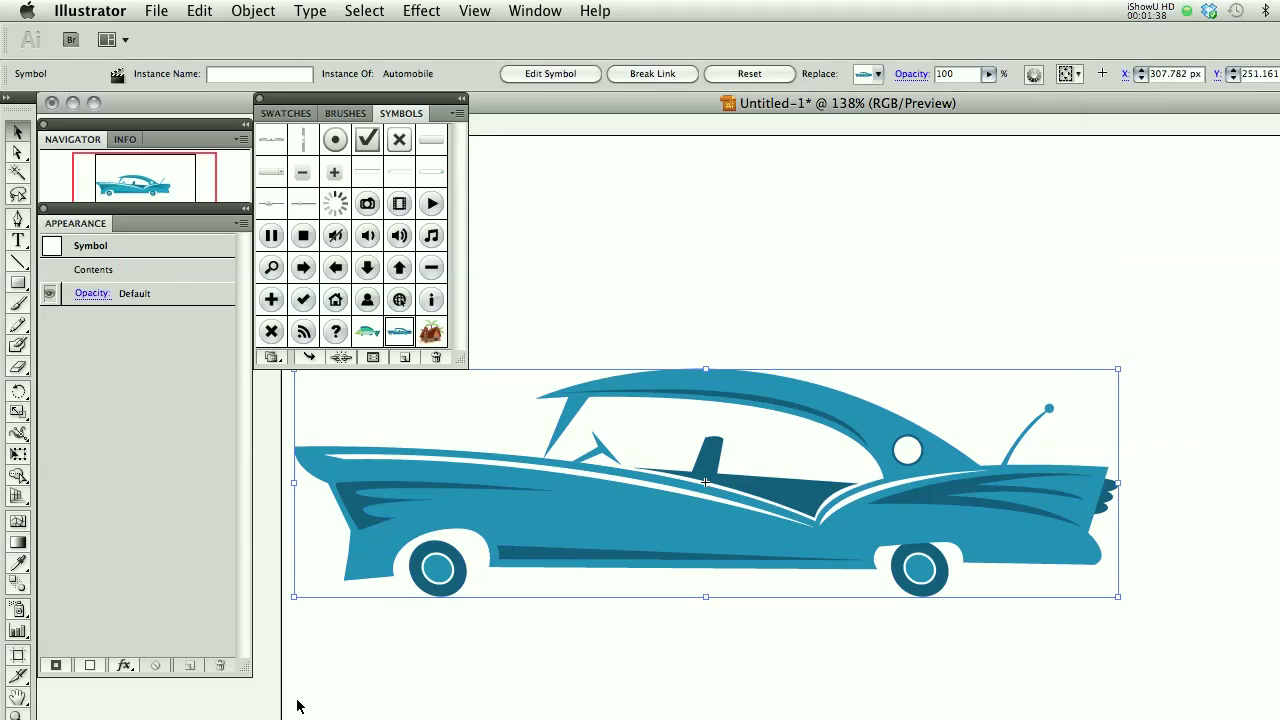
key("super+c")
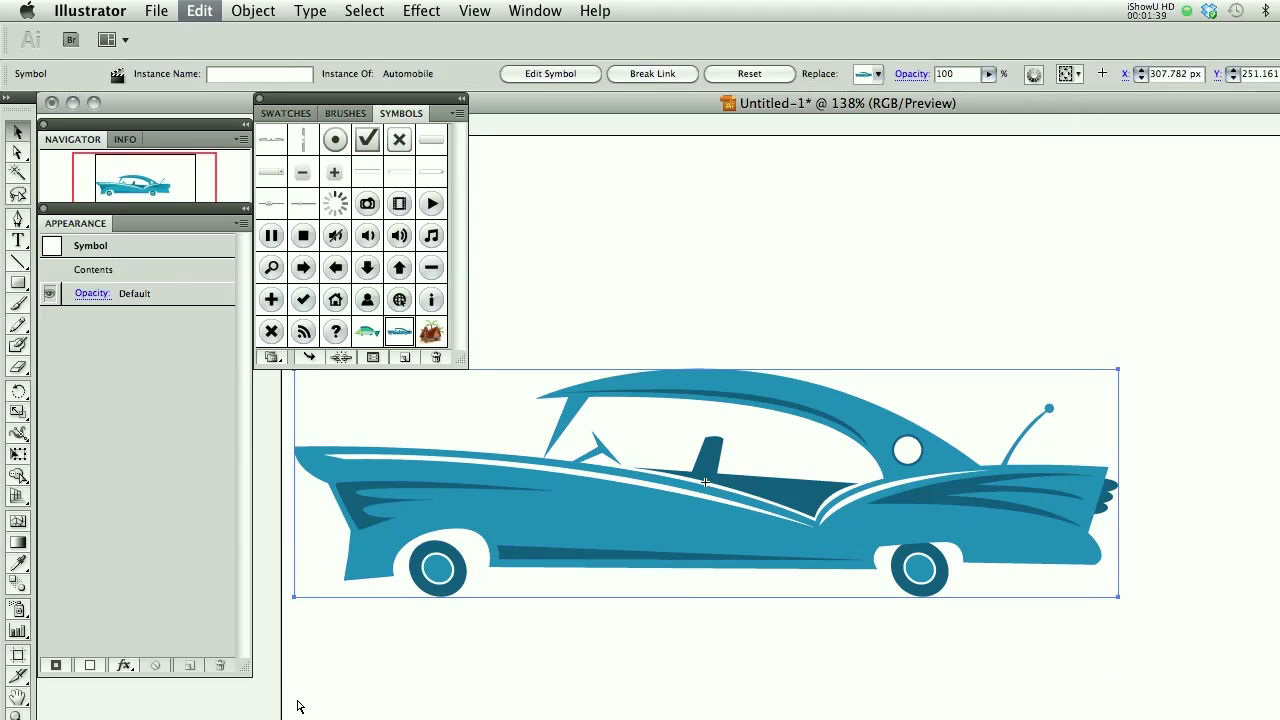
key("super+f")
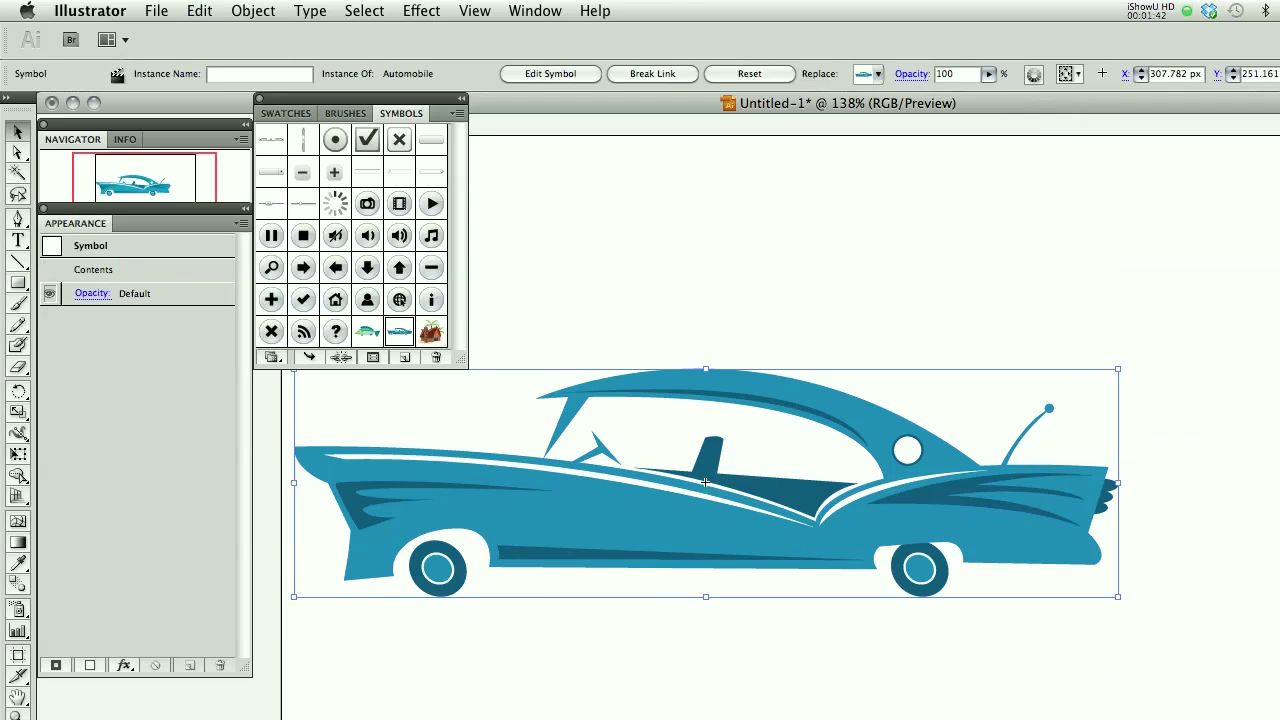
key("super+Tab")
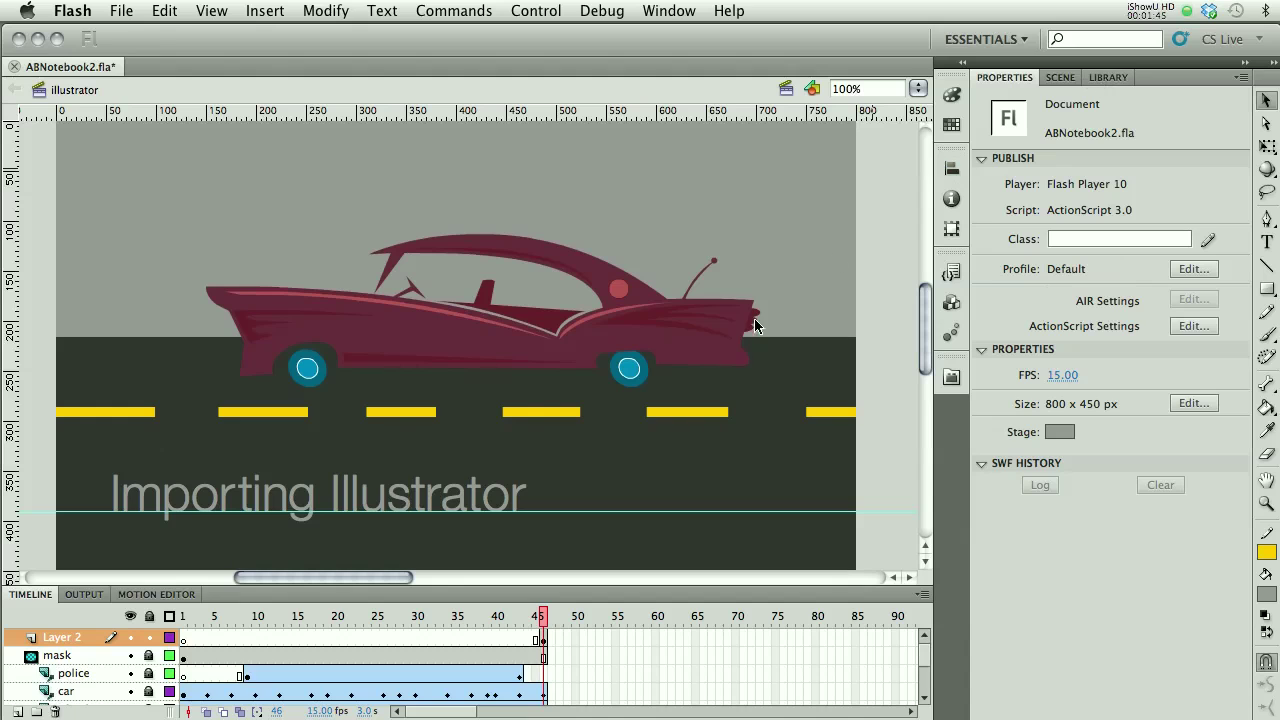
- Add a new Scene 14 and paste the blue car with AI importer settings, maintaining layers
left_click(1059, 77)
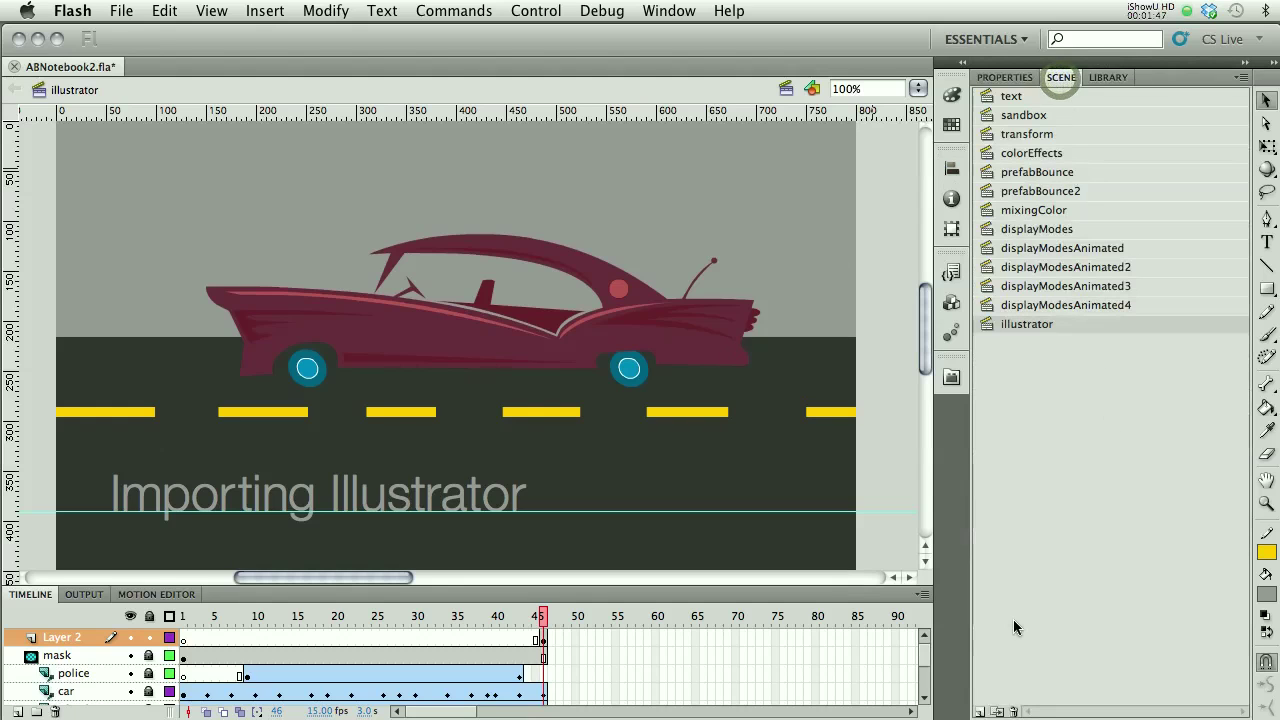
left_click(979, 711)
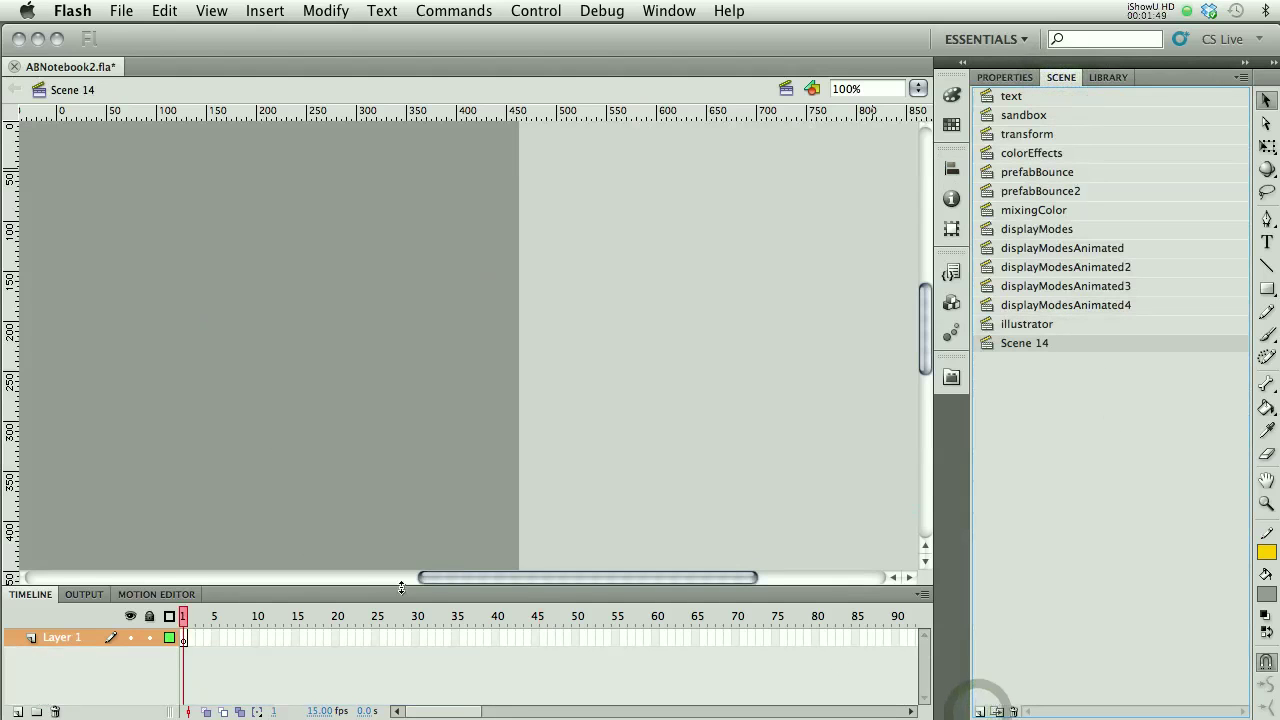
left_click_drag(427, 577, 233, 565)
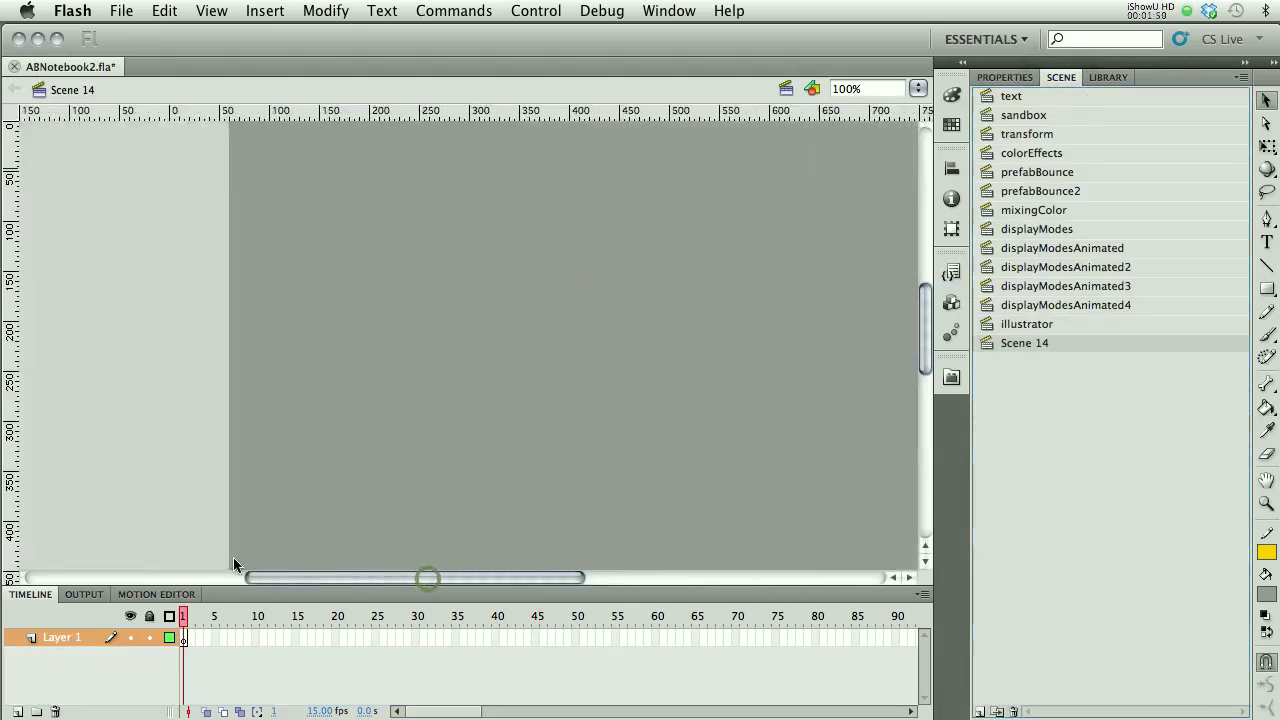
left_click(384, 410)
key("super+v")
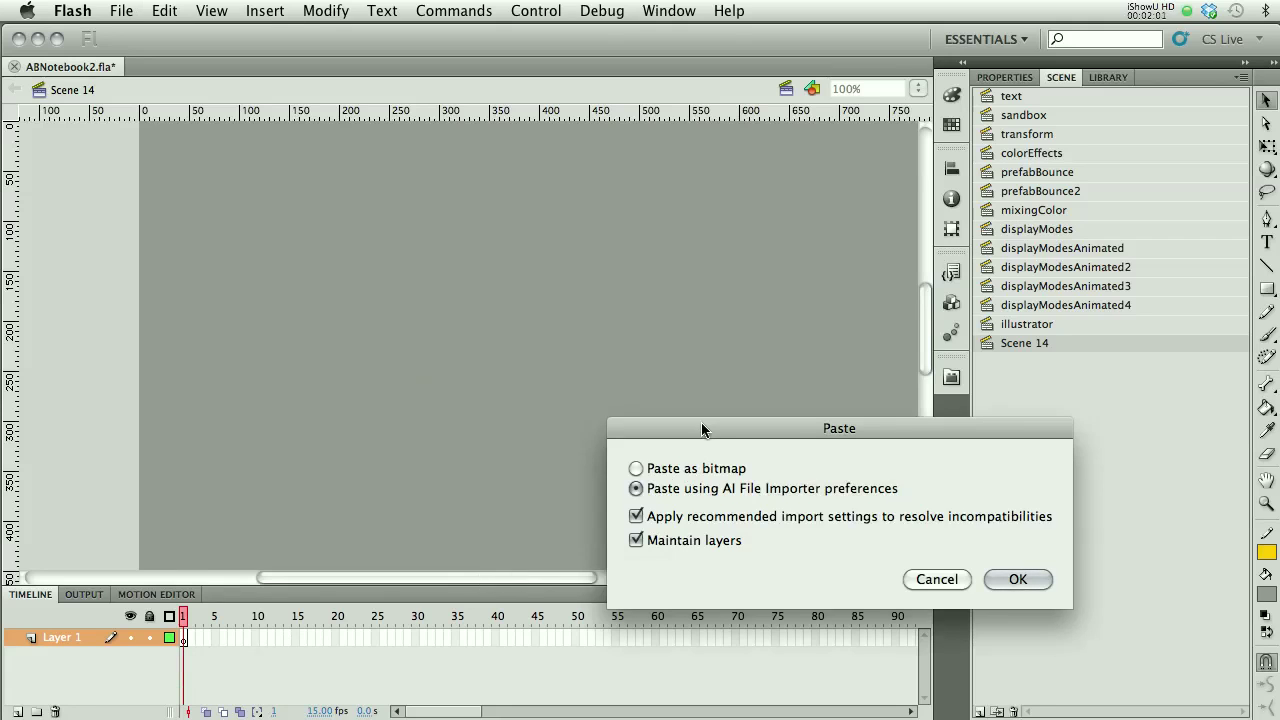
left_click_drag(699, 421, 406, 202)
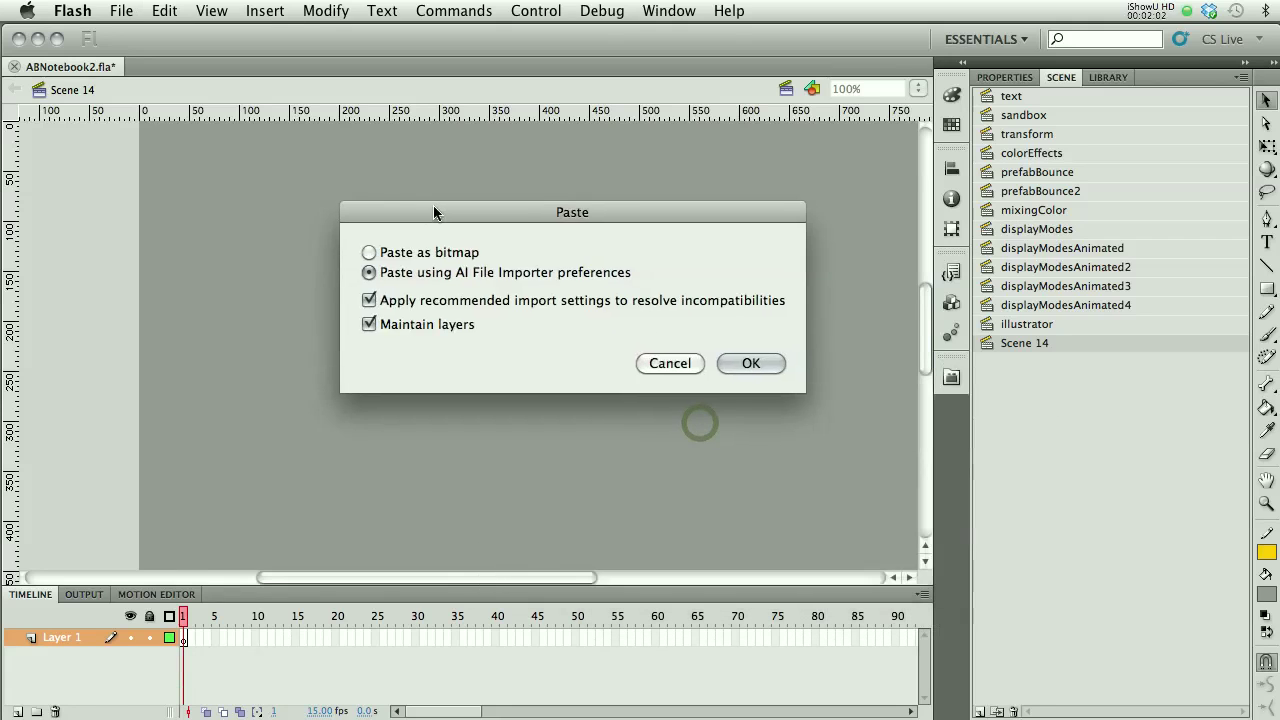
left_click(548, 577)
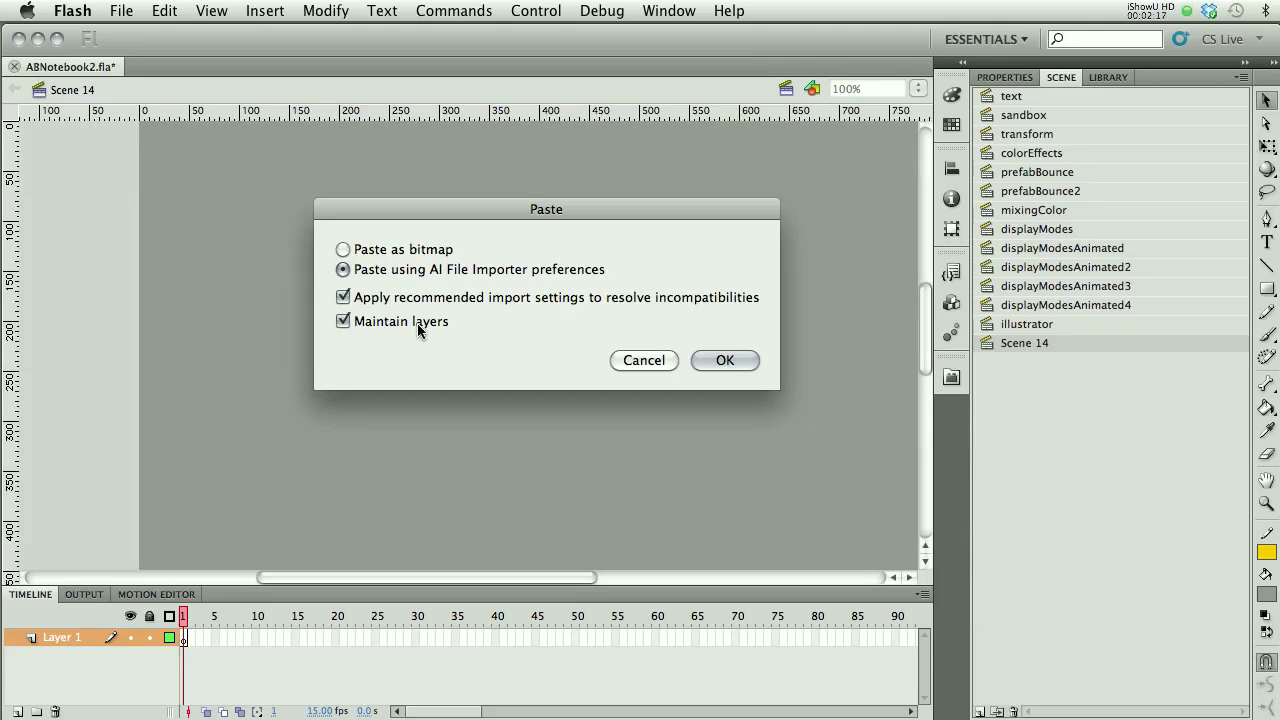
left_click(726, 361)
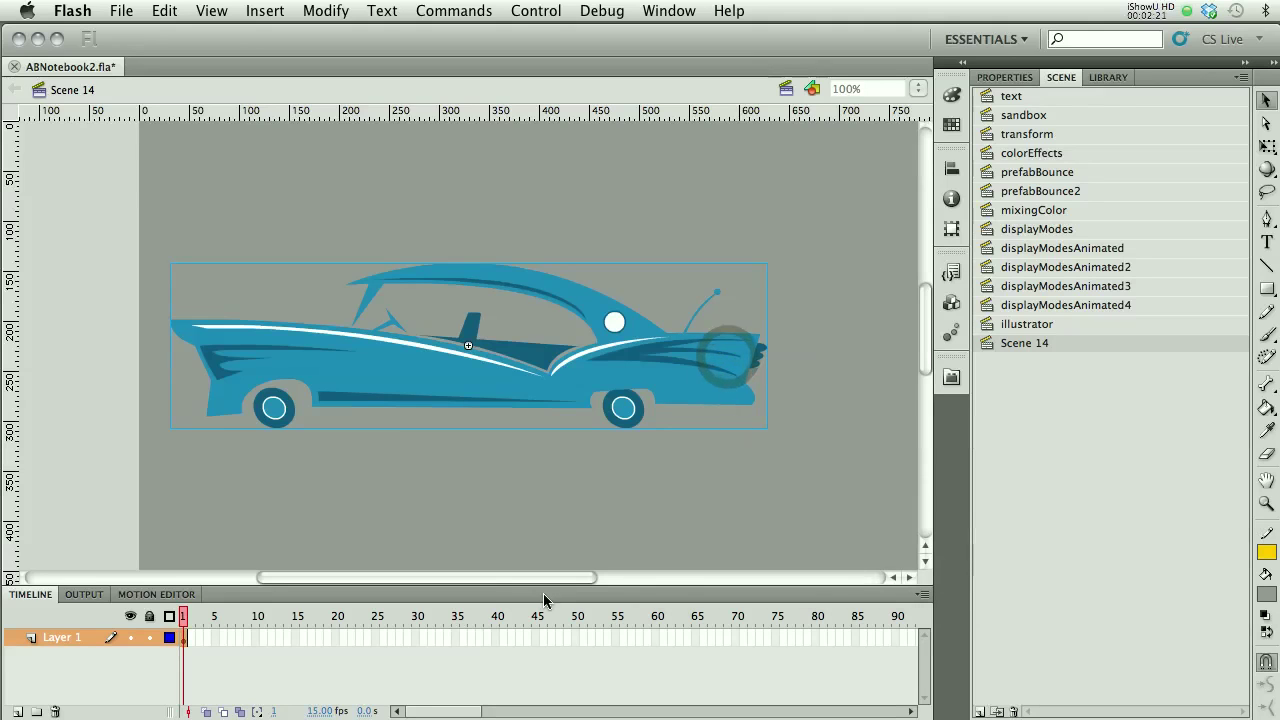
- Break the pasted car symbol apart twice into separate groups
left_click_drag(561, 577, 591, 578)
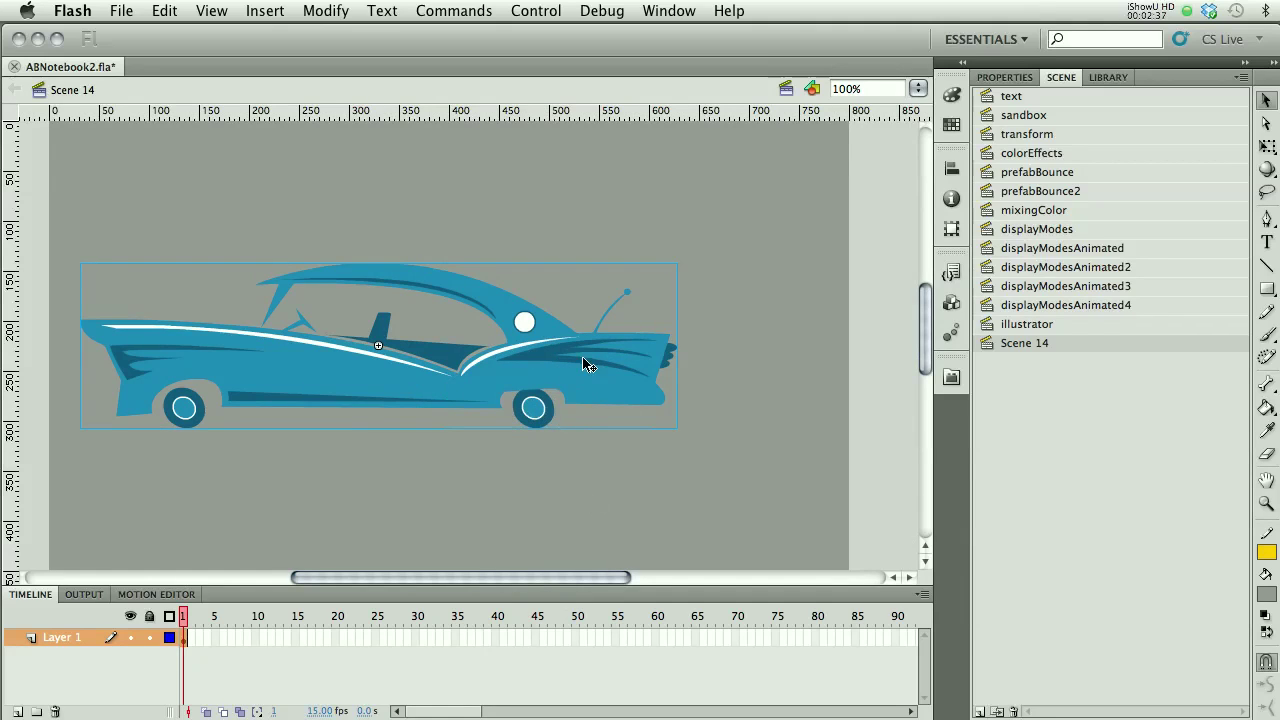
left_click(326, 10)
left_click(352, 85)
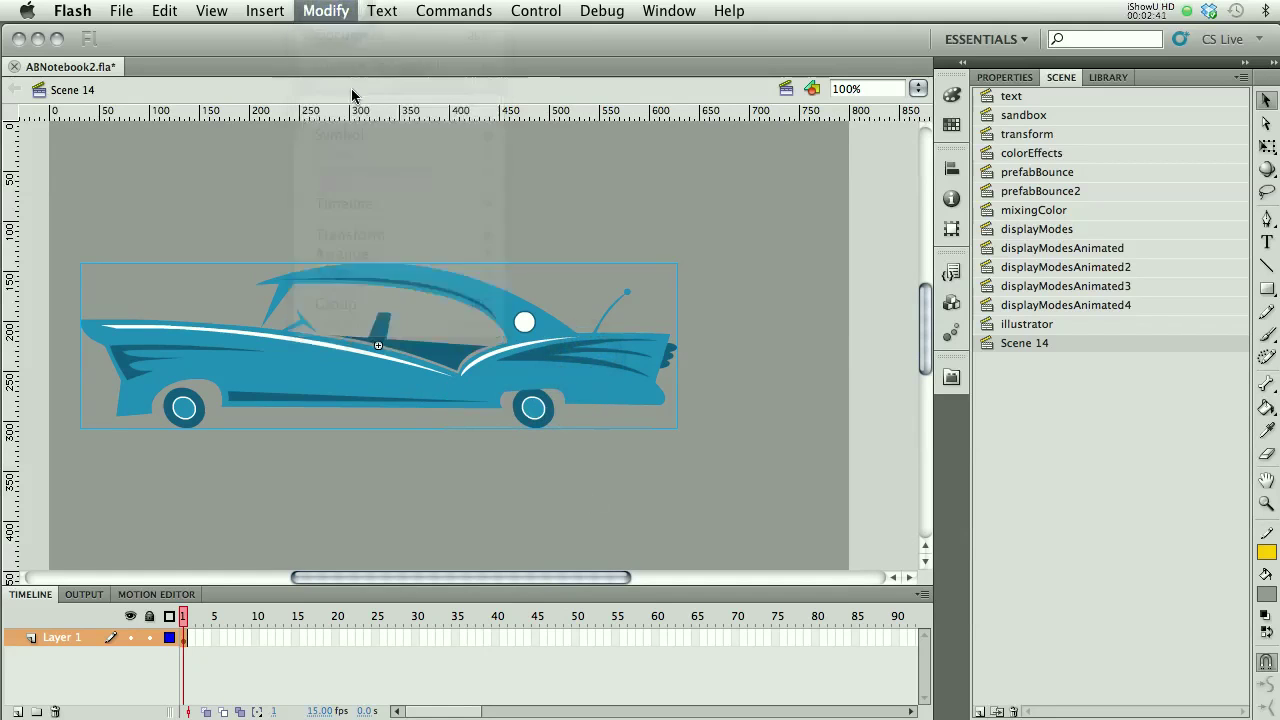
left_click(452, 395)
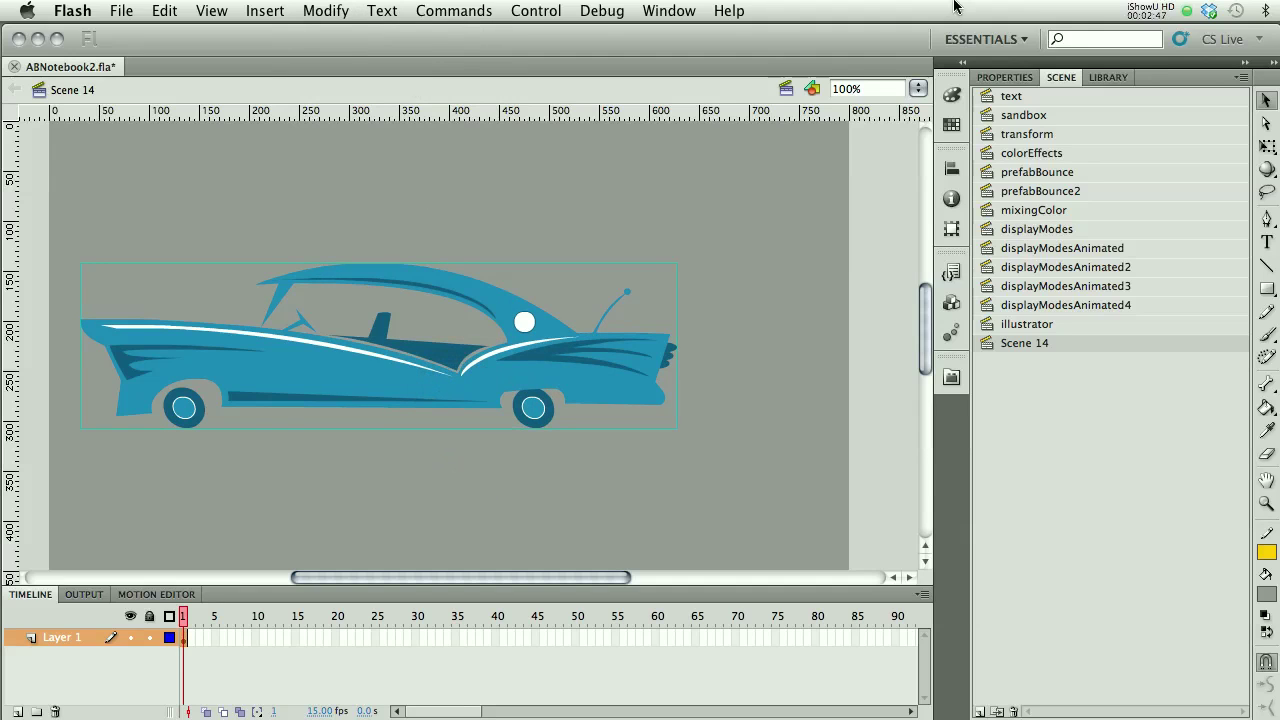
key("super+b")
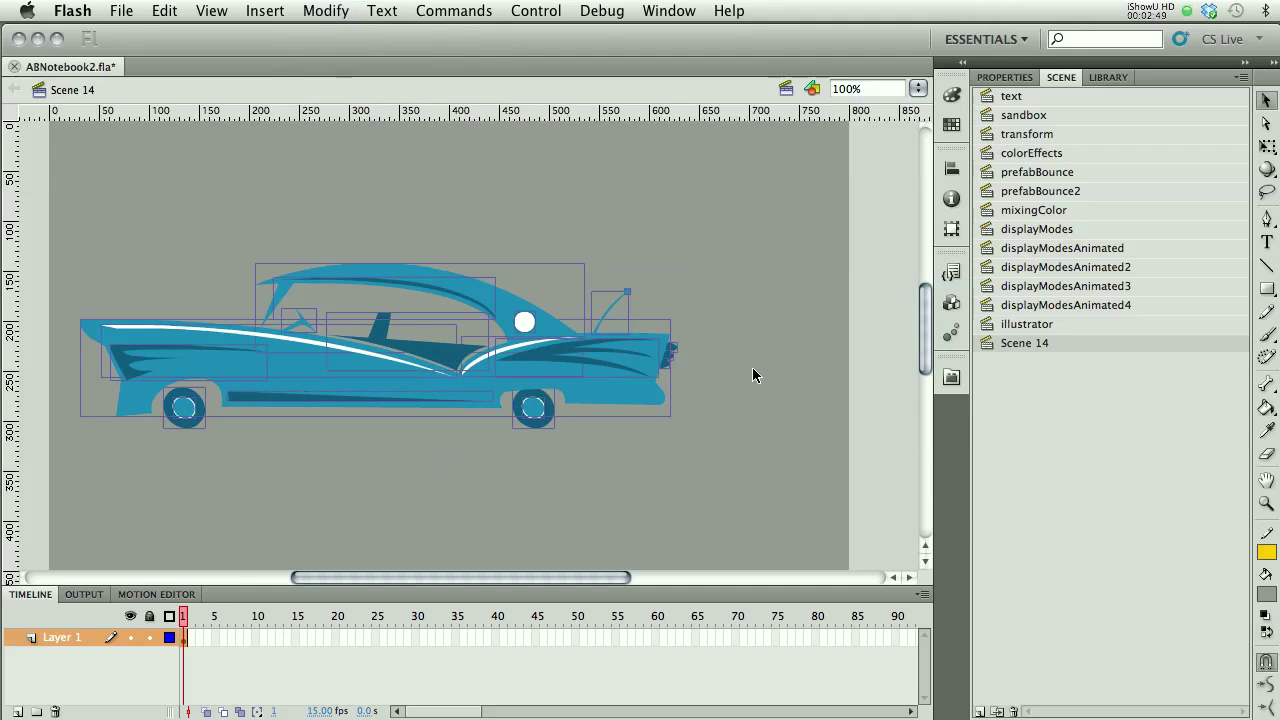
left_click(748, 393)
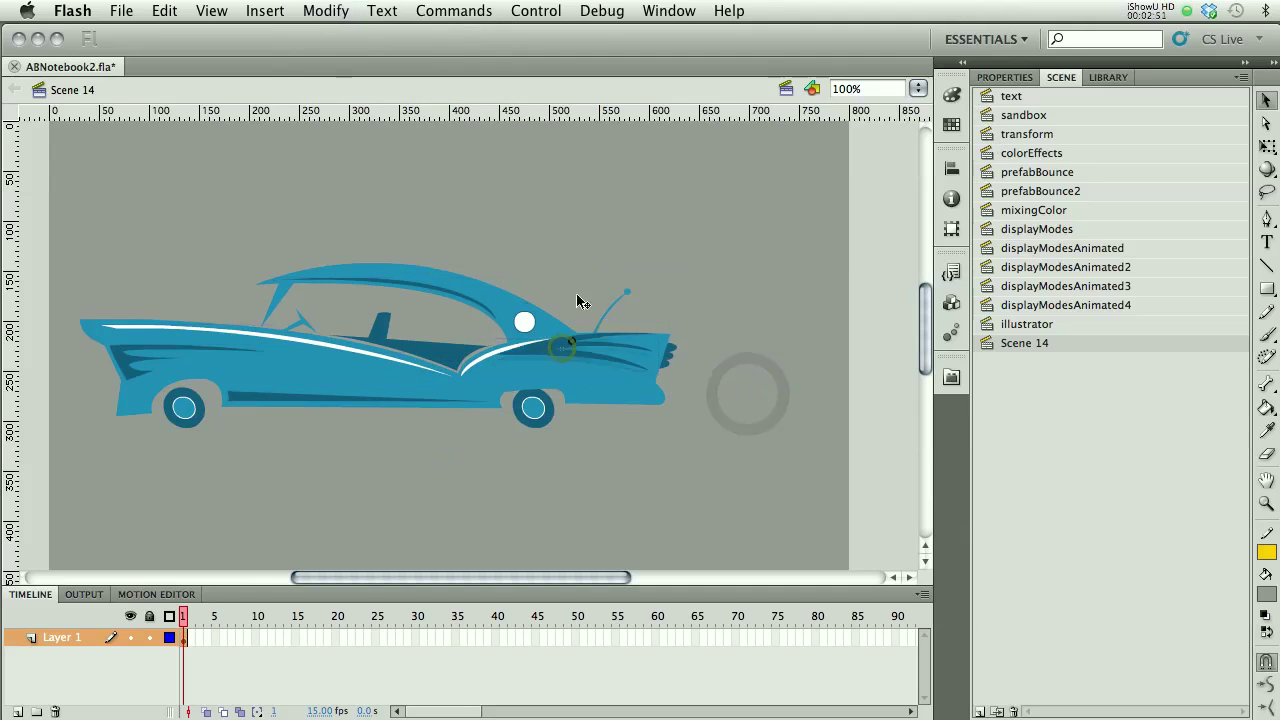
left_click_drag(577, 301, 557, 234)
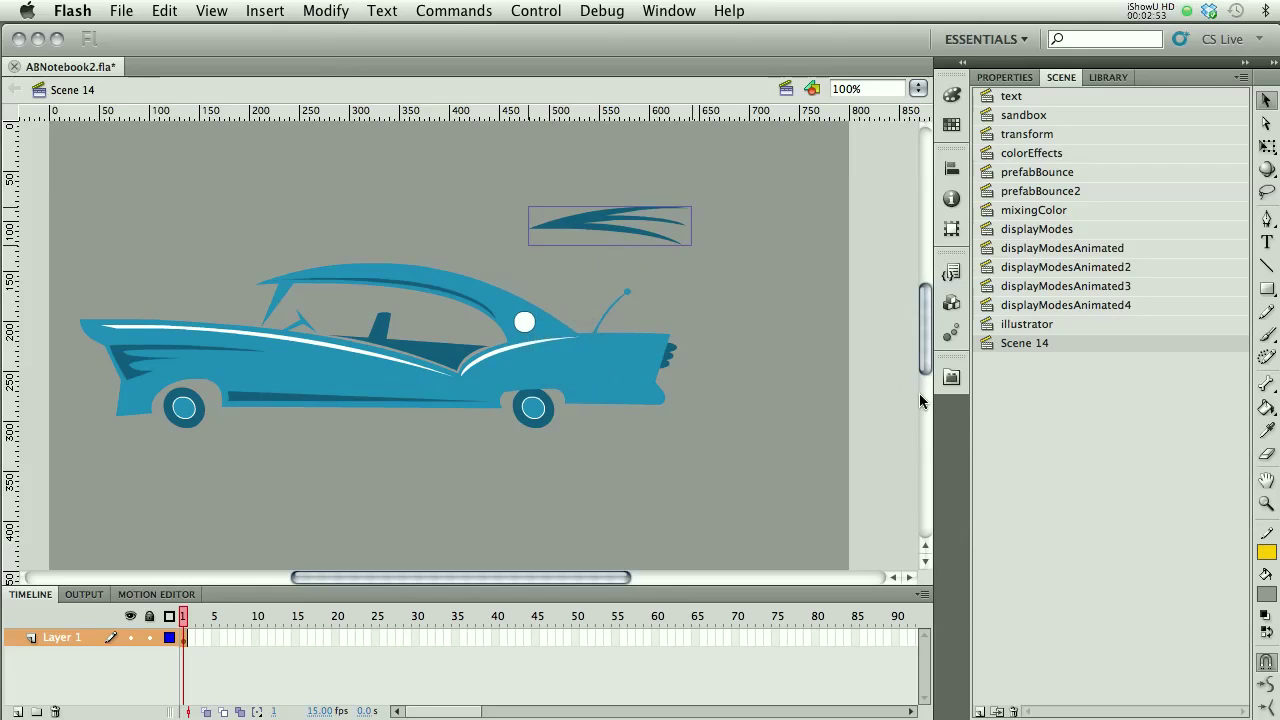
key("super+z")
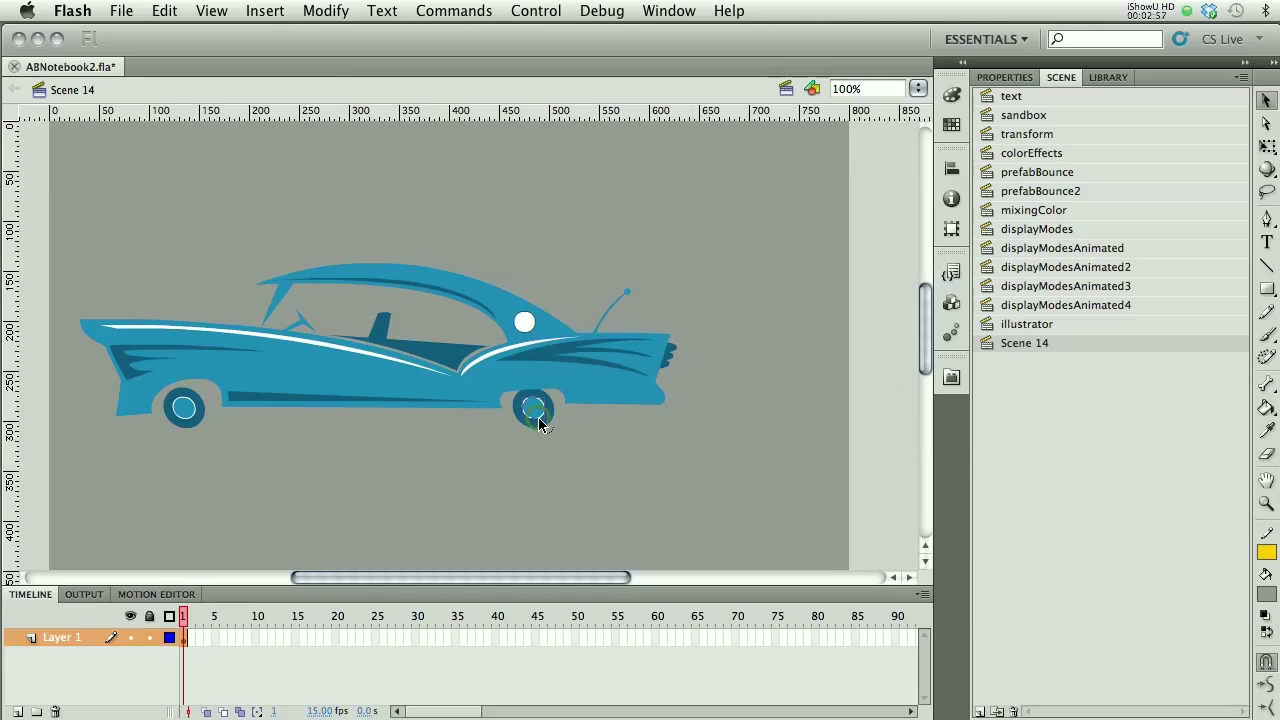
- Select only the right-hand wheel and drag it off, below the car body
left_click_drag(574, 462, 498, 377)
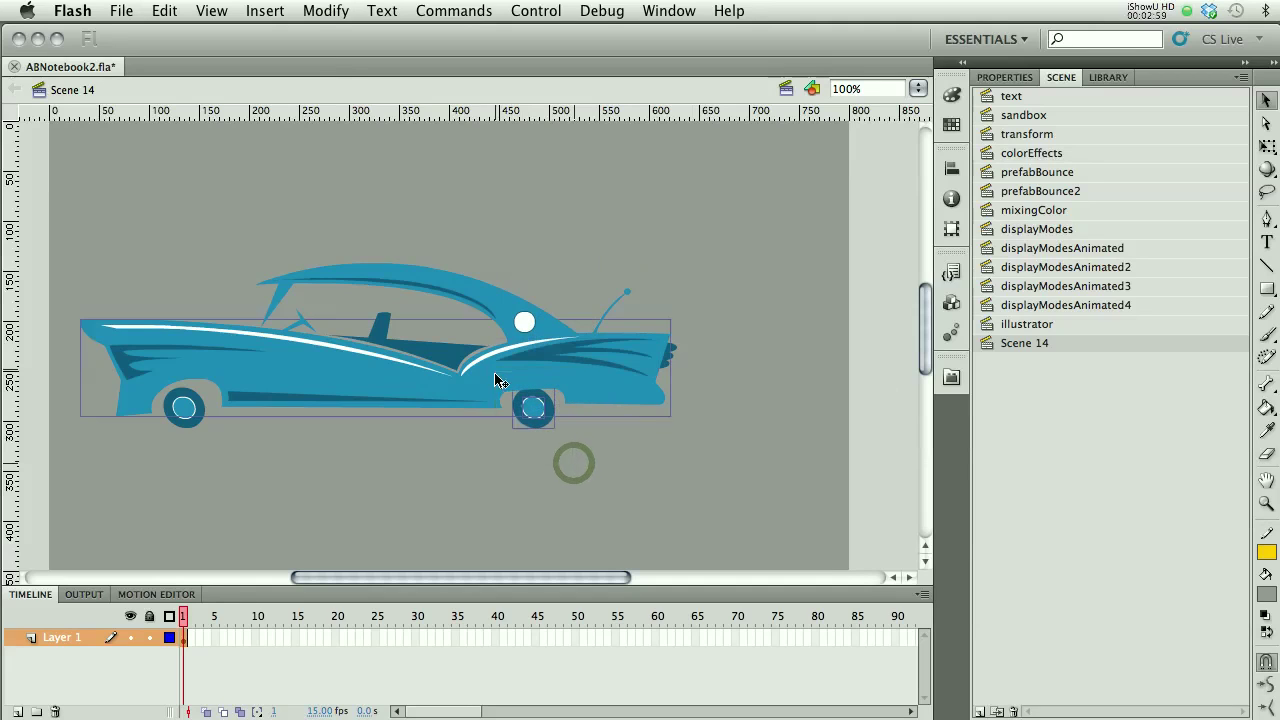
left_click(576, 392, "shift")
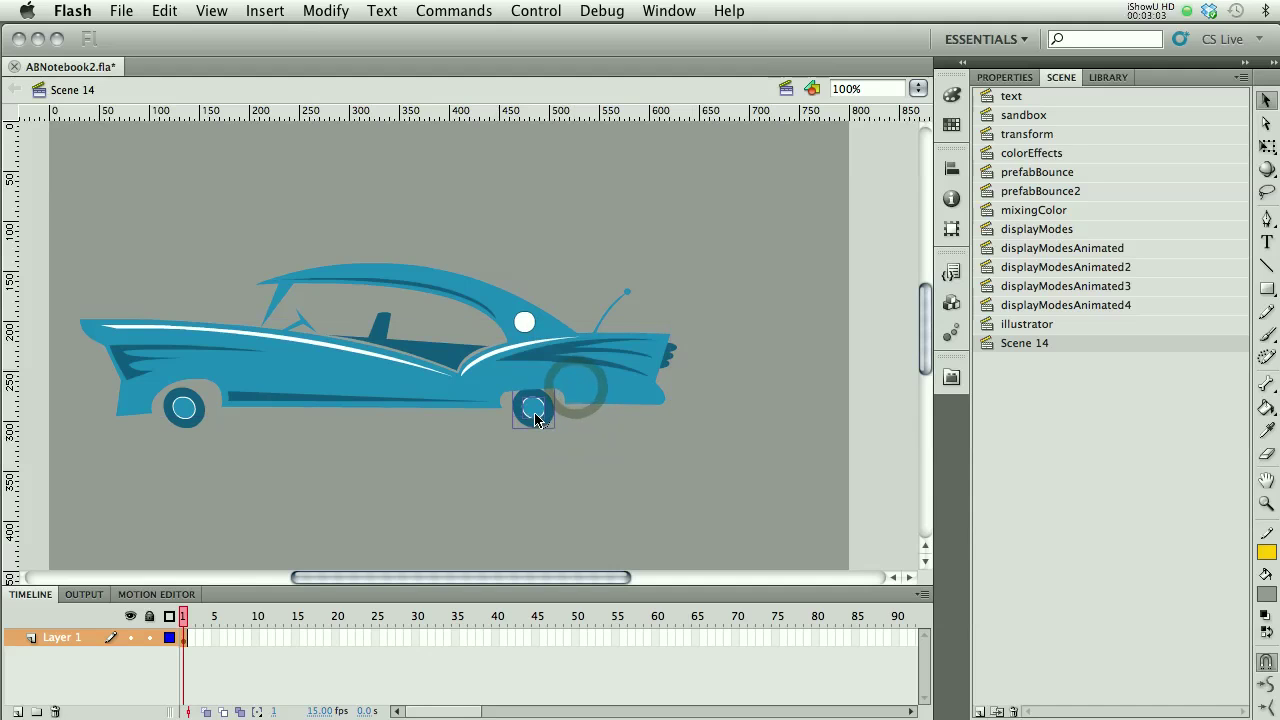
left_click_drag(533, 407, 627, 484)
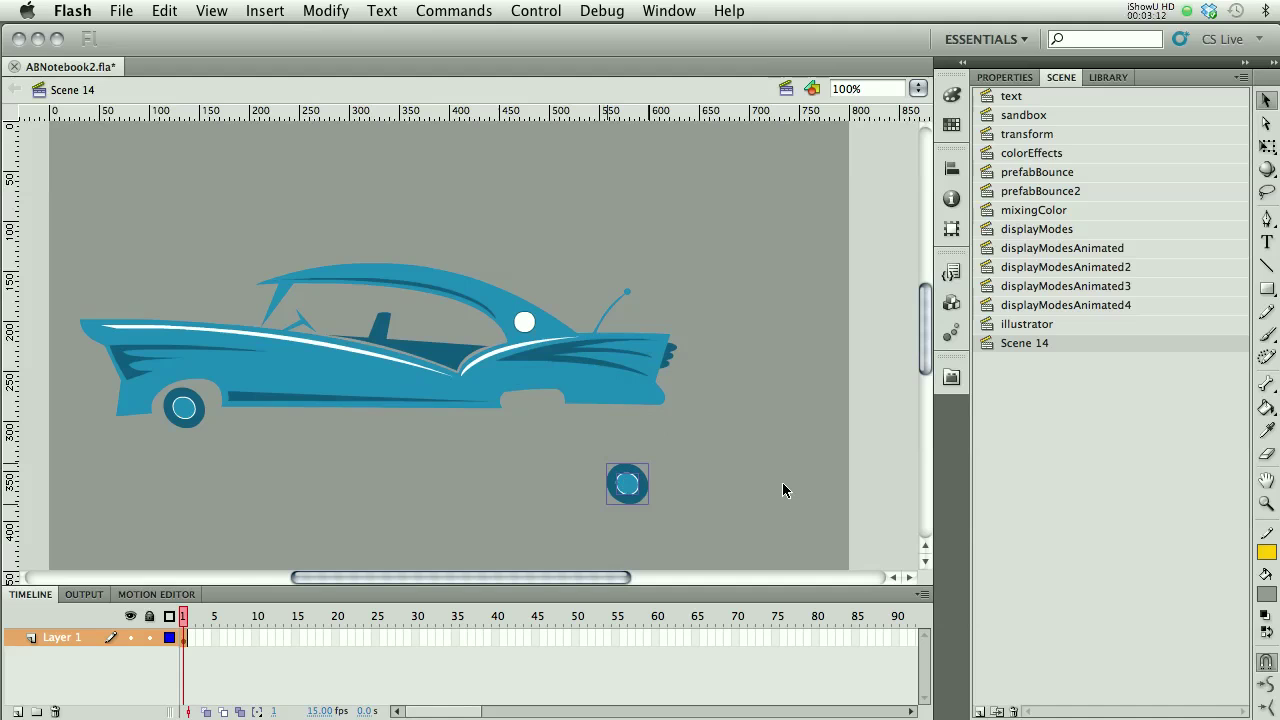
- Convert the detached wheel into a Movie Clip symbol named Wheel2
key("F8")
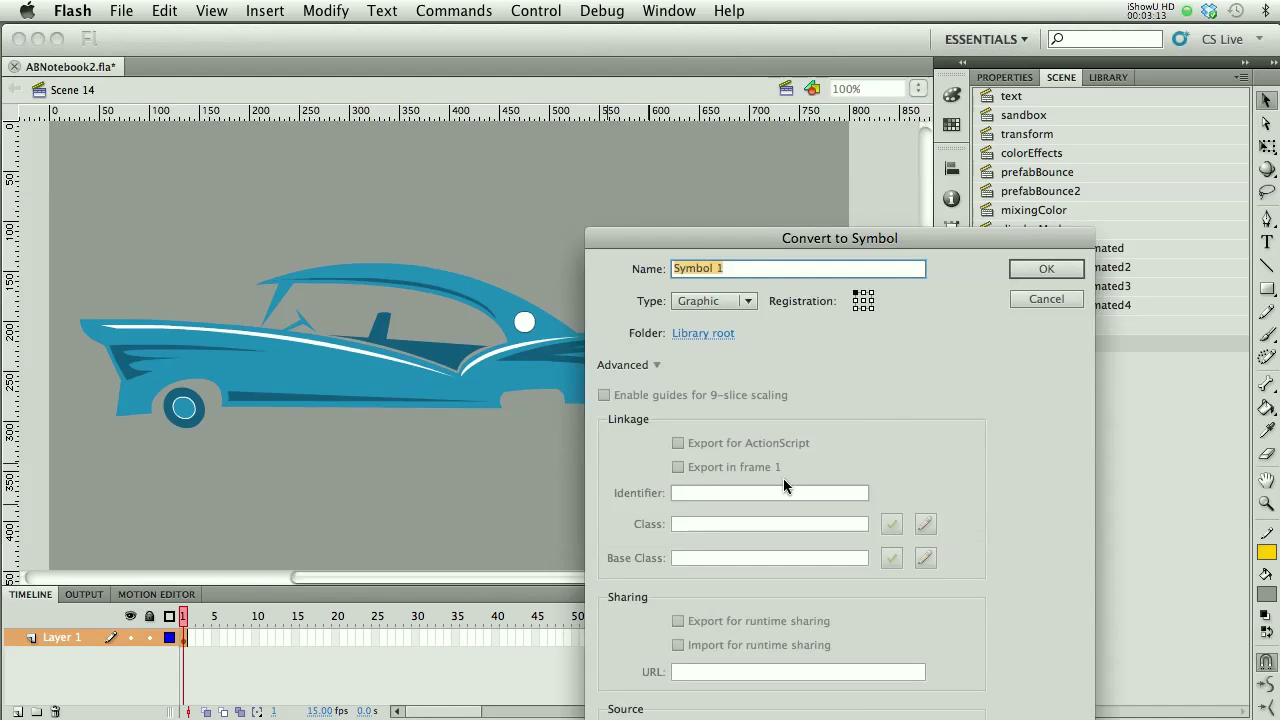
left_click(682, 302)
left_click(692, 304)
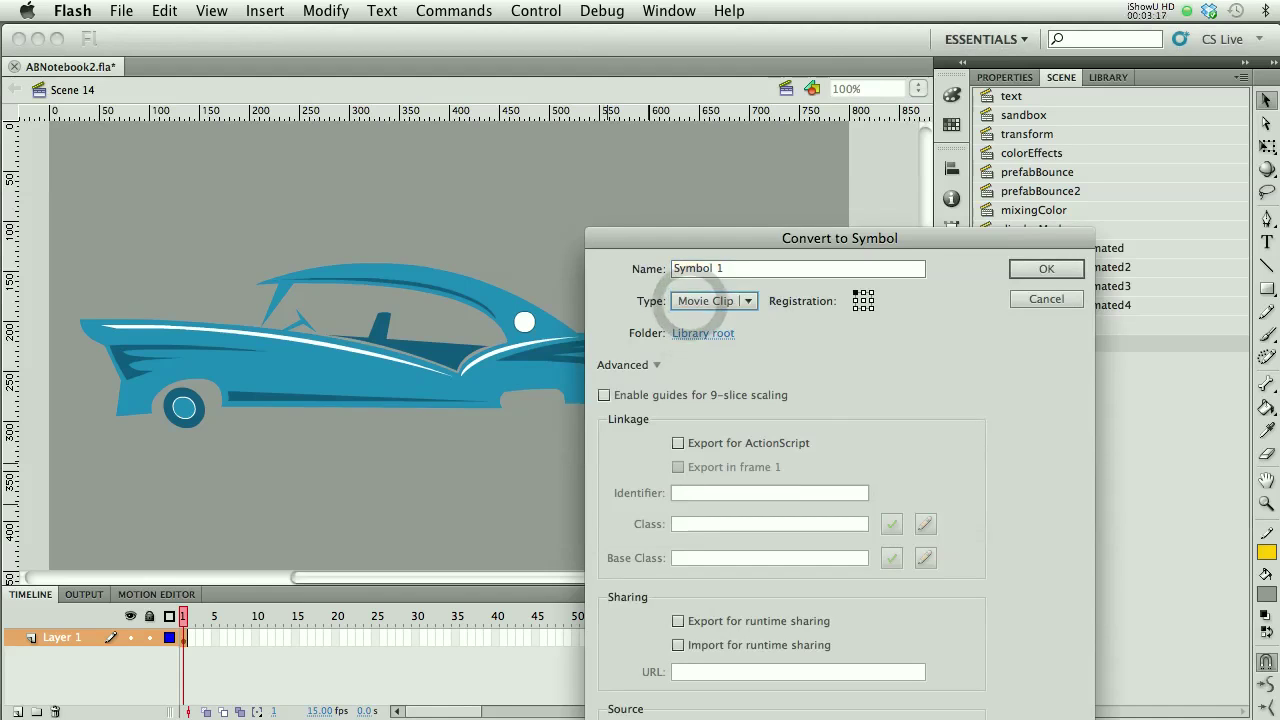
left_click(727, 268)
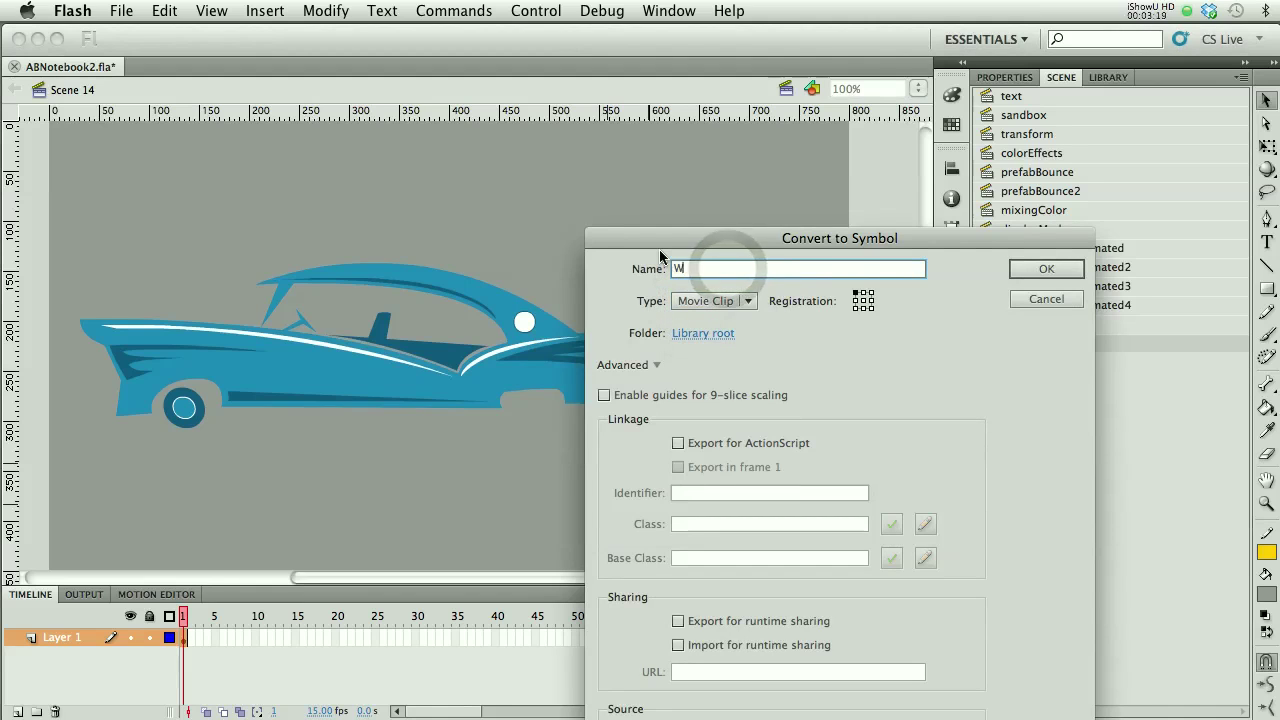
type("heel2")
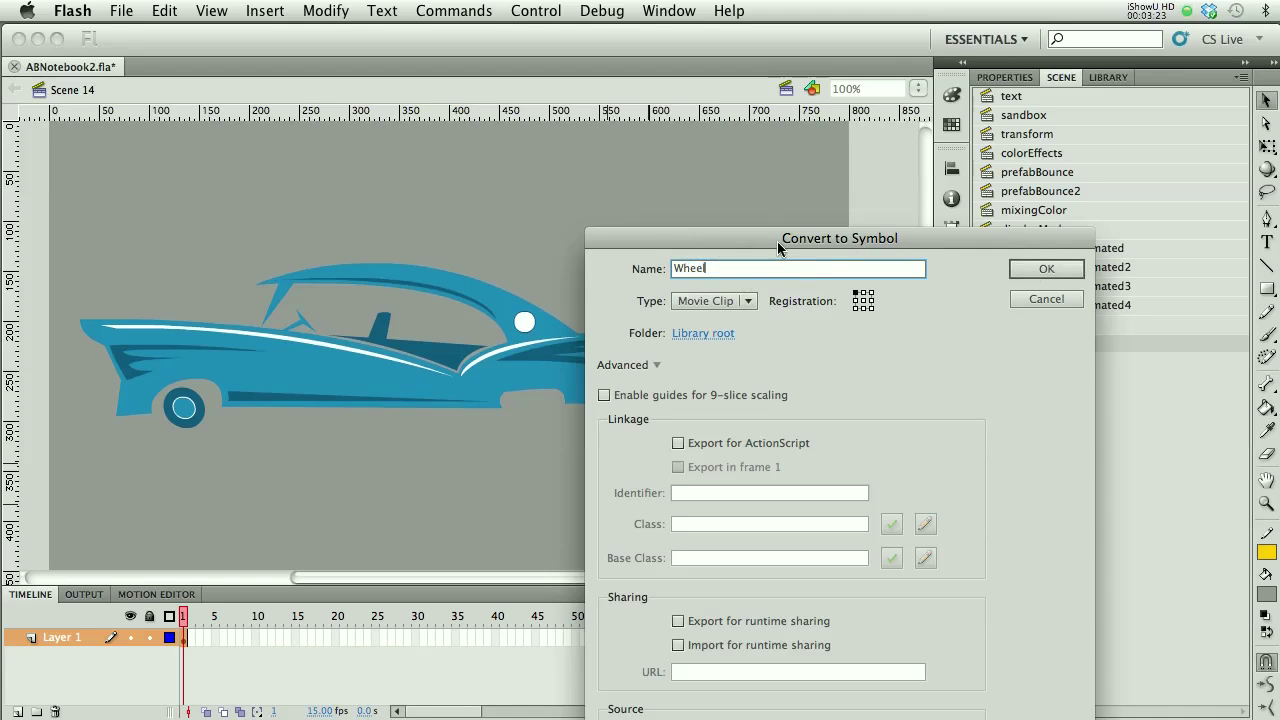
left_click(1043, 270)
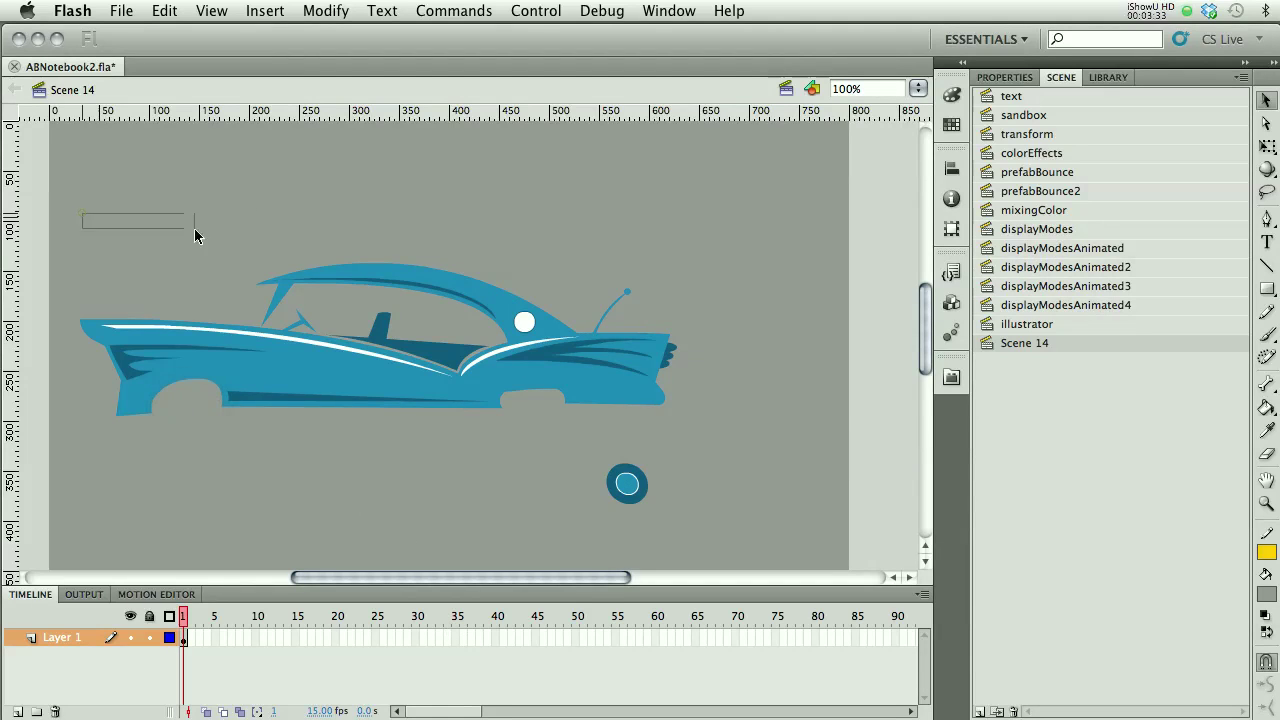
- Convert the whole car body into Movie Clip symbol car2 and shift it up and right
left_click_drag(196, 235, 798, 436)
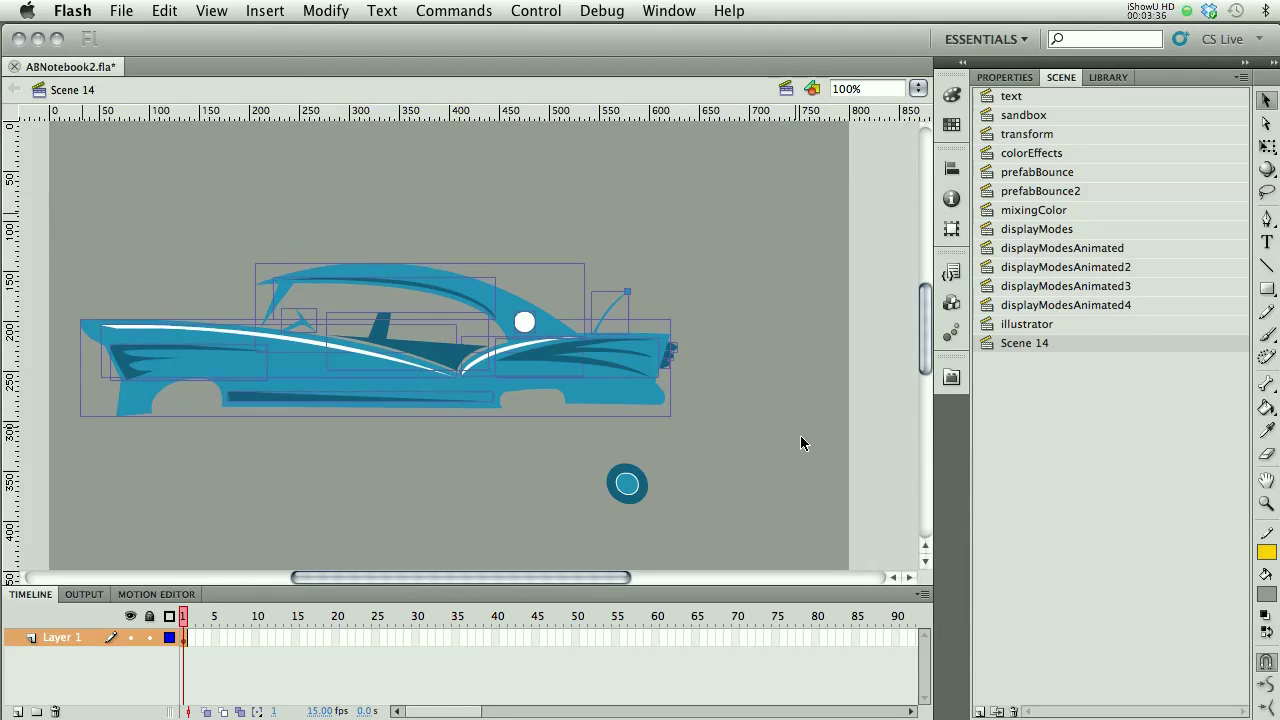
key("F8")
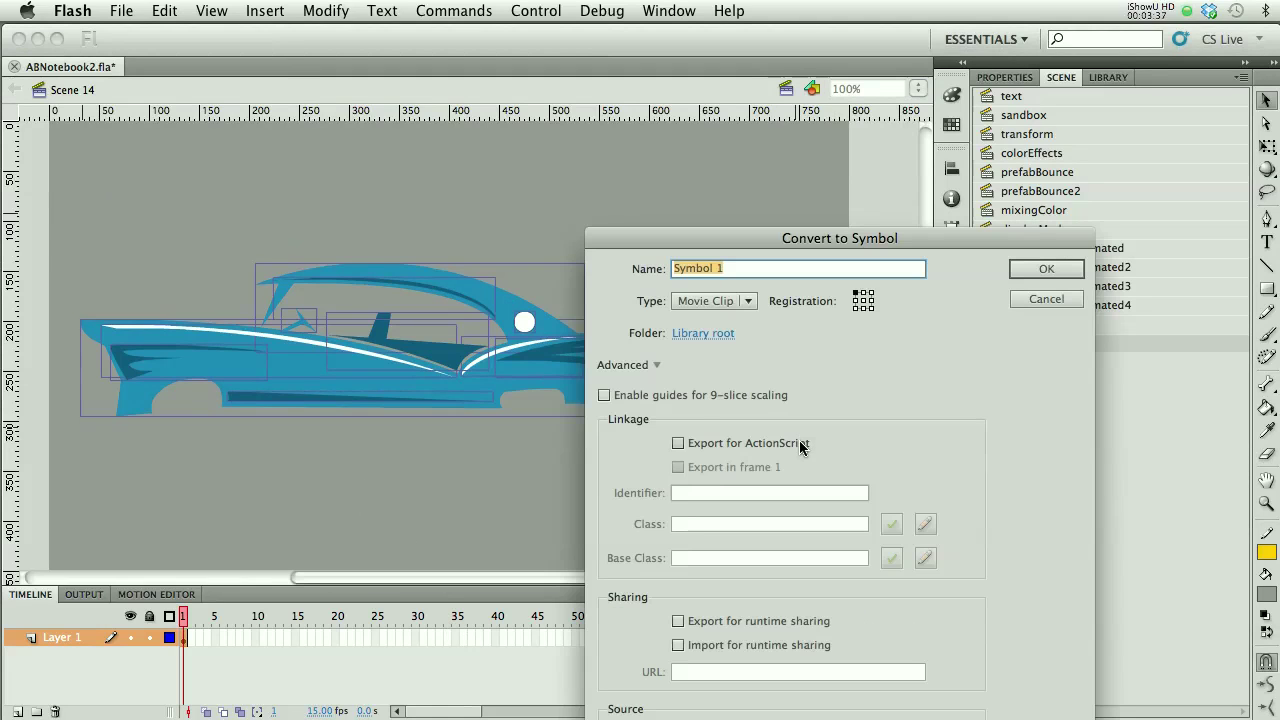
type("car2")
left_click(1040, 270)
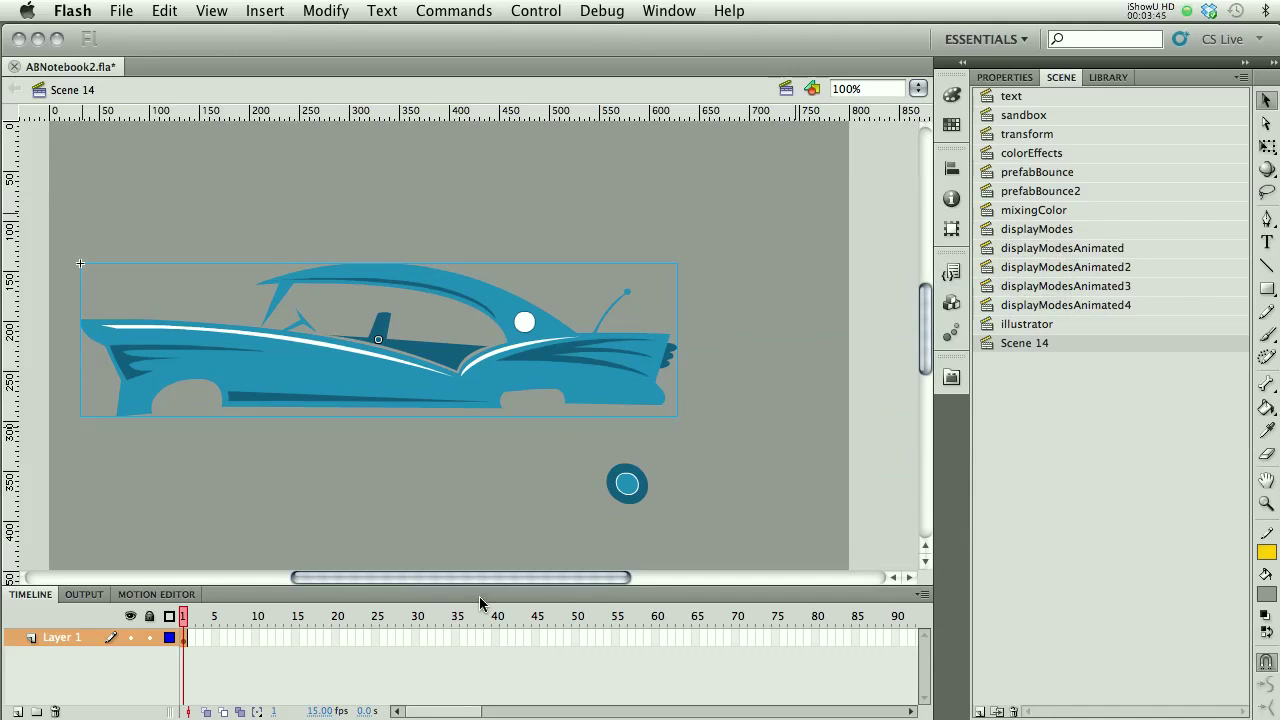
left_click_drag(413, 386, 486, 345)
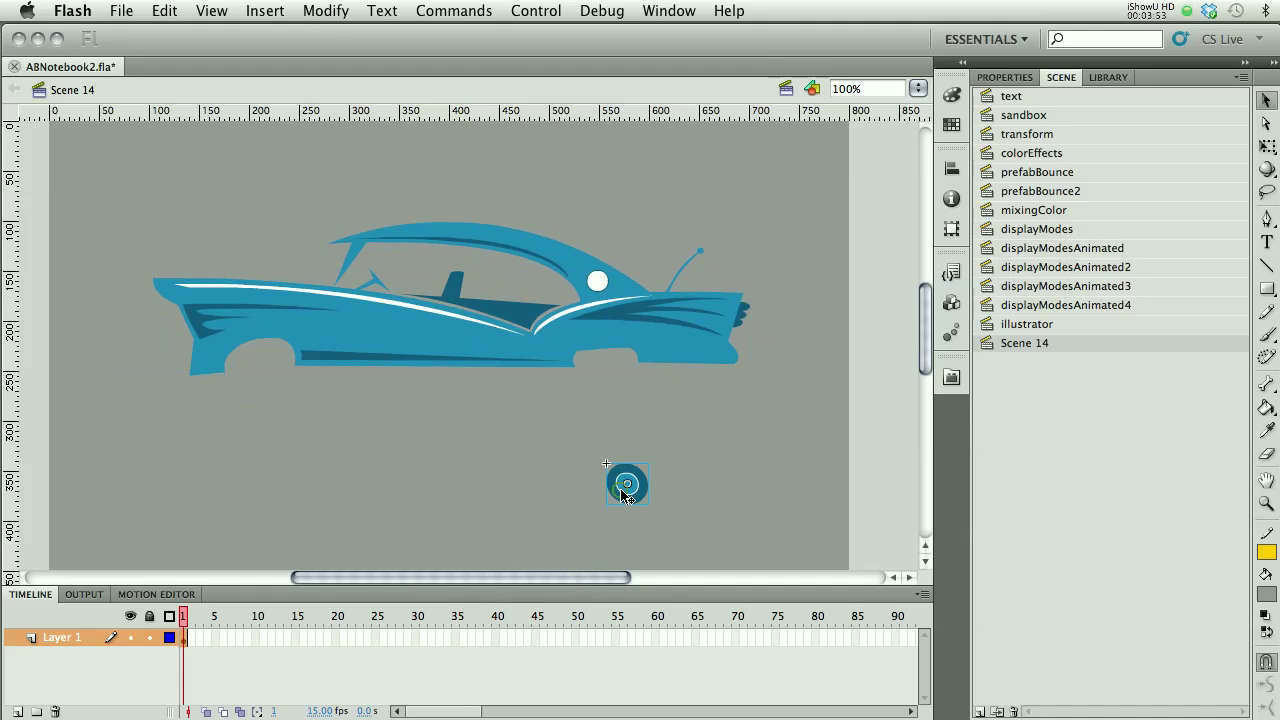
- Distribute the car body and wheel to separate layers with Modify > Timeline
left_click(340, 11)
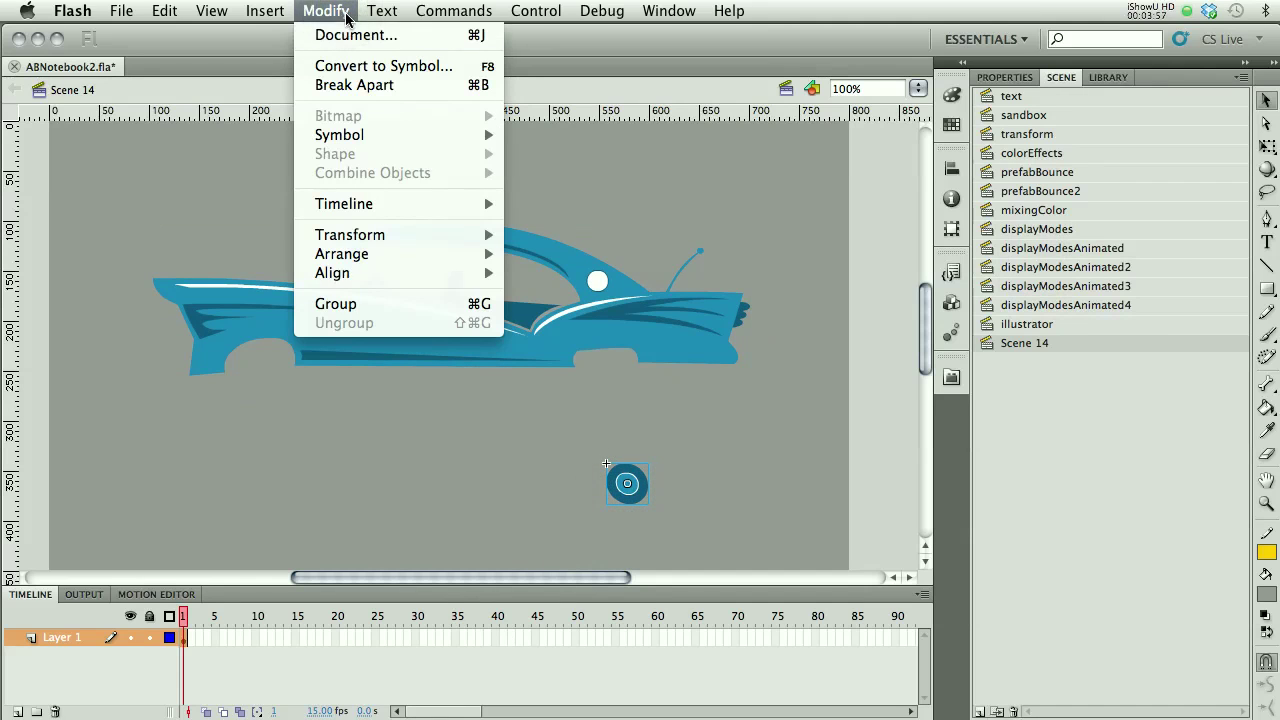
mouse_move(370, 204)
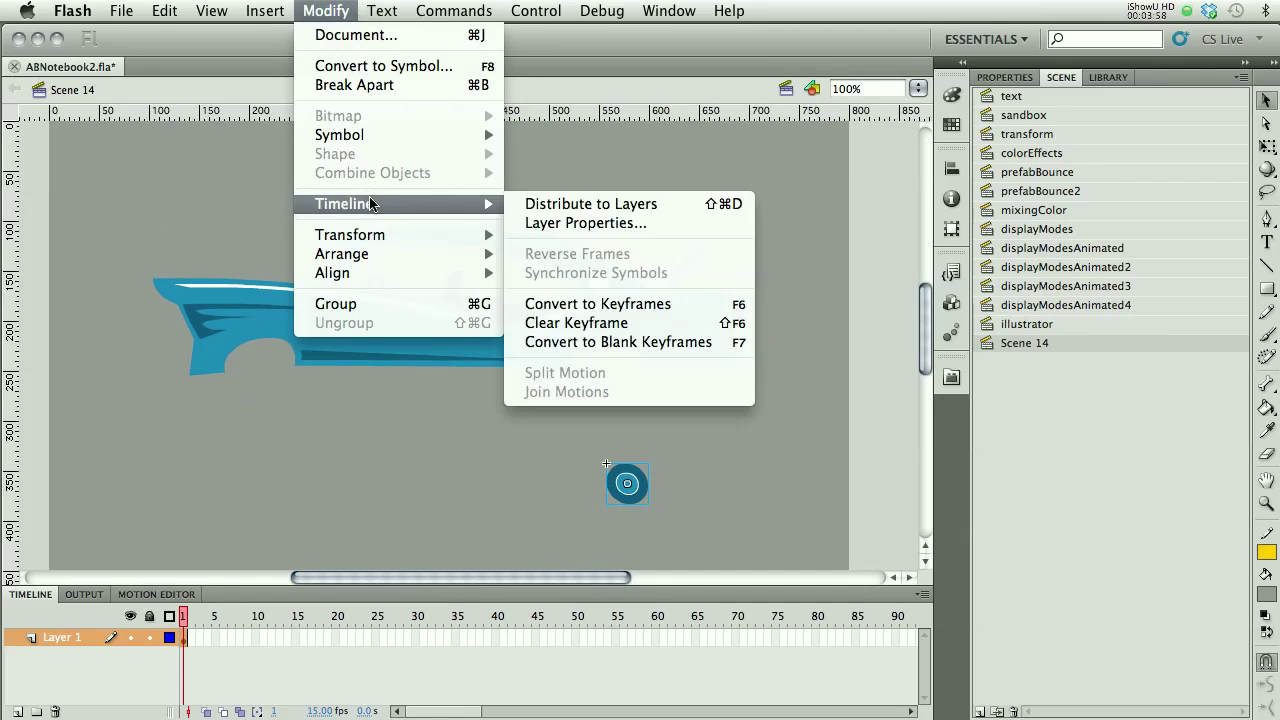
left_click(540, 206)
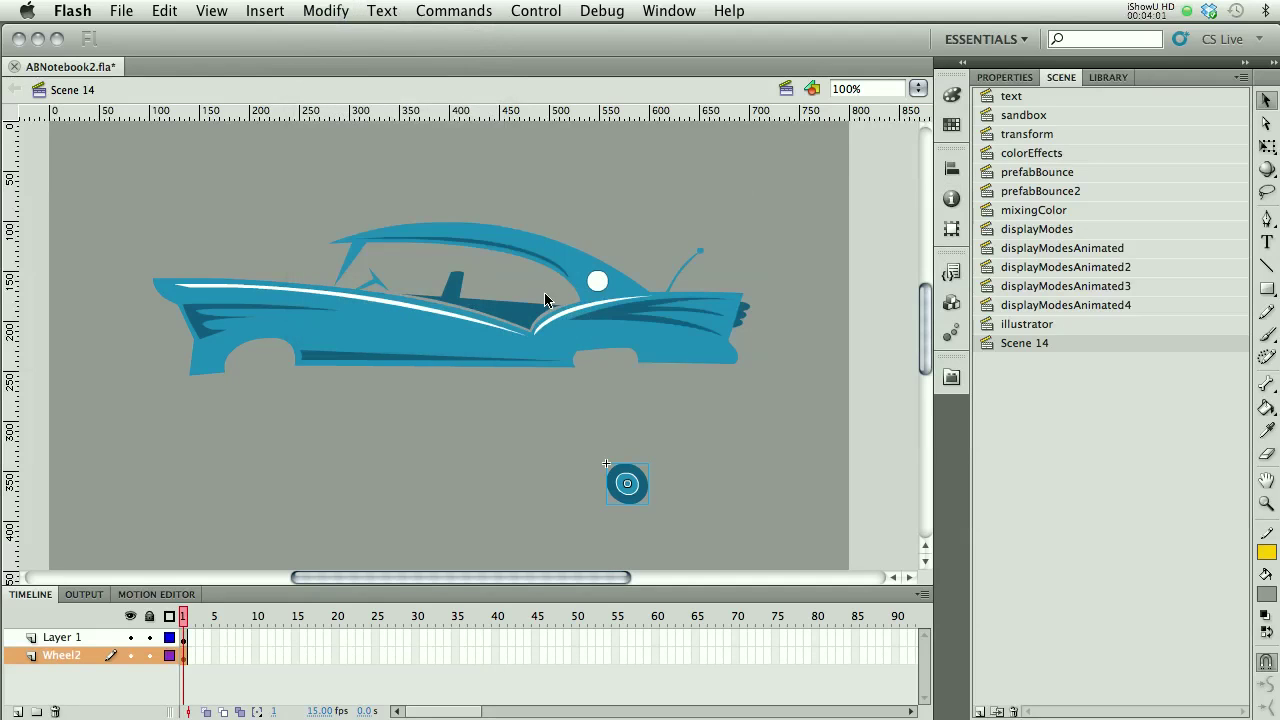
left_click(548, 473)
left_click(495, 327)
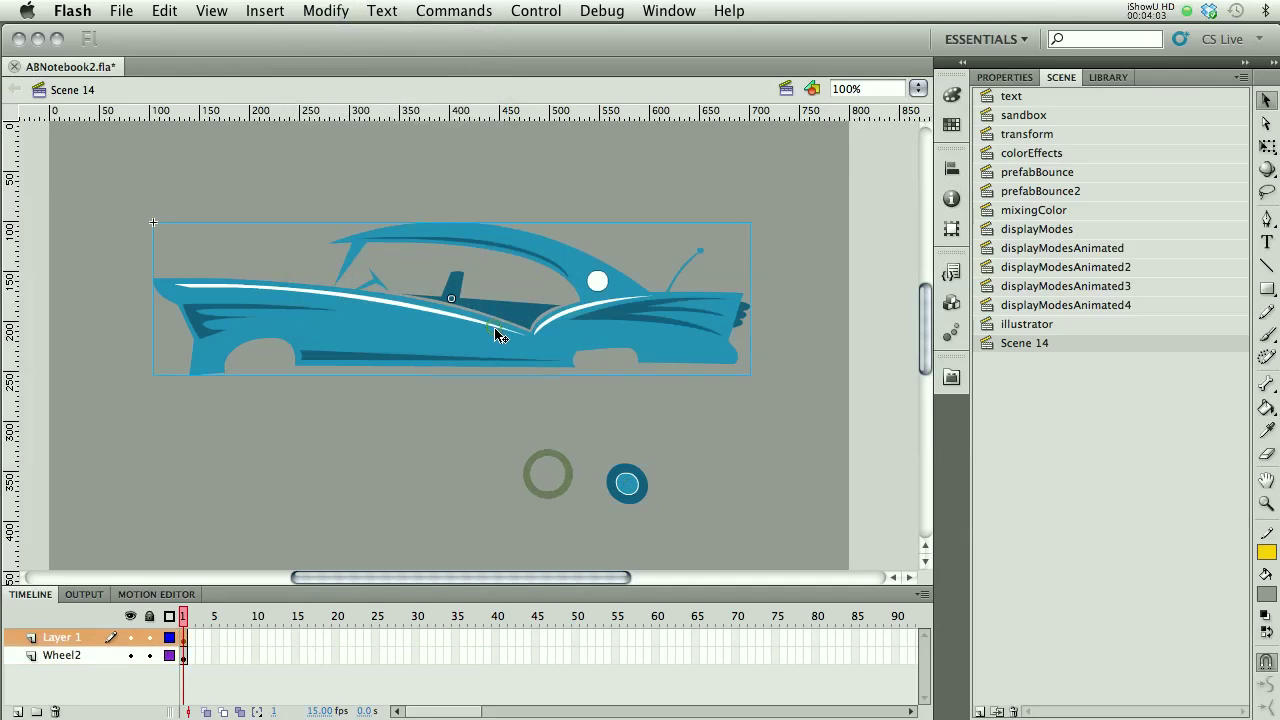
left_click(622, 500)
- Rename the layers car and rear, and add a new layer named front
double_click(72, 637)
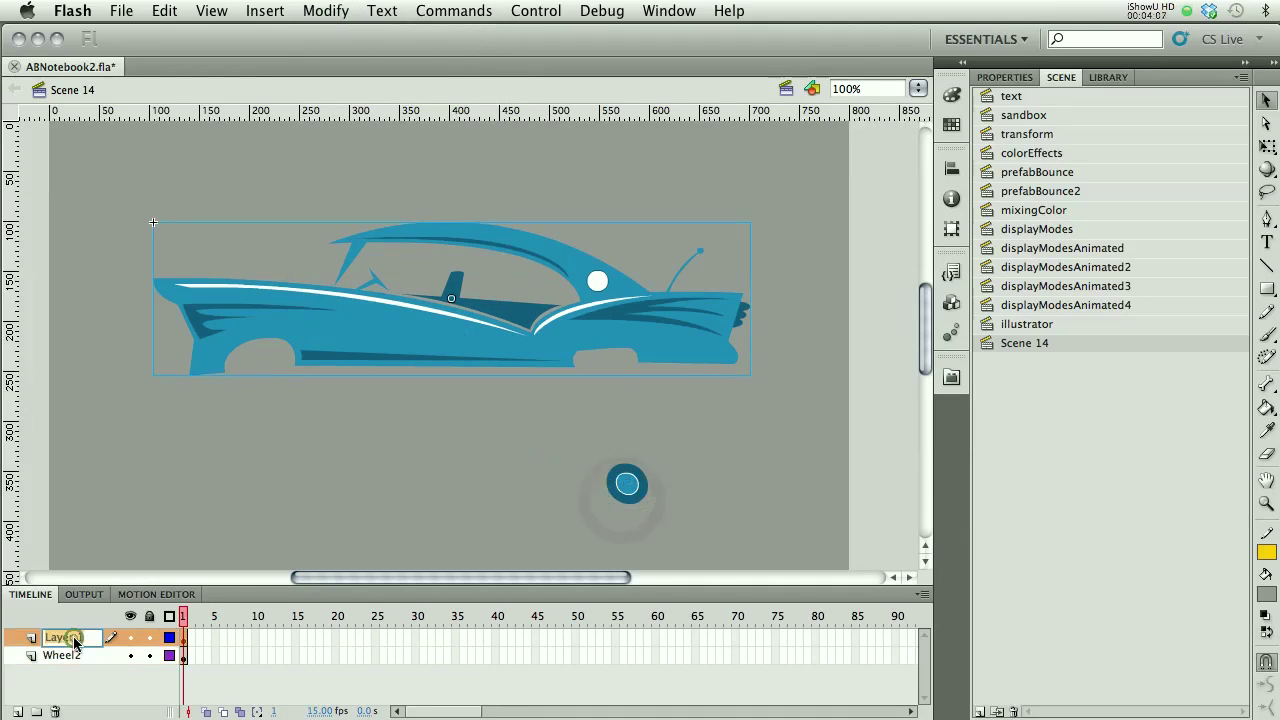
type("car")
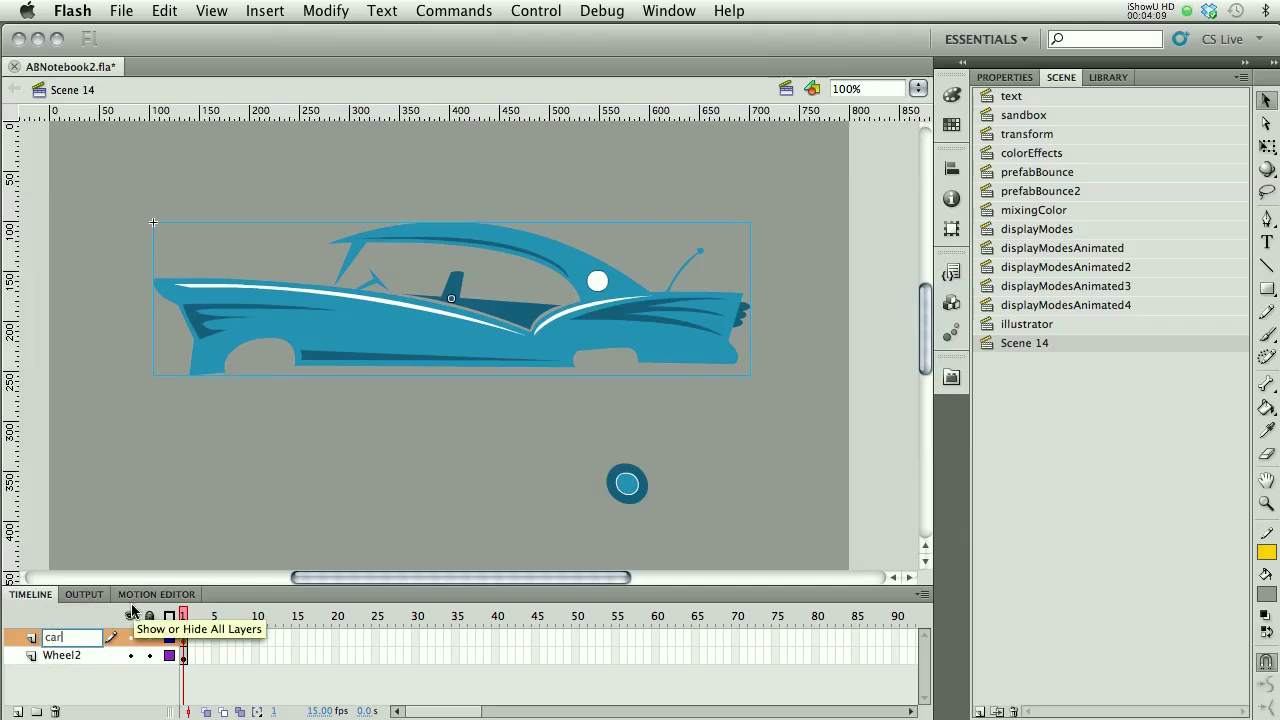
left_click(80, 657)
double_click(72, 657)
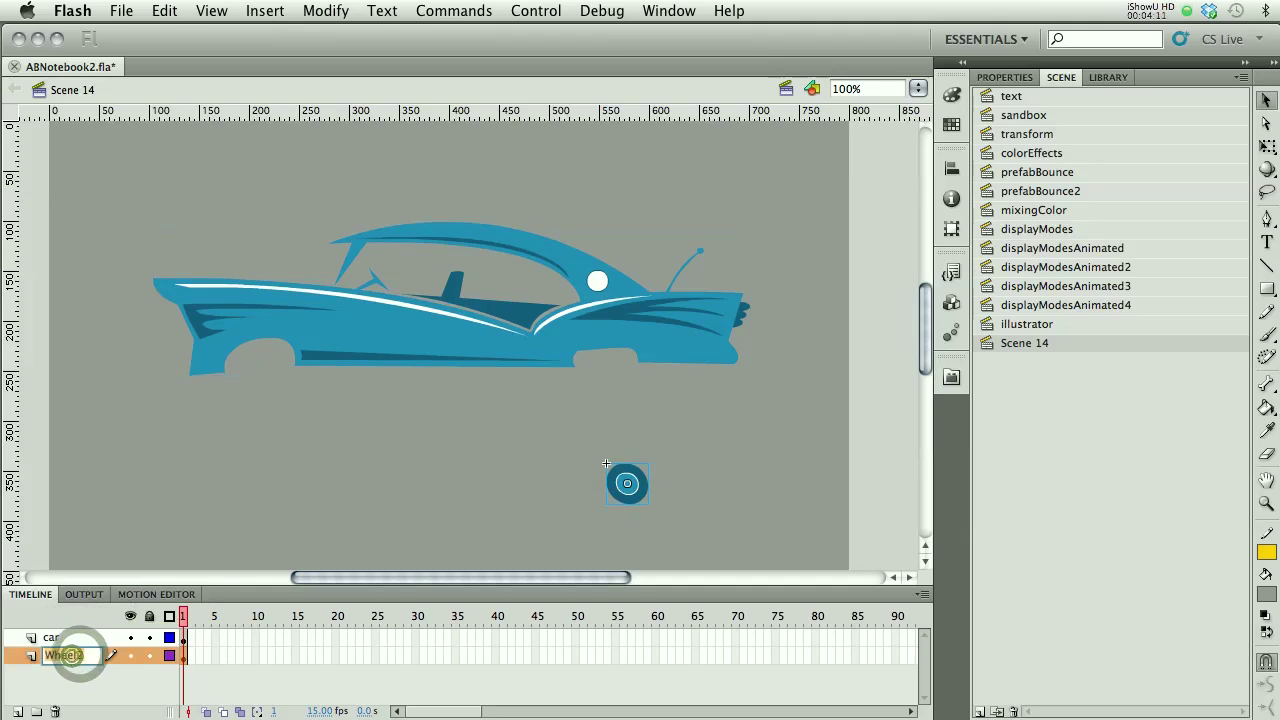
type("rear")
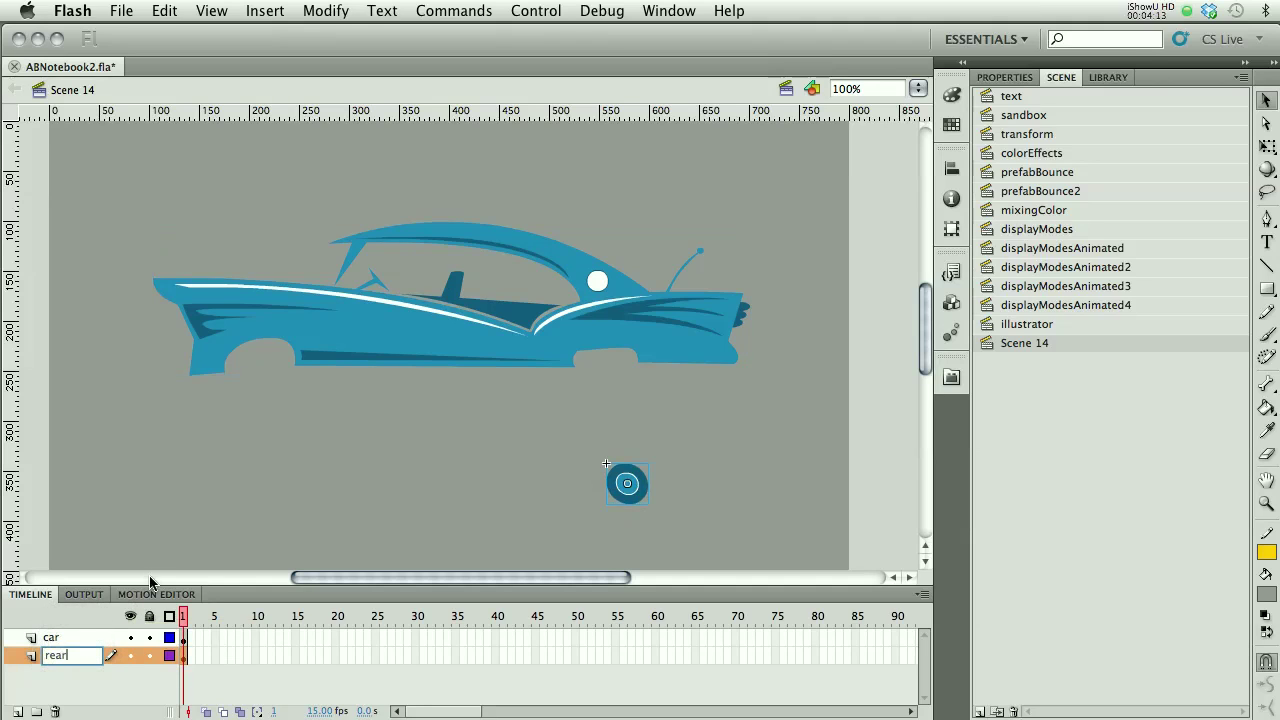
left_click(110, 703)
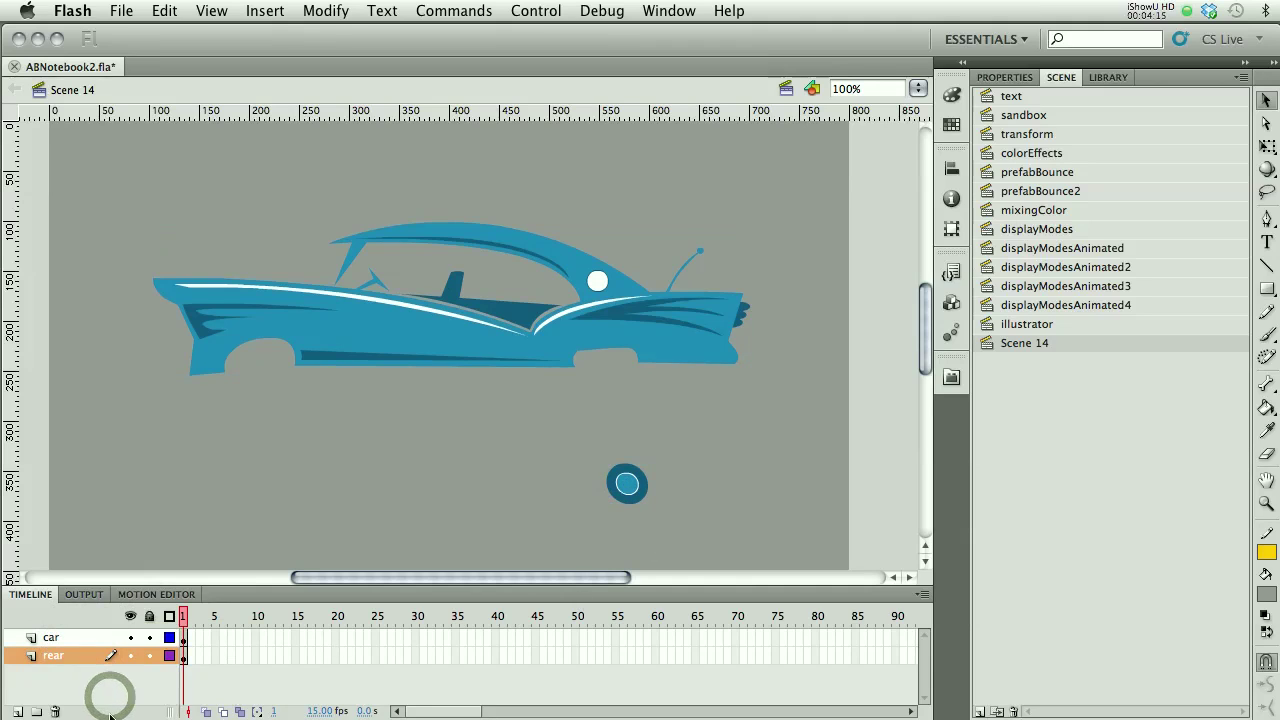
left_click(18, 711)
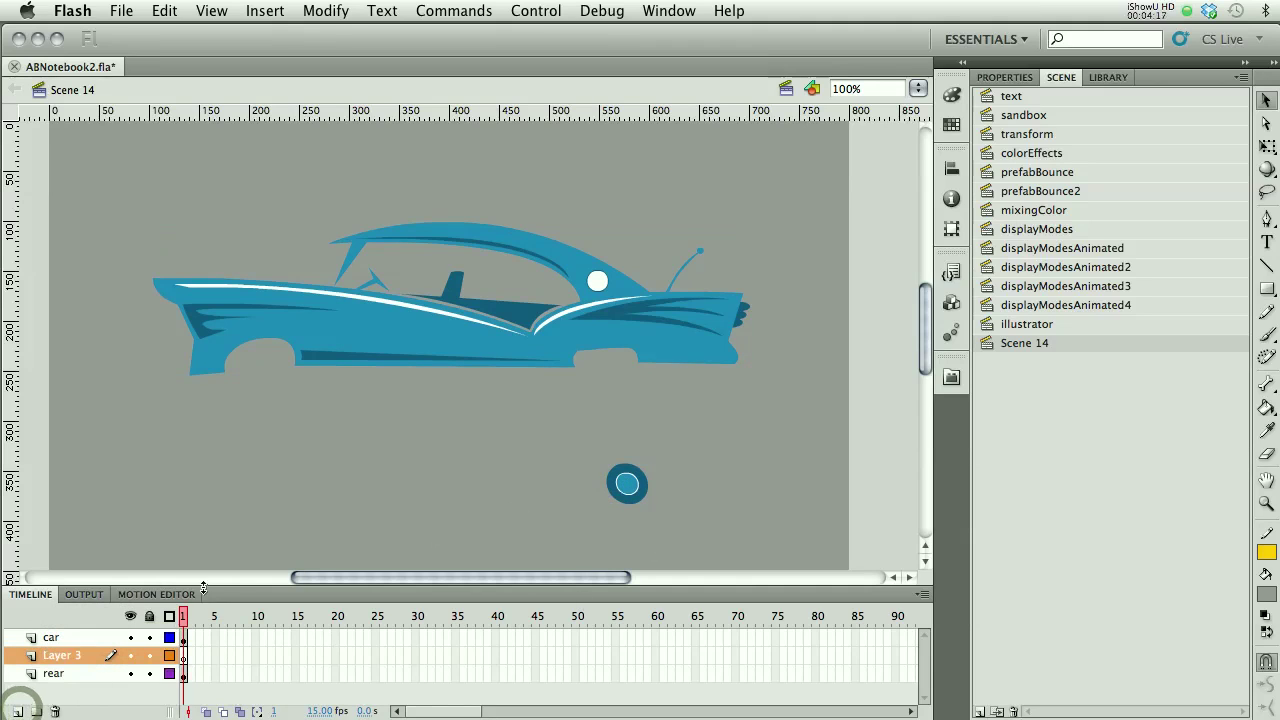
double_click(62, 659)
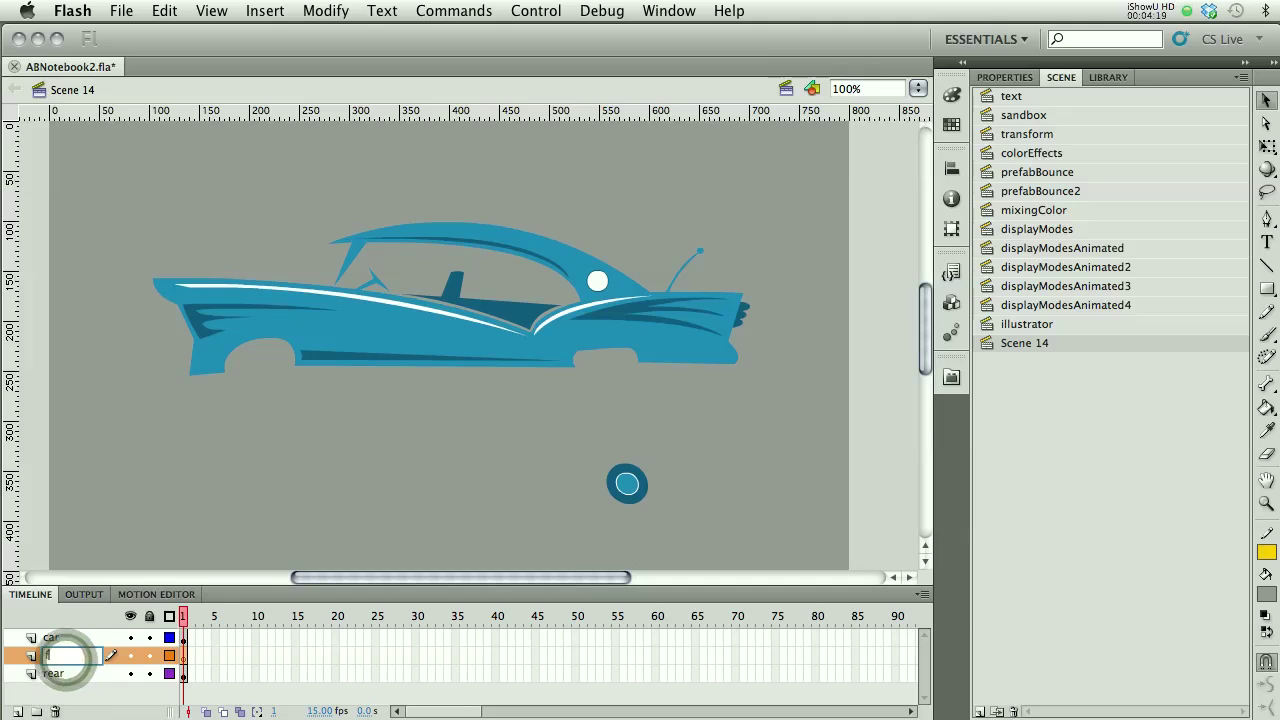
type("front")
key("Return")
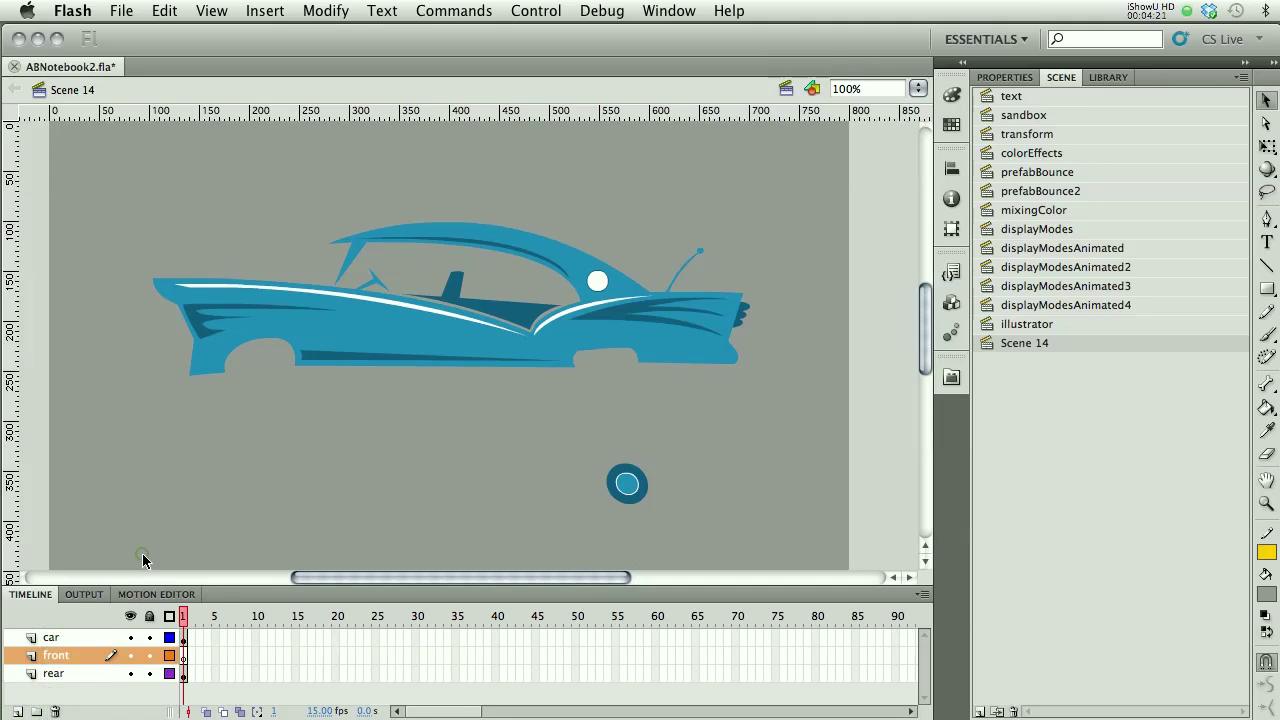
- Add a second Wheel2 from the library, seat both wheels in their wells, and select the whole car
left_click(142, 553)
left_click(1108, 77)
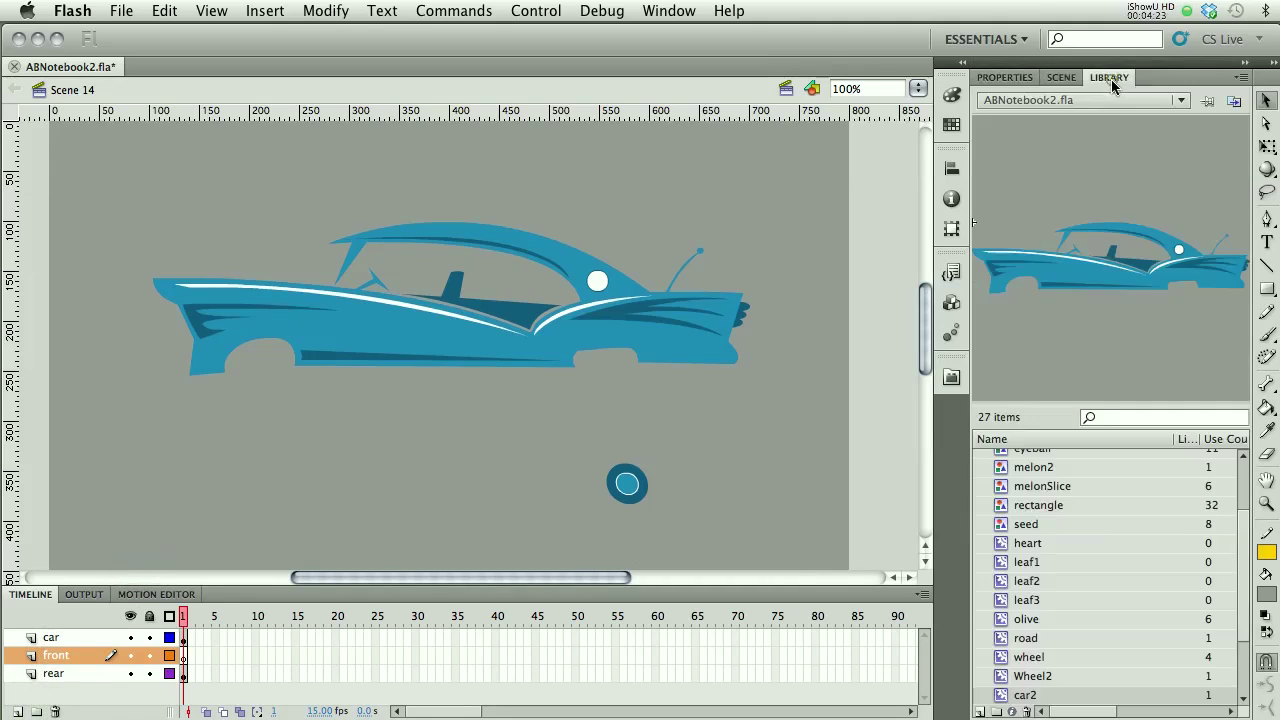
left_click(1007, 677)
left_click(1159, 237)
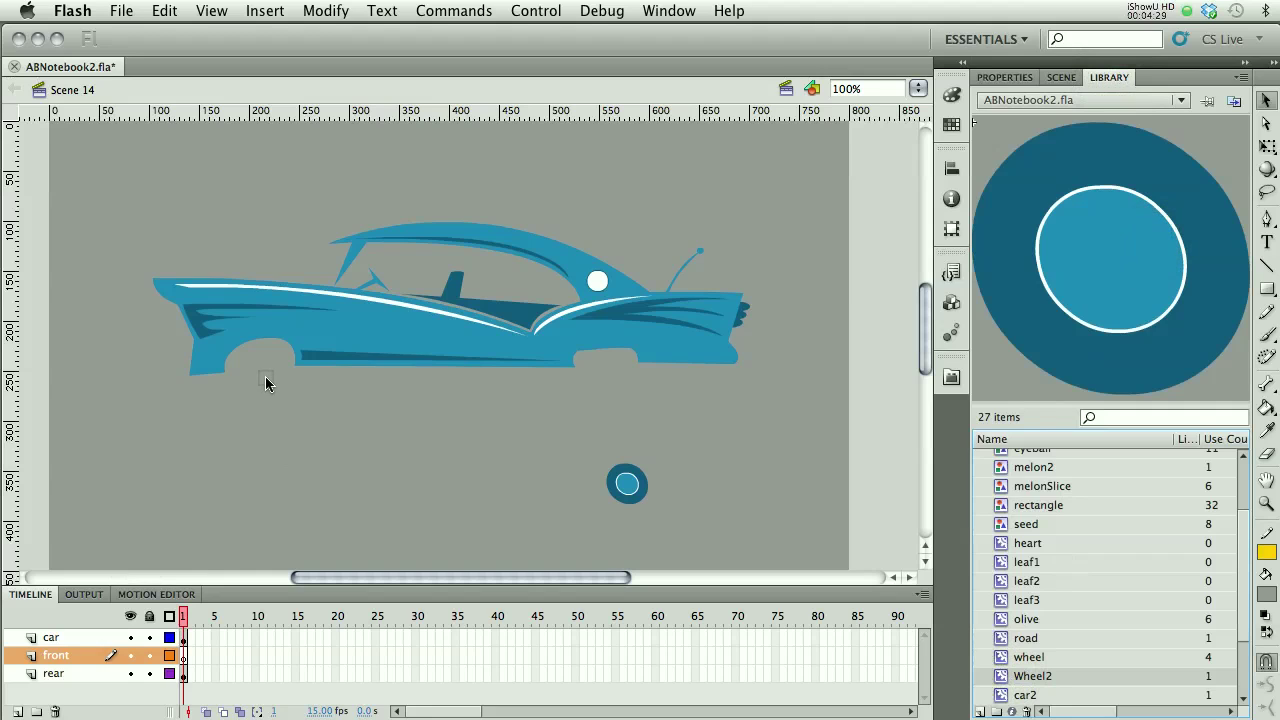
left_click_drag(264, 385, 265, 382)
left_click_drag(617, 497, 606, 364)
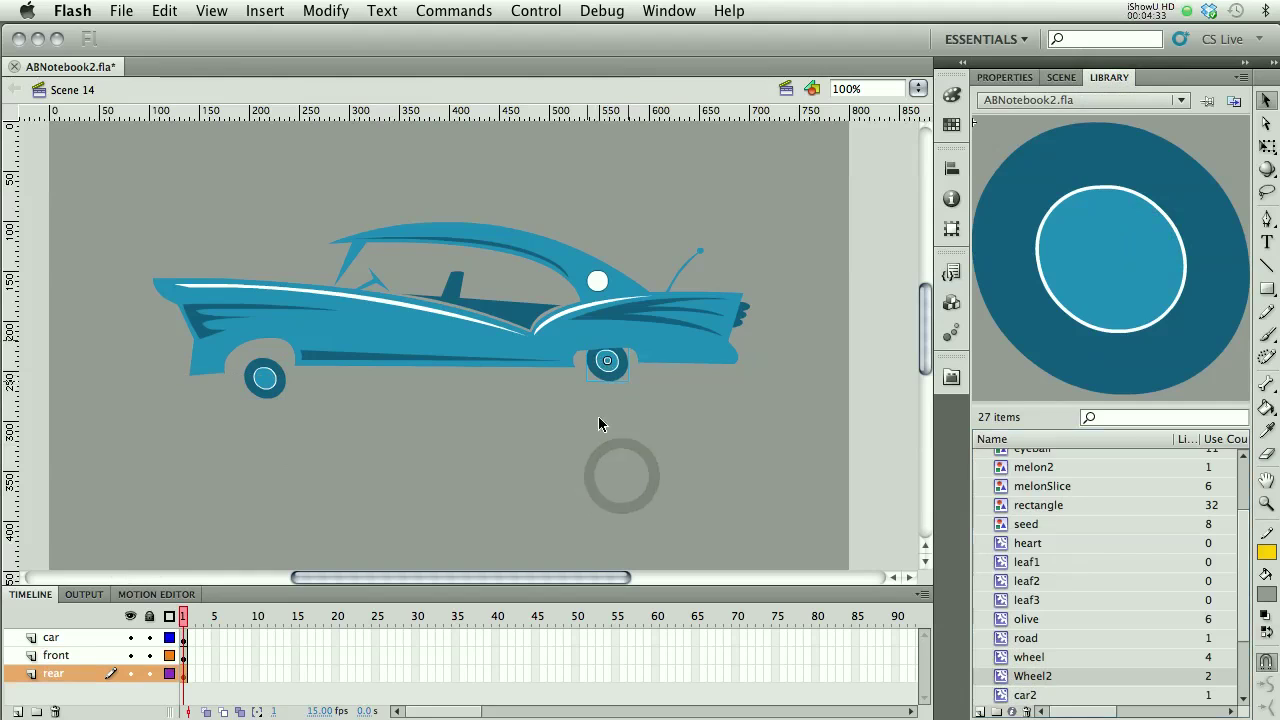
left_click(270, 382)
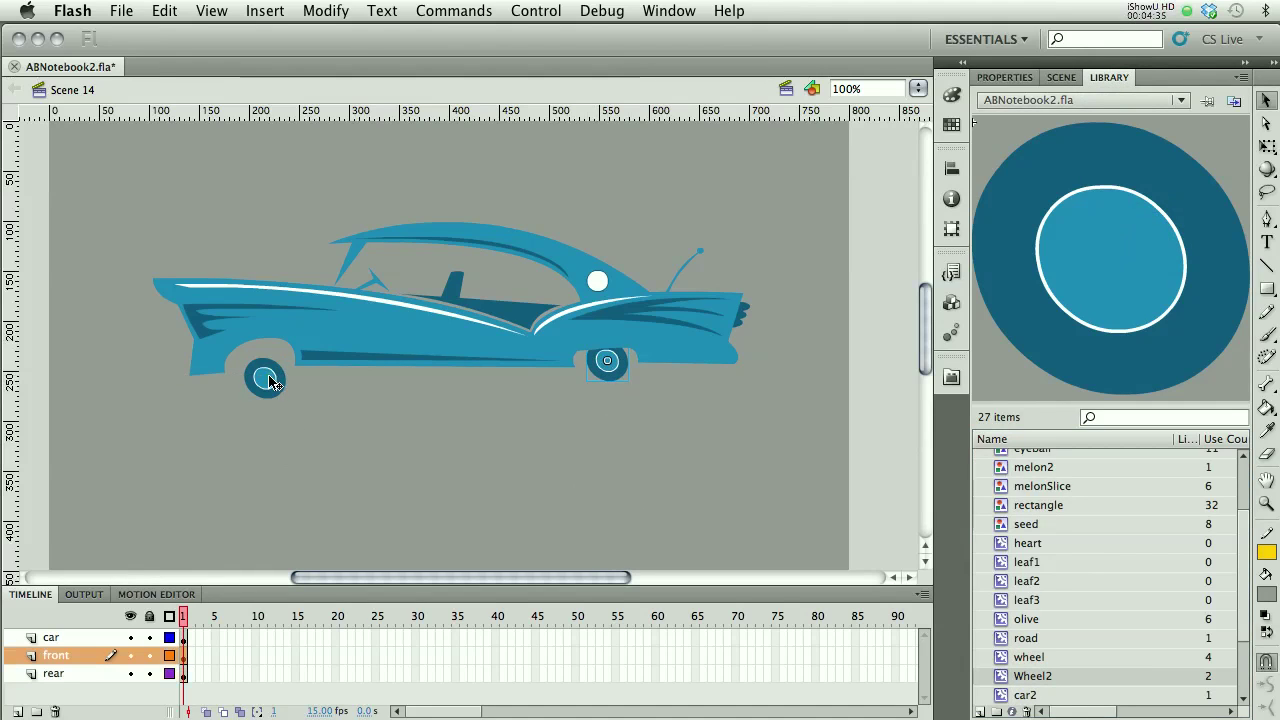
left_click_drag(270, 382, 260, 360)
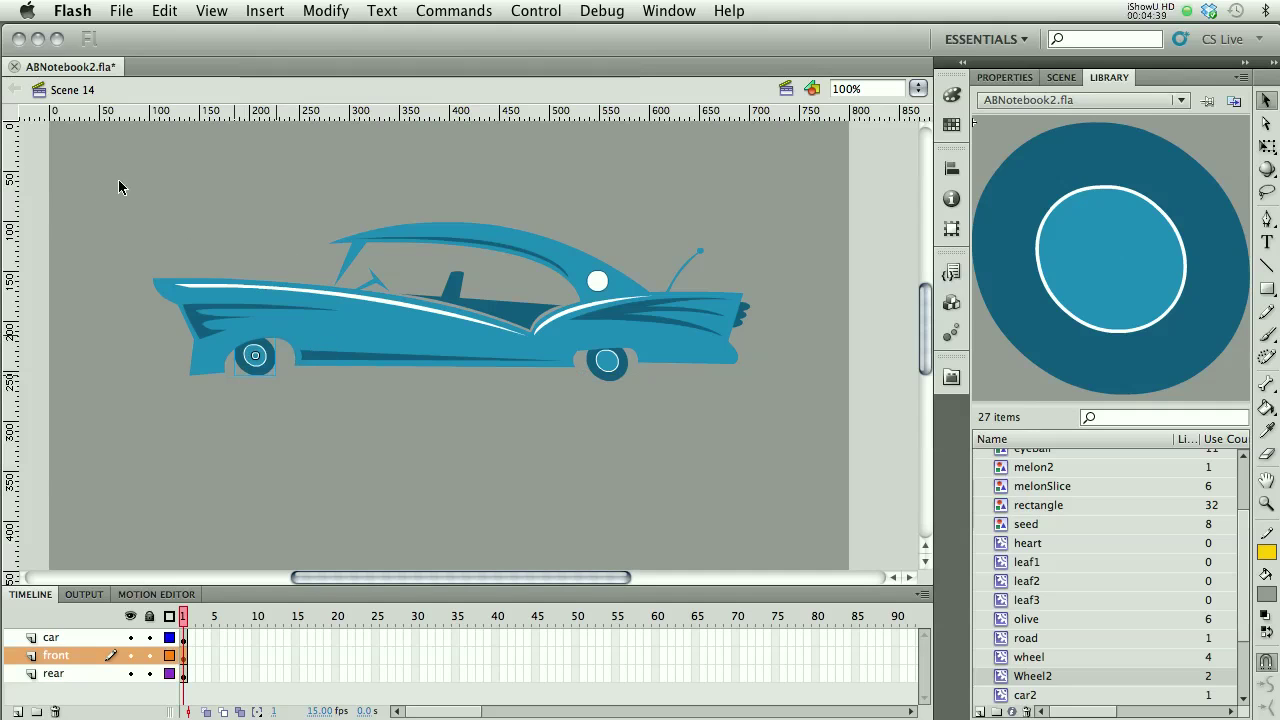
left_click_drag(118, 179, 790, 440)
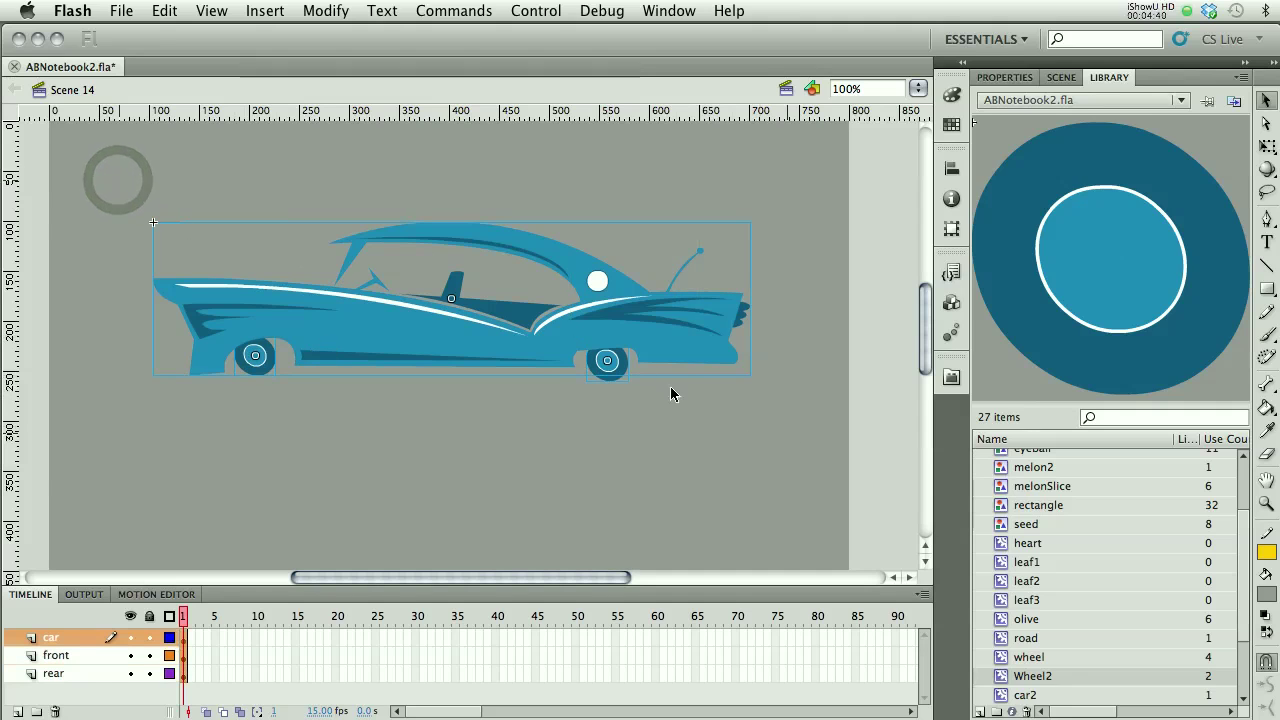
- Create motion tweens for the car and wheels and extend them to frame 51
right_click(608, 315)
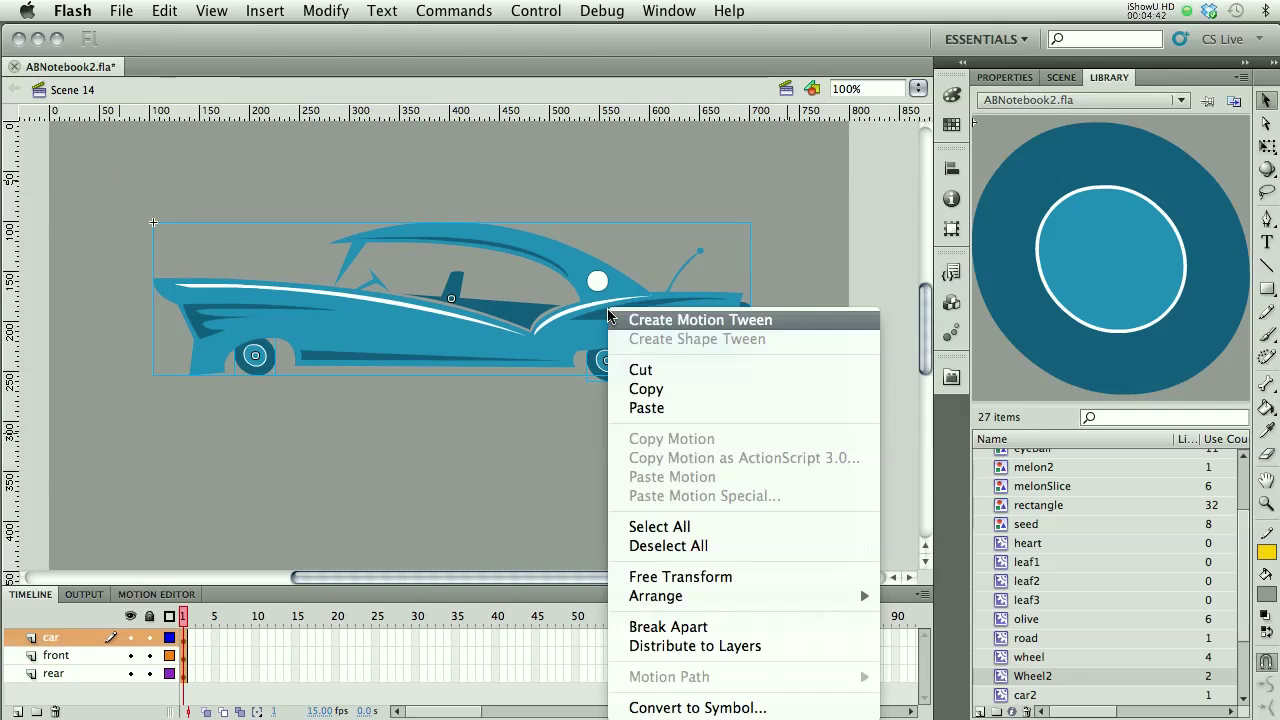
left_click(664, 320)
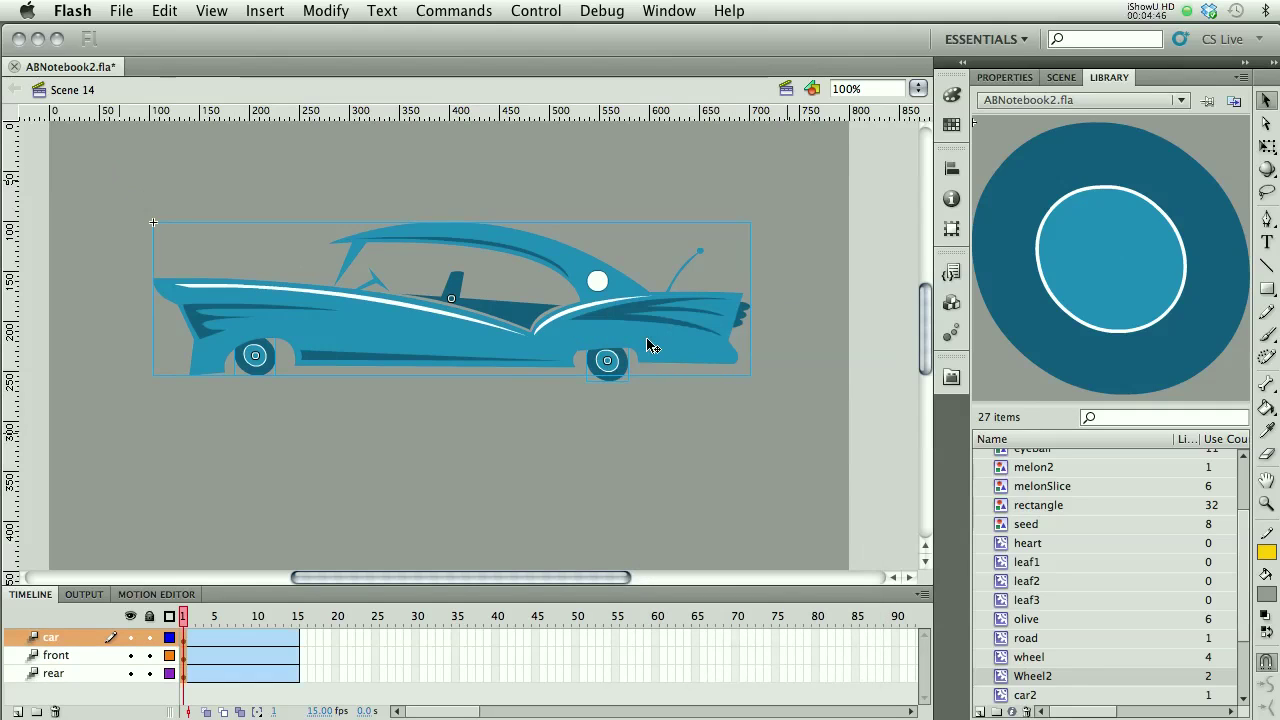
left_click(240, 620)
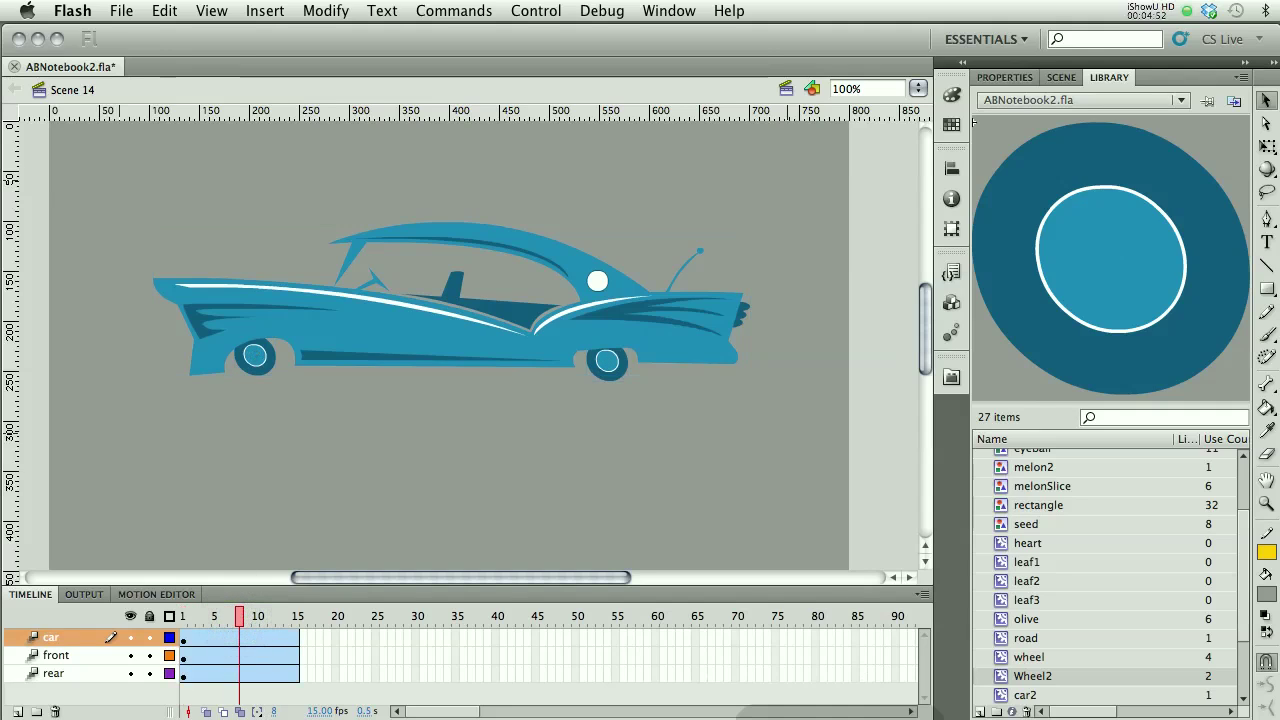
left_click(252, 634)
key("F5")
key("F5")
key("F5")
key("F5")
key("F5")
key("F5")
key("F5")
key("F5")
key("F5")
key("F5")
key("F5")
key("F5")
key("F5")
key("F5")
key("F5")
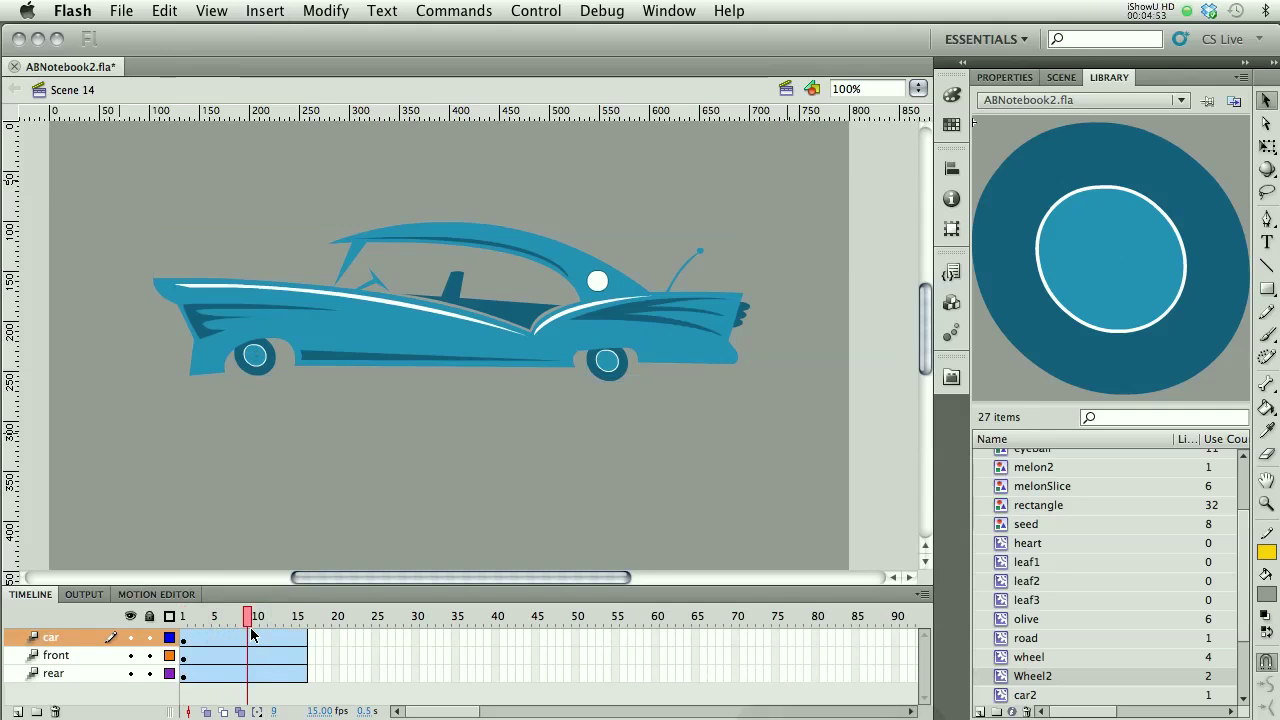
key("F5")
key("F5")
key("F5")
key("F5")
key("F5")
key("F5")
key("F5")
key("F5")
key("F5")
key("F5")
key("F5")
key("F5")
key("F5")
key("F5")
key("F5")
key("F5")
key("F5")
key("F5")
key("F5")
key("F5")
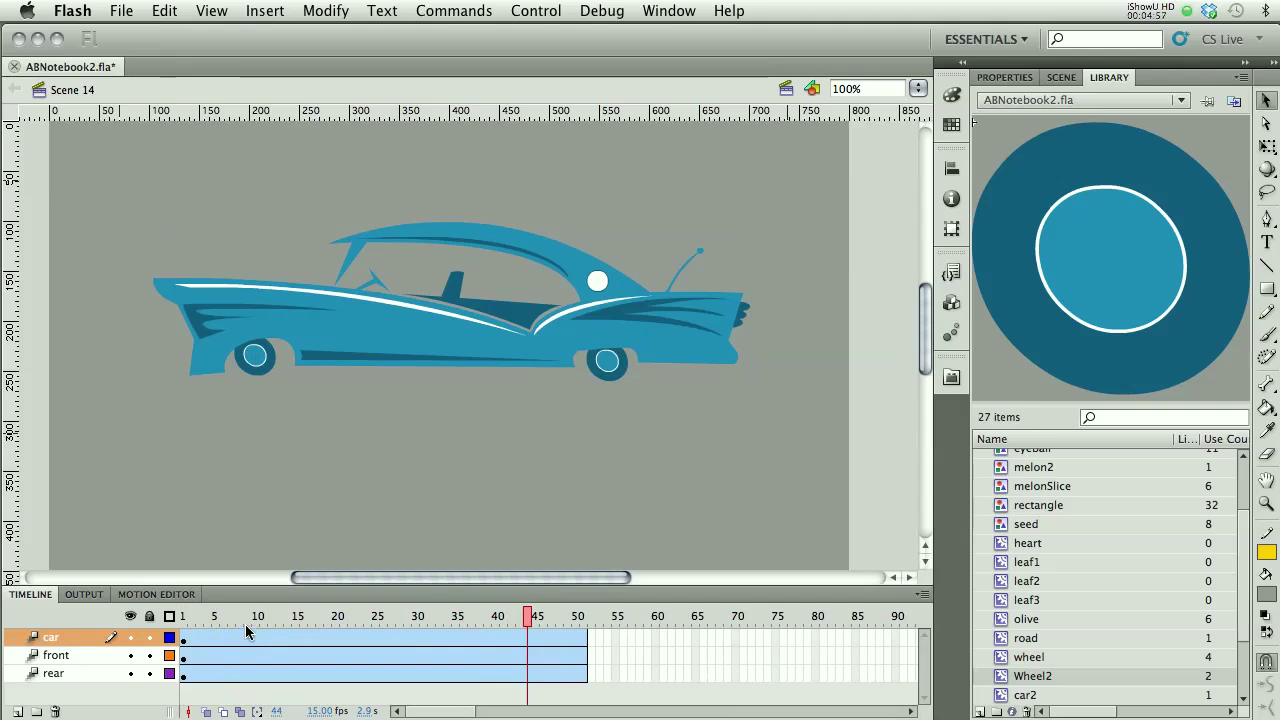
left_click(278, 474)
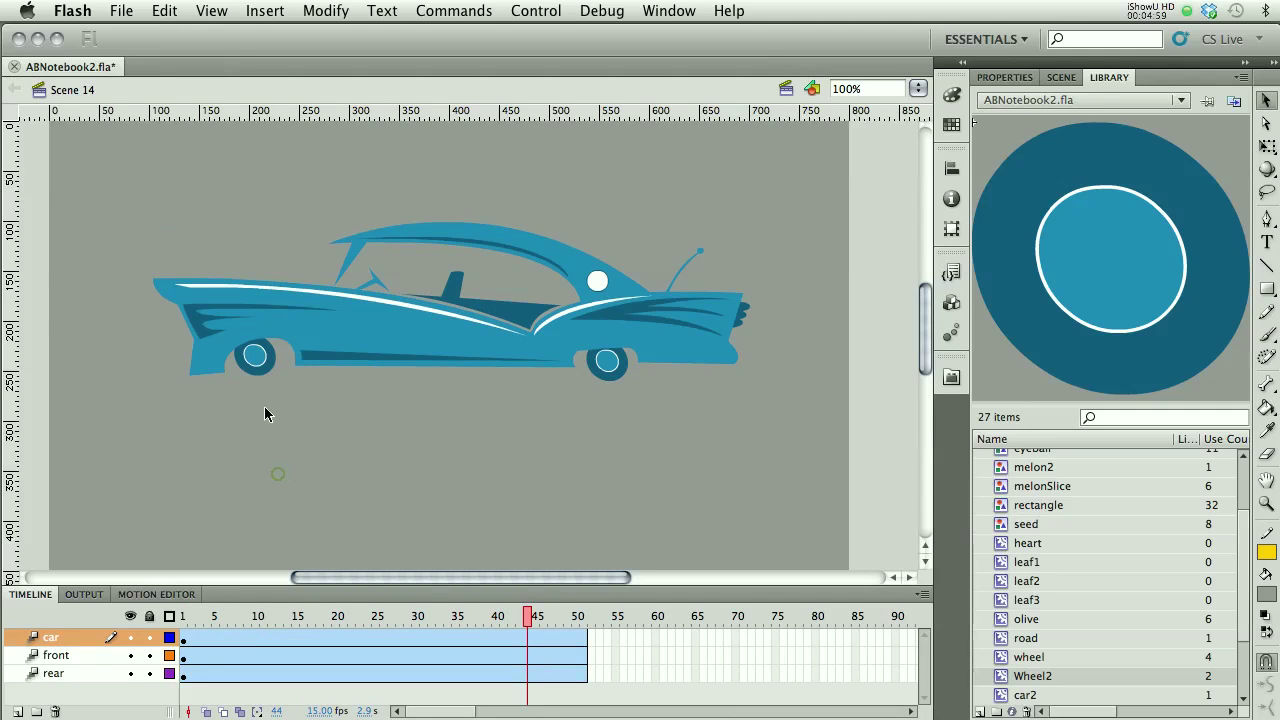
left_click(186, 621)
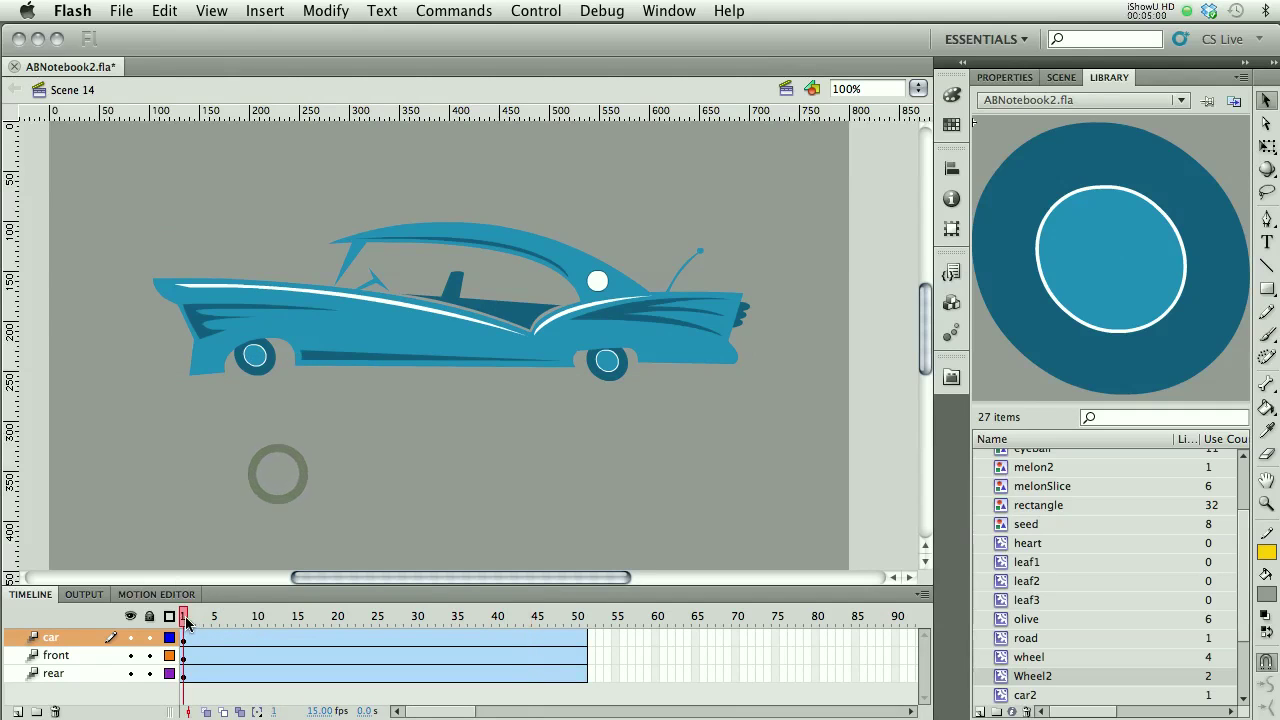
- Nudge the front wheel slightly right, then select both wheels together
left_click(254, 357)
key("Right")
key("Right")
key("Right")
key("Right")
key("Right")
key("Right")
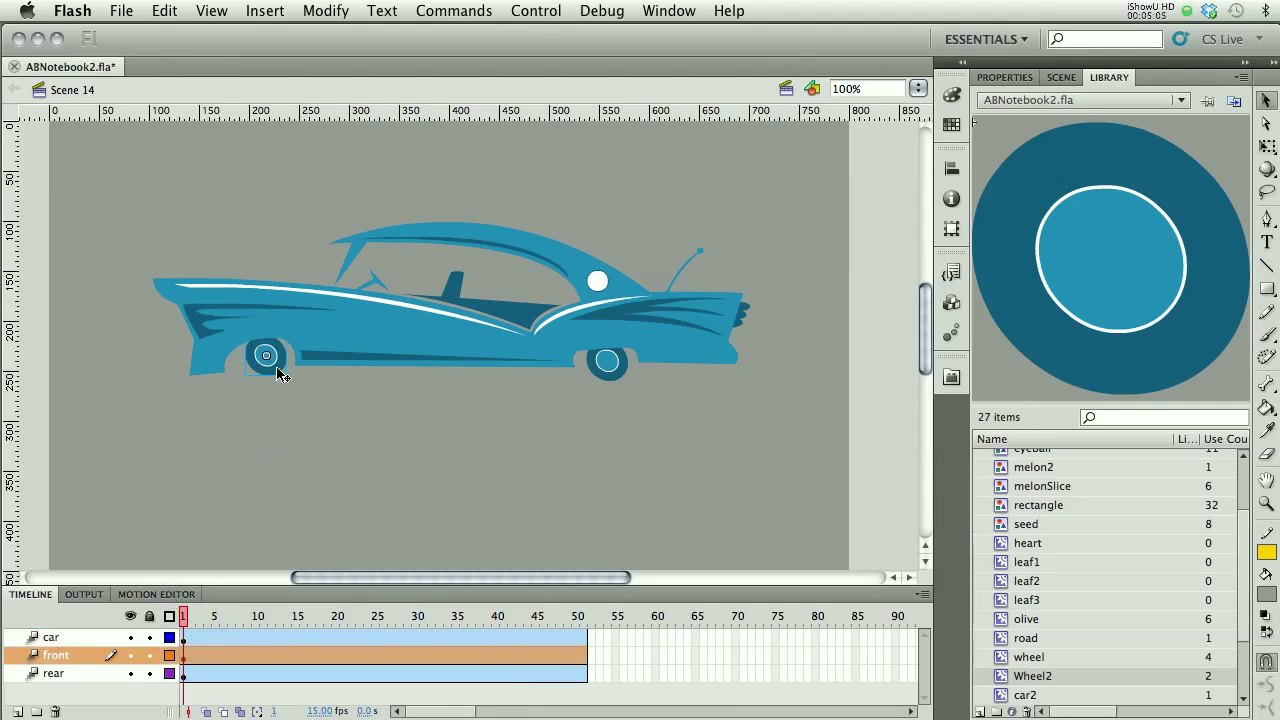
left_click(382, 430)
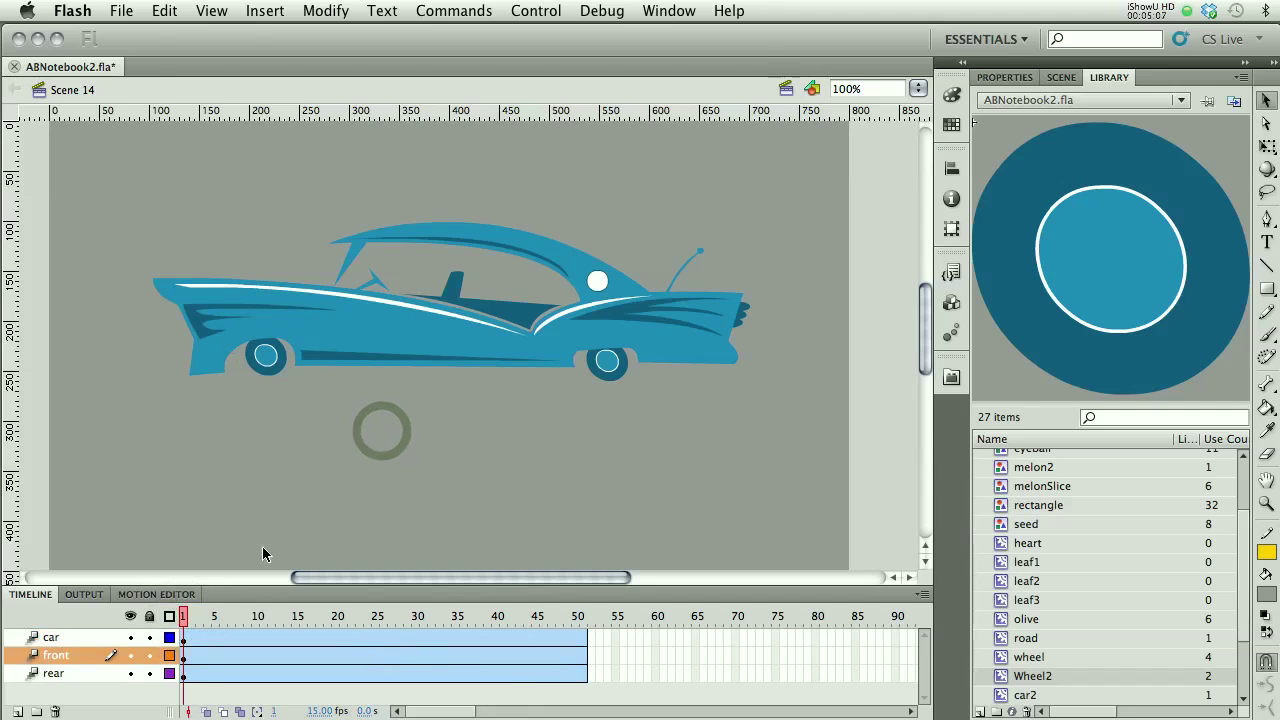
left_click(270, 359)
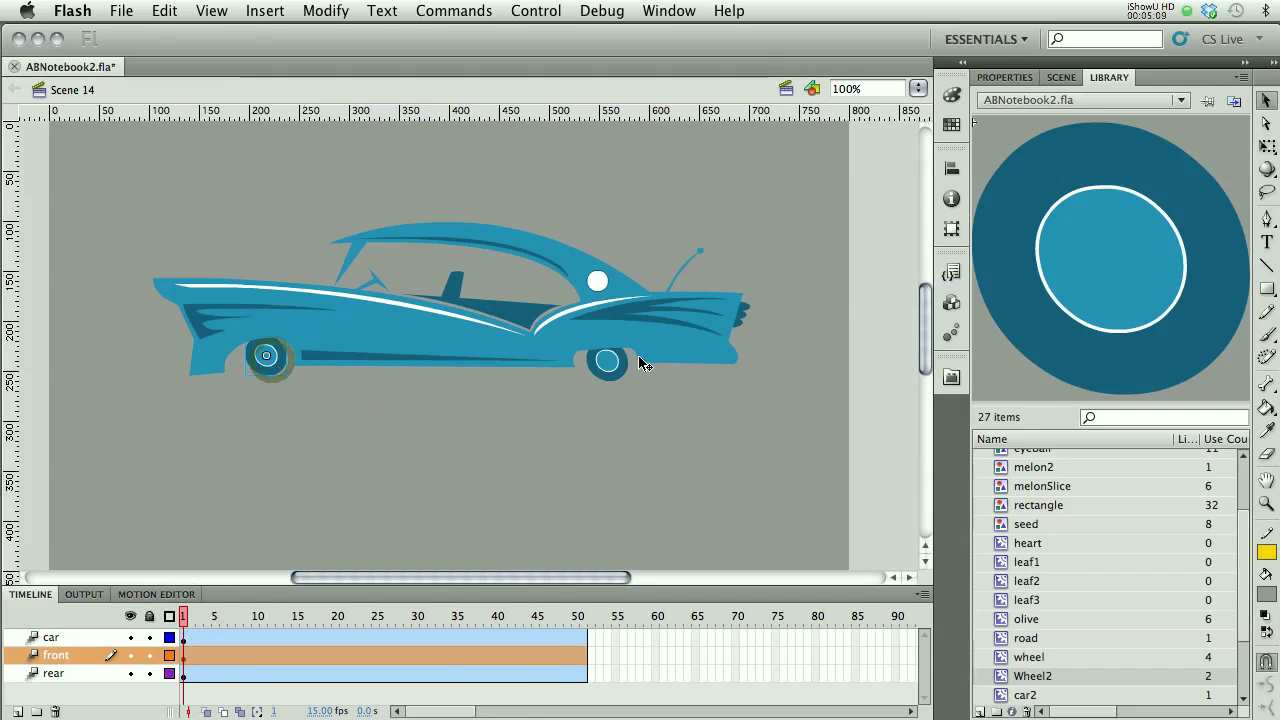
left_click(610, 363)
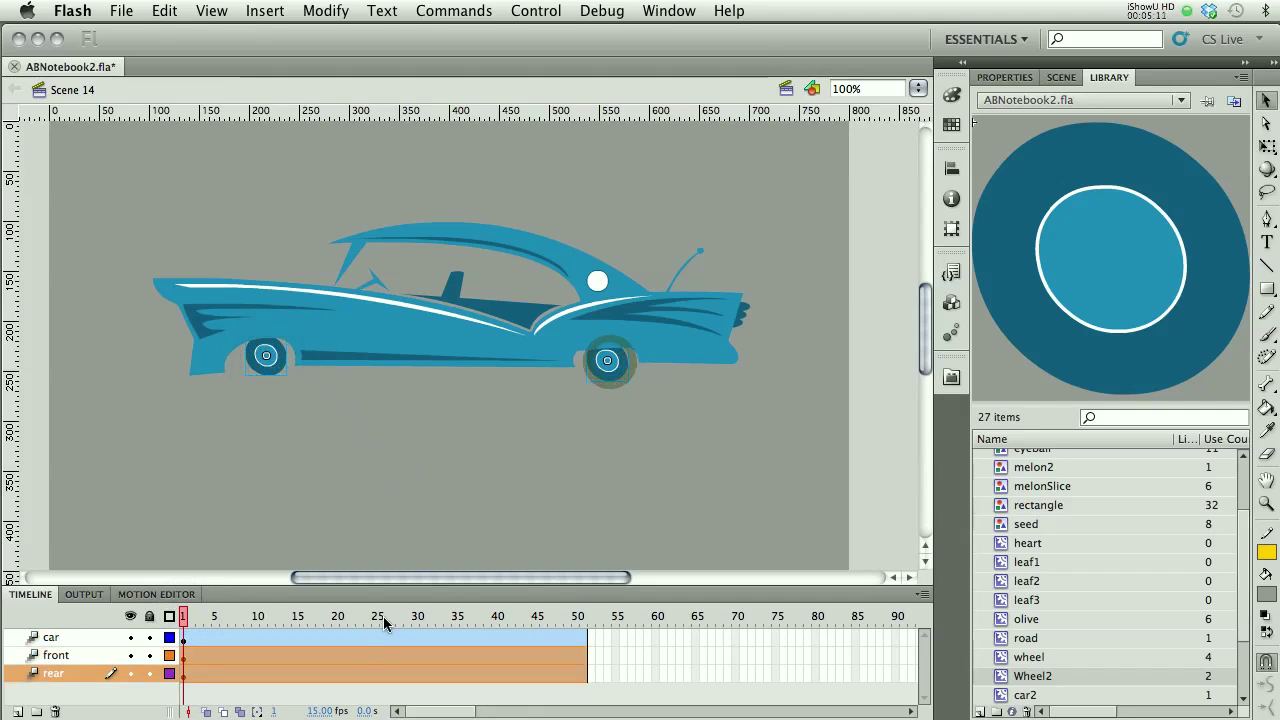
left_click(1004, 77)
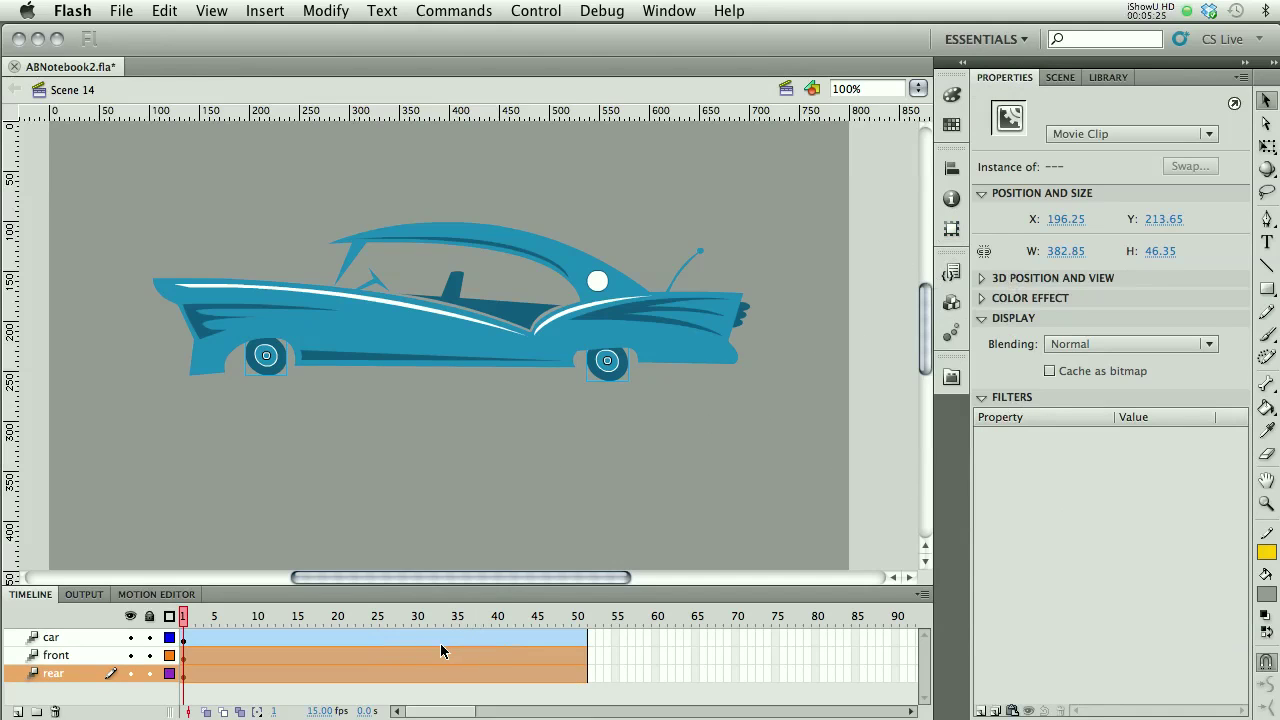
- Give the wheel tweens at frame 28 a Rotate count of 2, clockwise at first, and preview
left_click(401, 667)
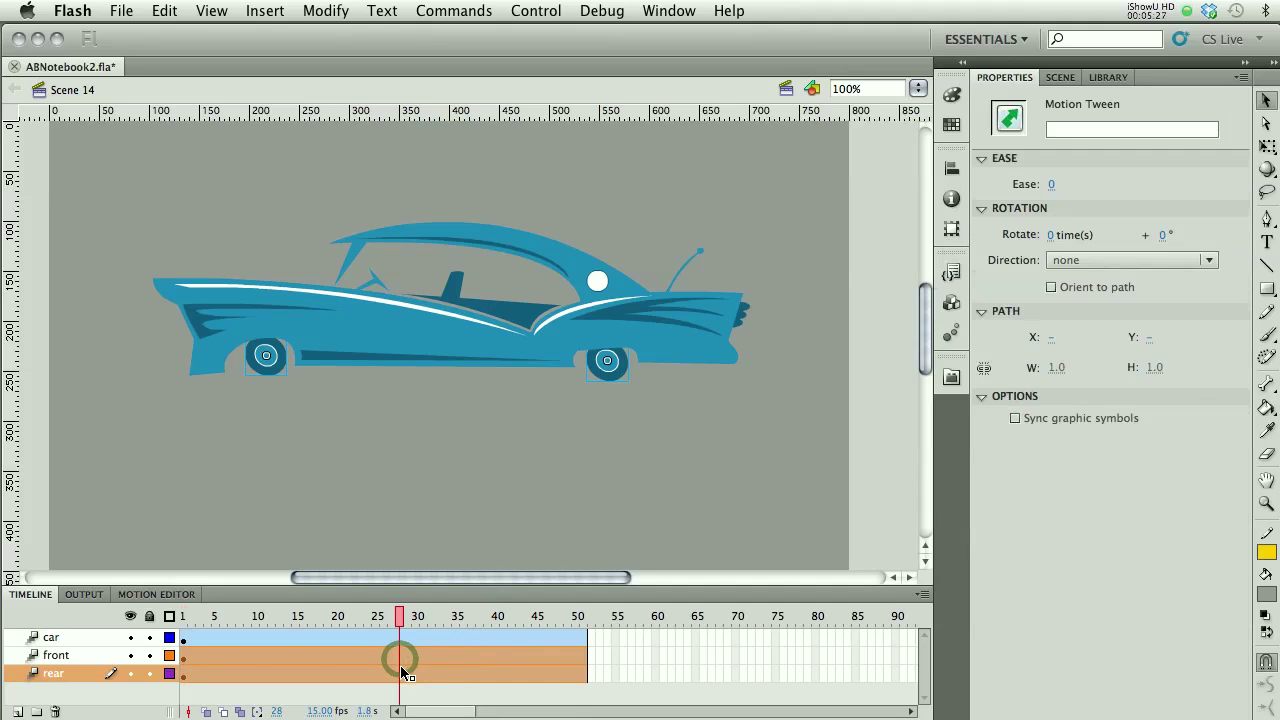
left_click(1050, 236)
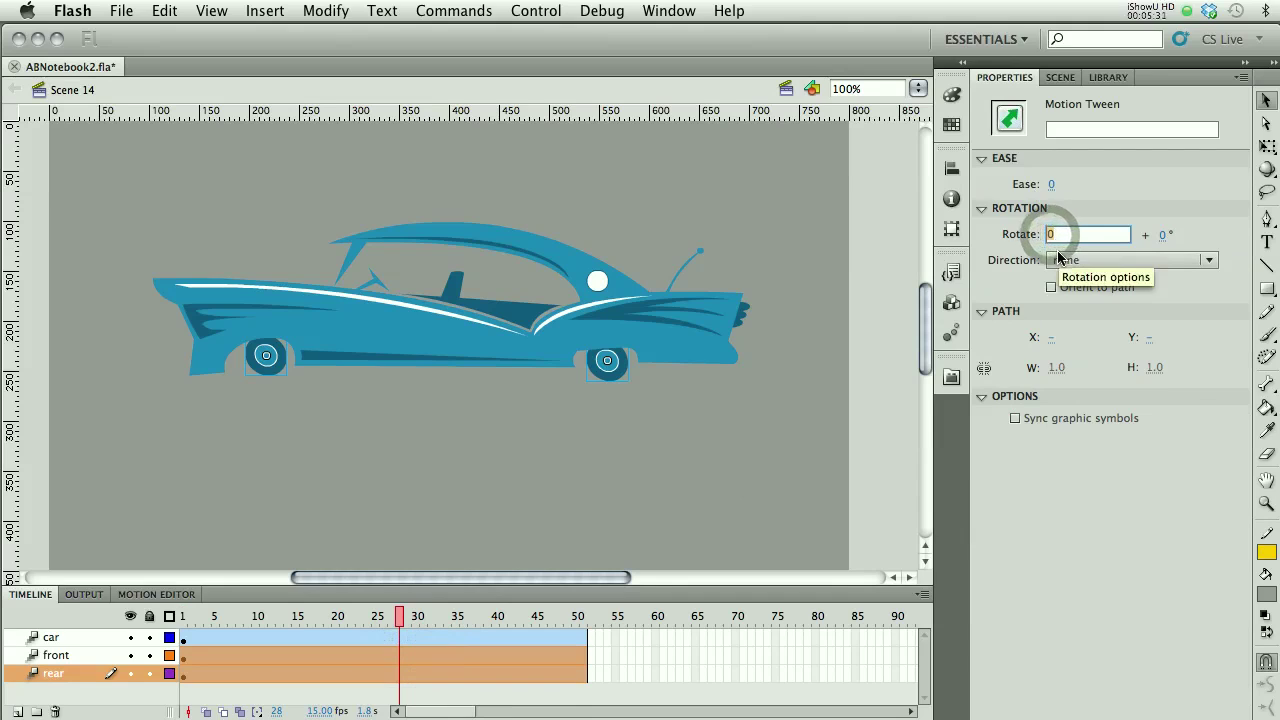
type("2")
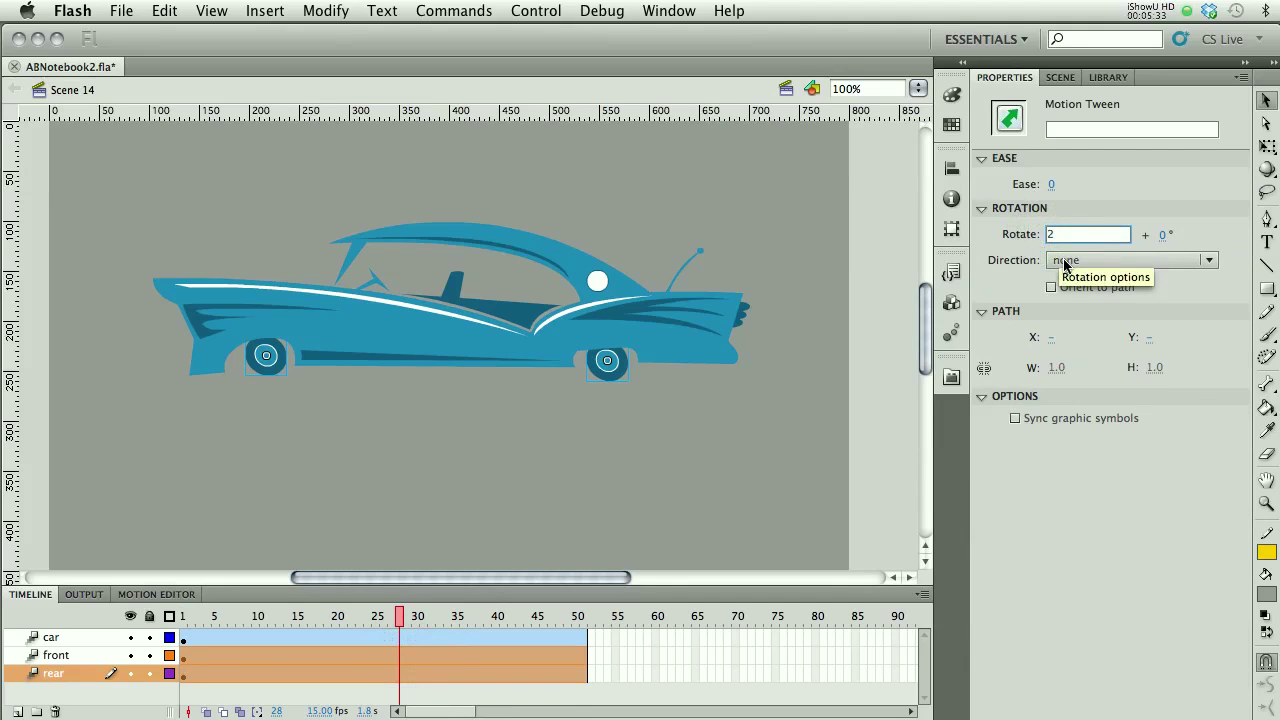
left_click(1068, 262)
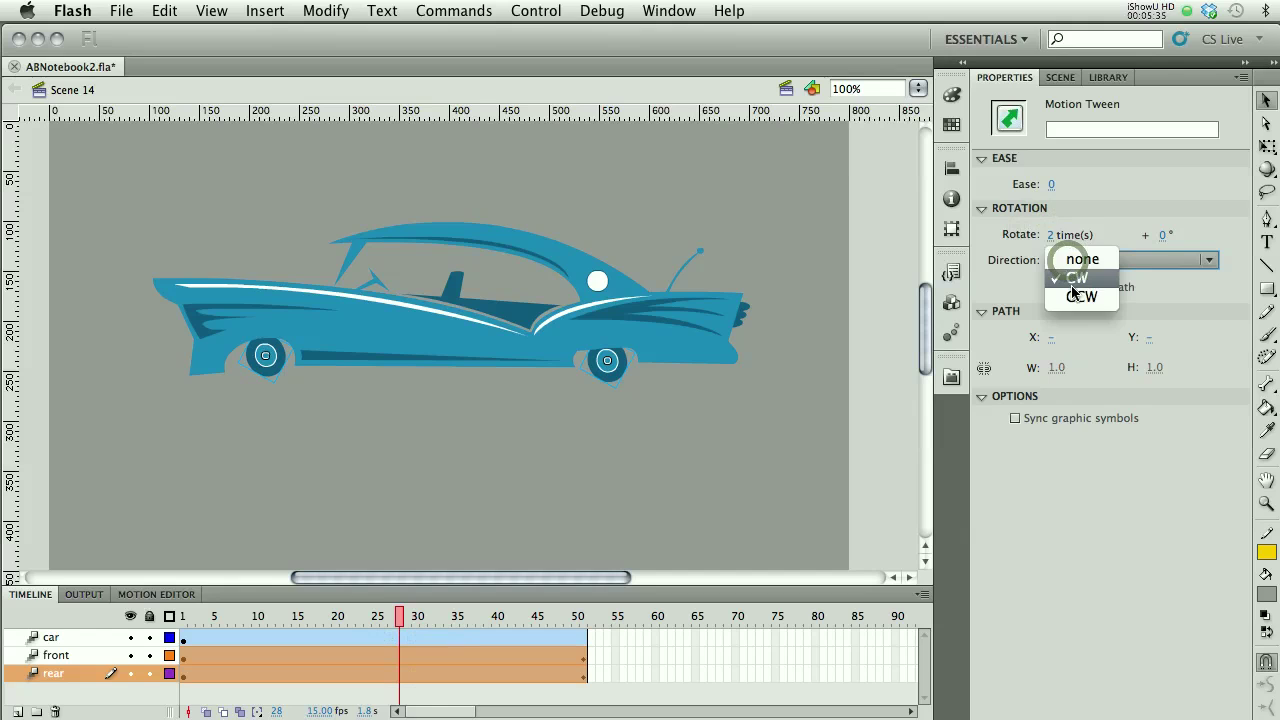
left_click(1075, 280)
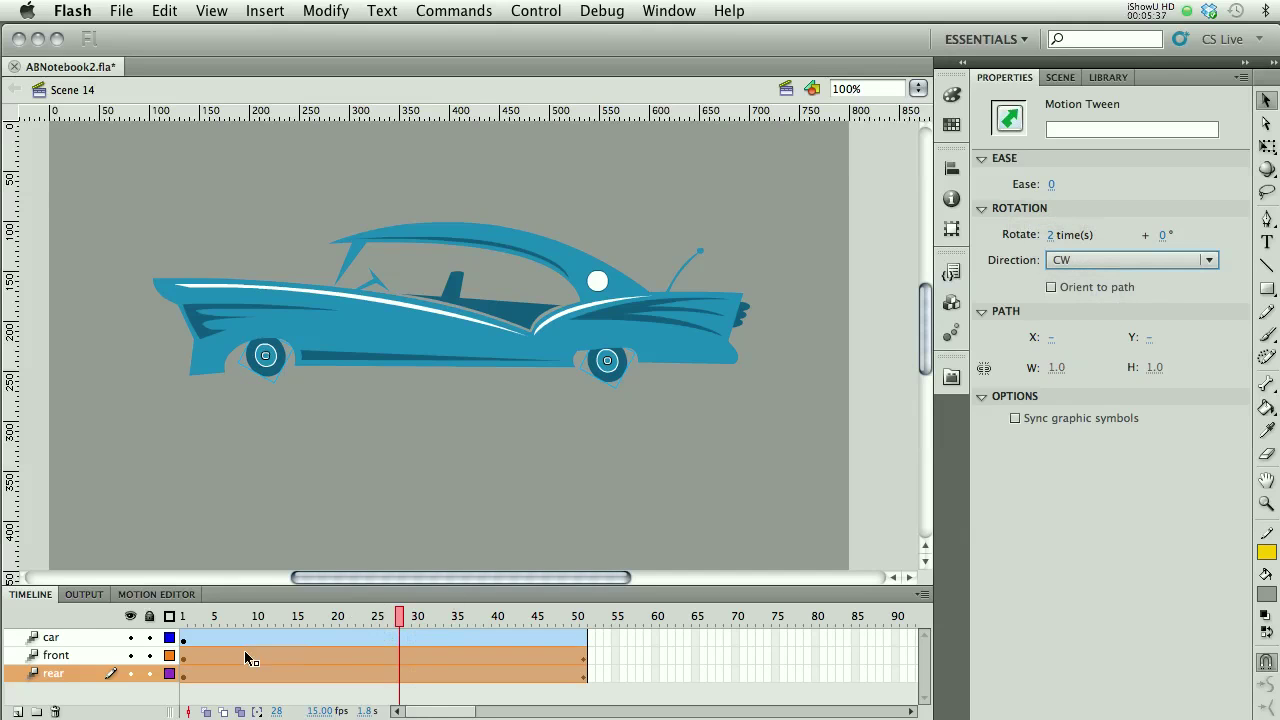
left_click_drag(180, 622, 2, 620)
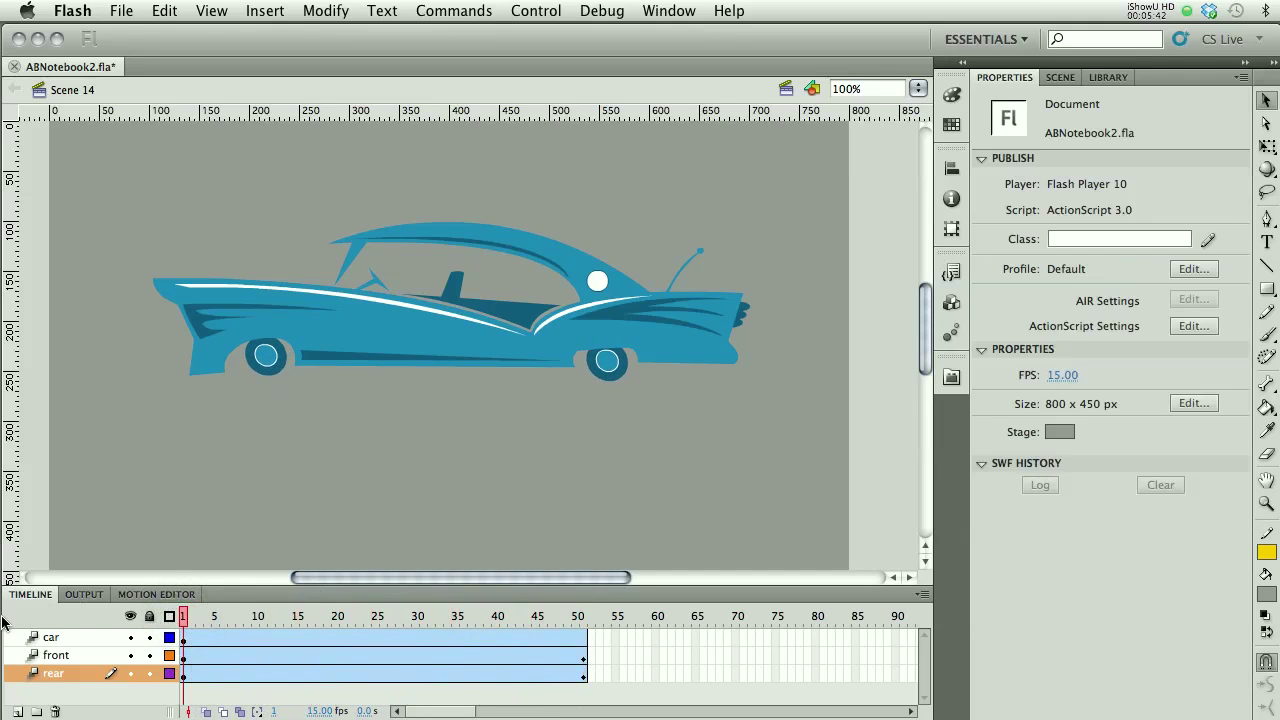
- Switch the front and rear wheel tweens to CCW rotation and preview from the start
left_click(302, 659)
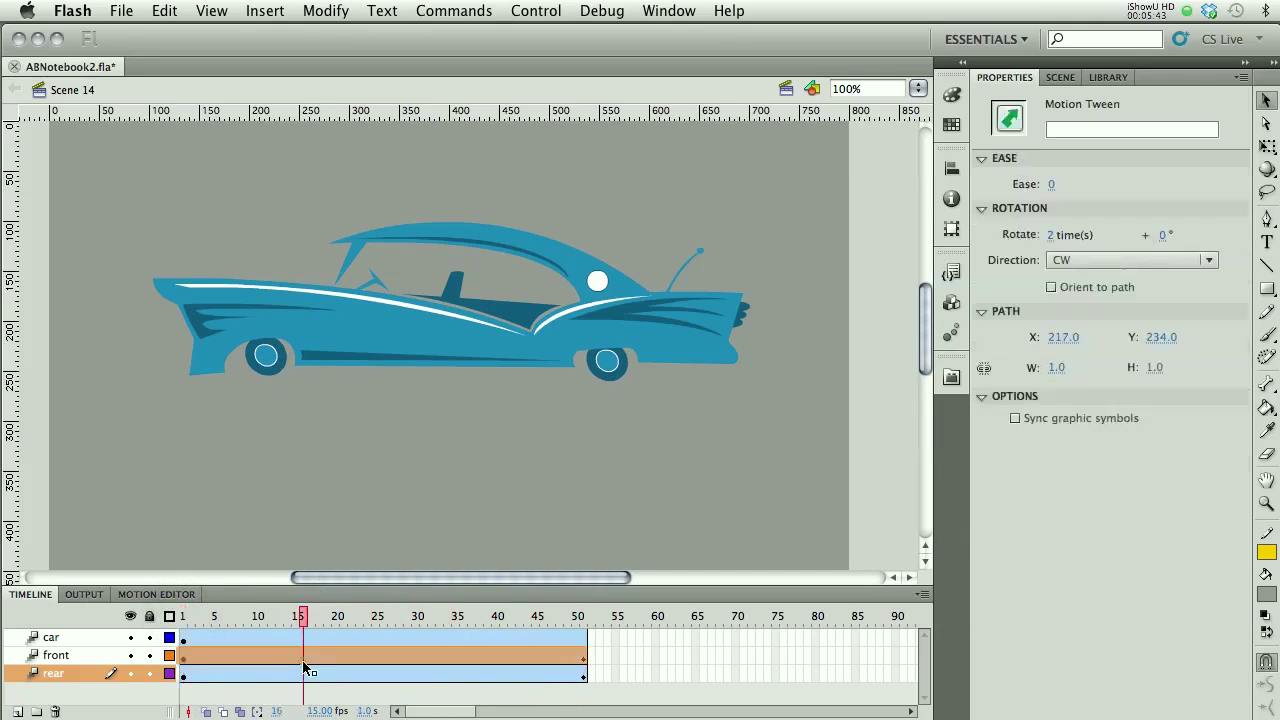
left_click(1178, 262)
left_click(1080, 295)
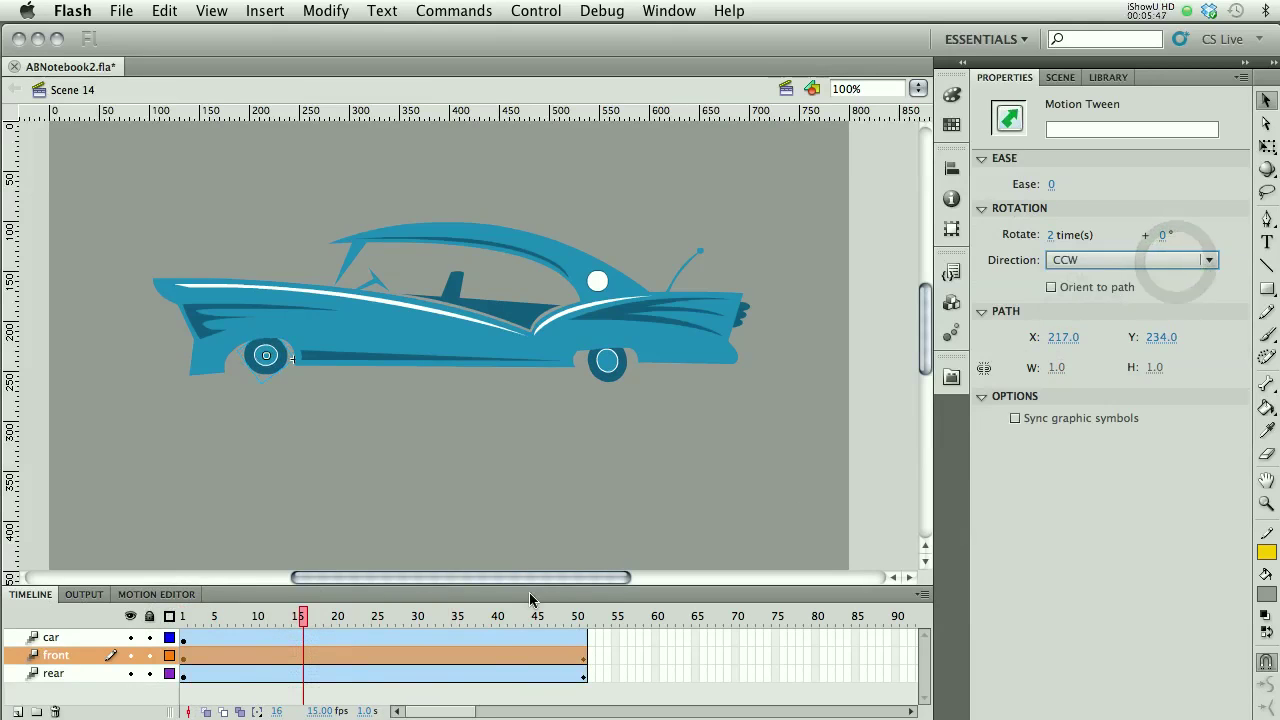
left_click(486, 675)
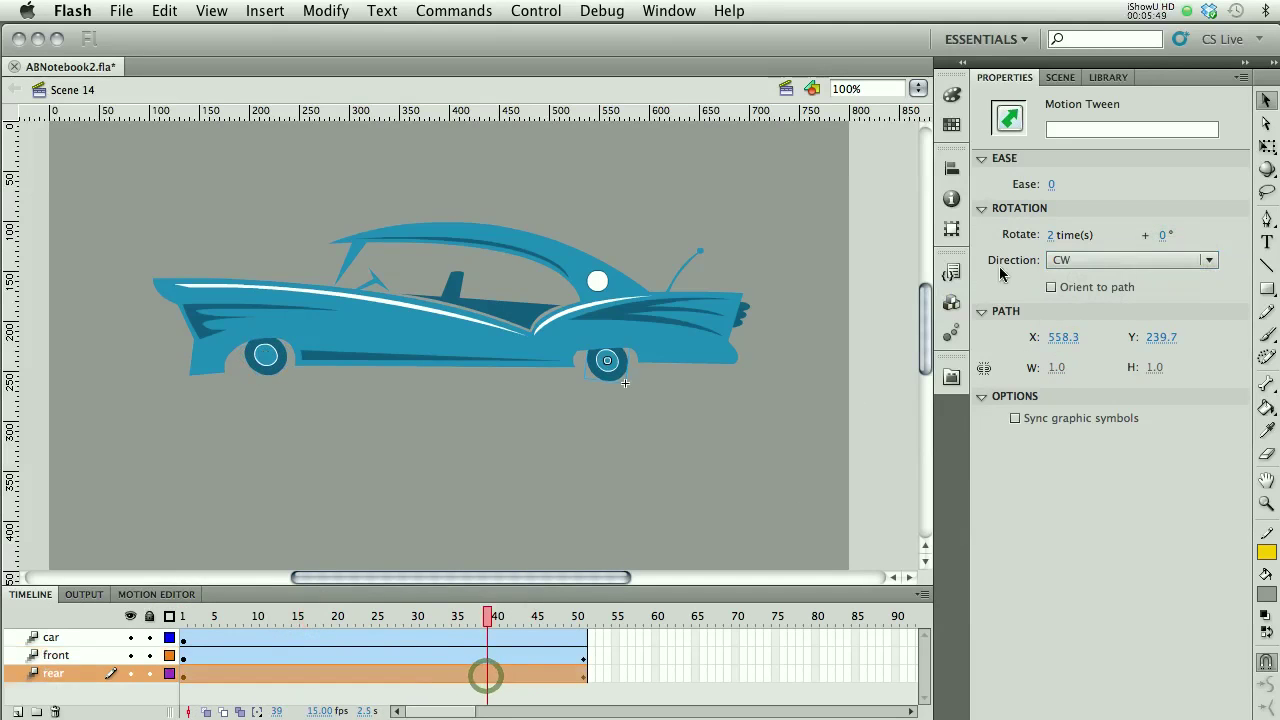
left_click(1076, 260)
left_click(1080, 297)
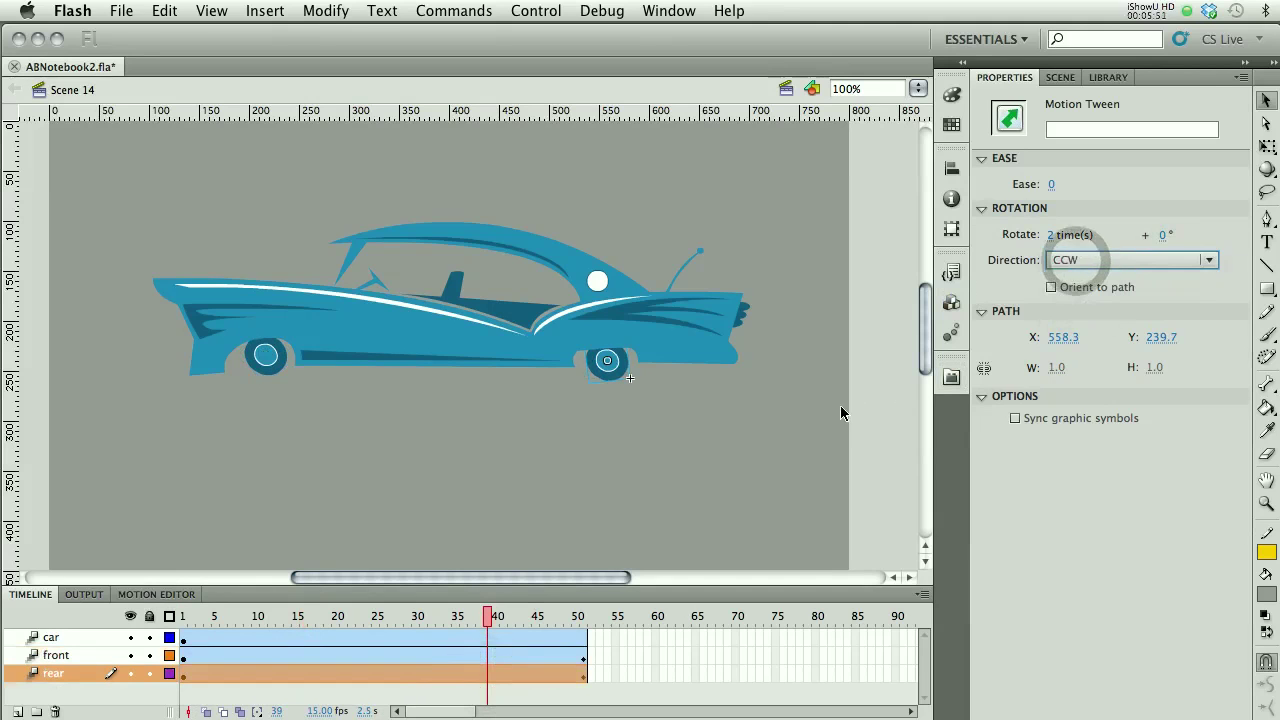
left_click(734, 457)
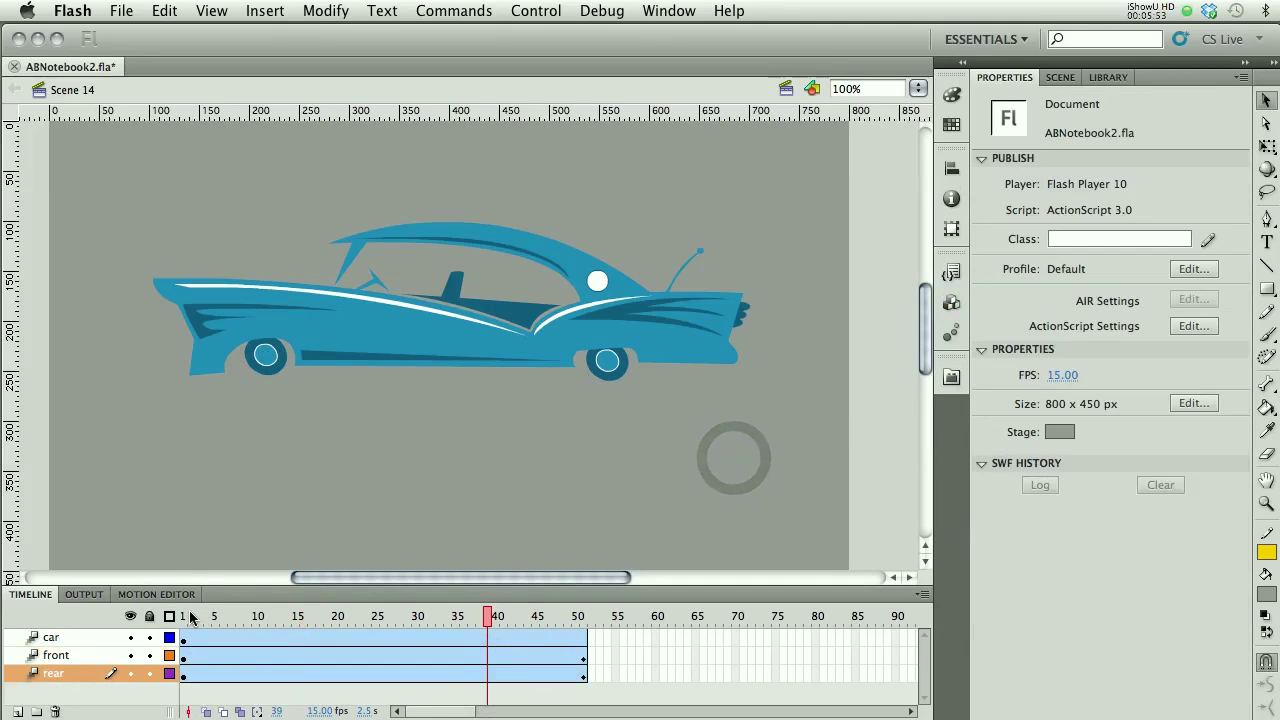
left_click_drag(184, 614, 584, 620)
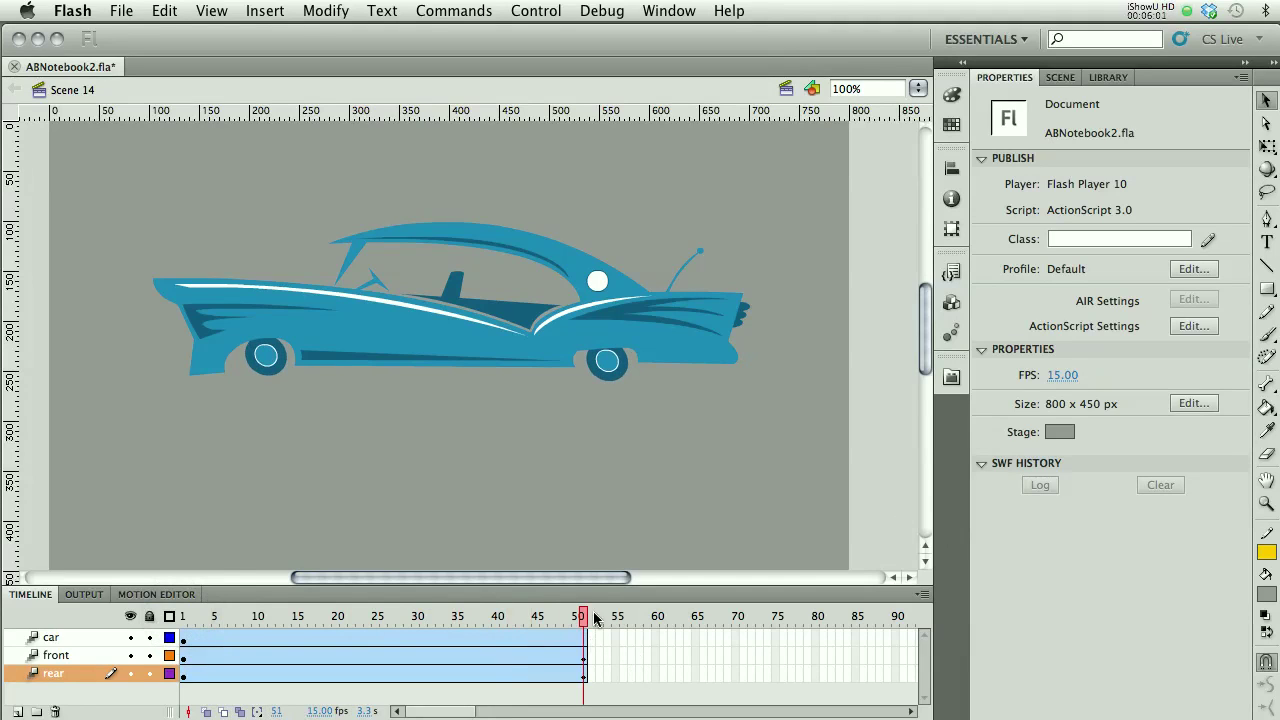
- Raise the car body 4 px at frame 3 to begin the bounce
left_click(427, 345)
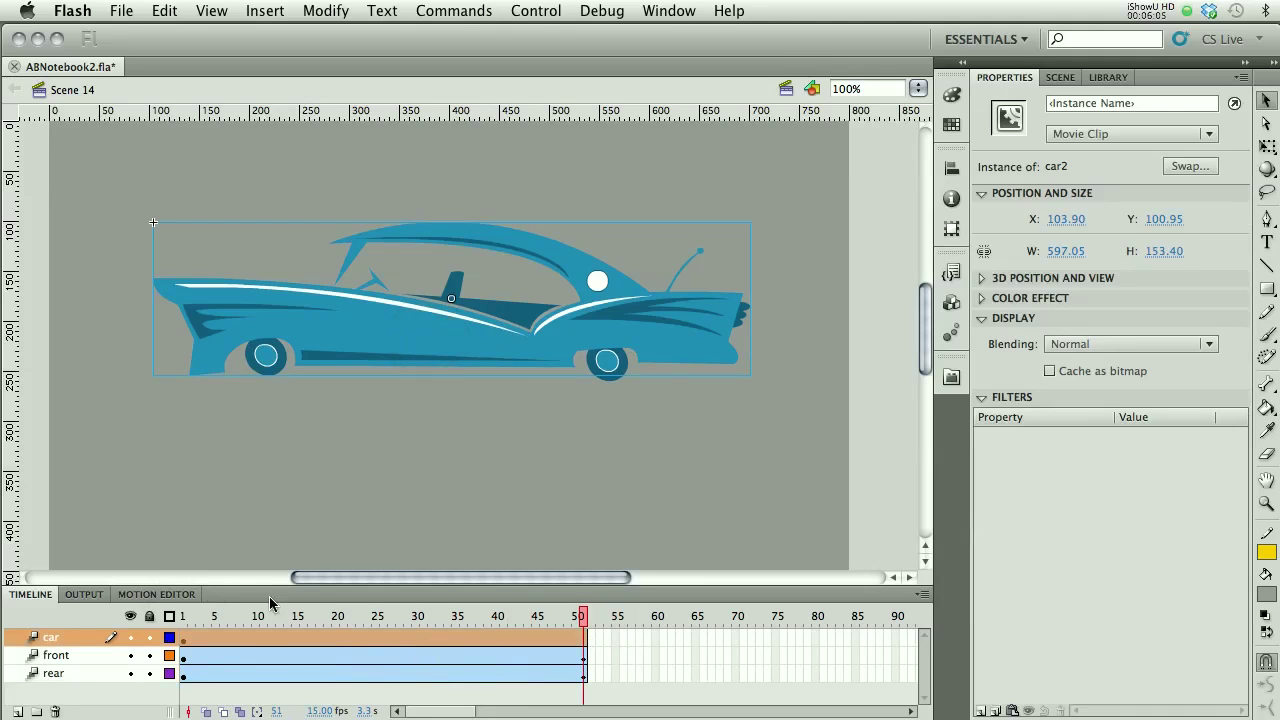
left_click(203, 643)
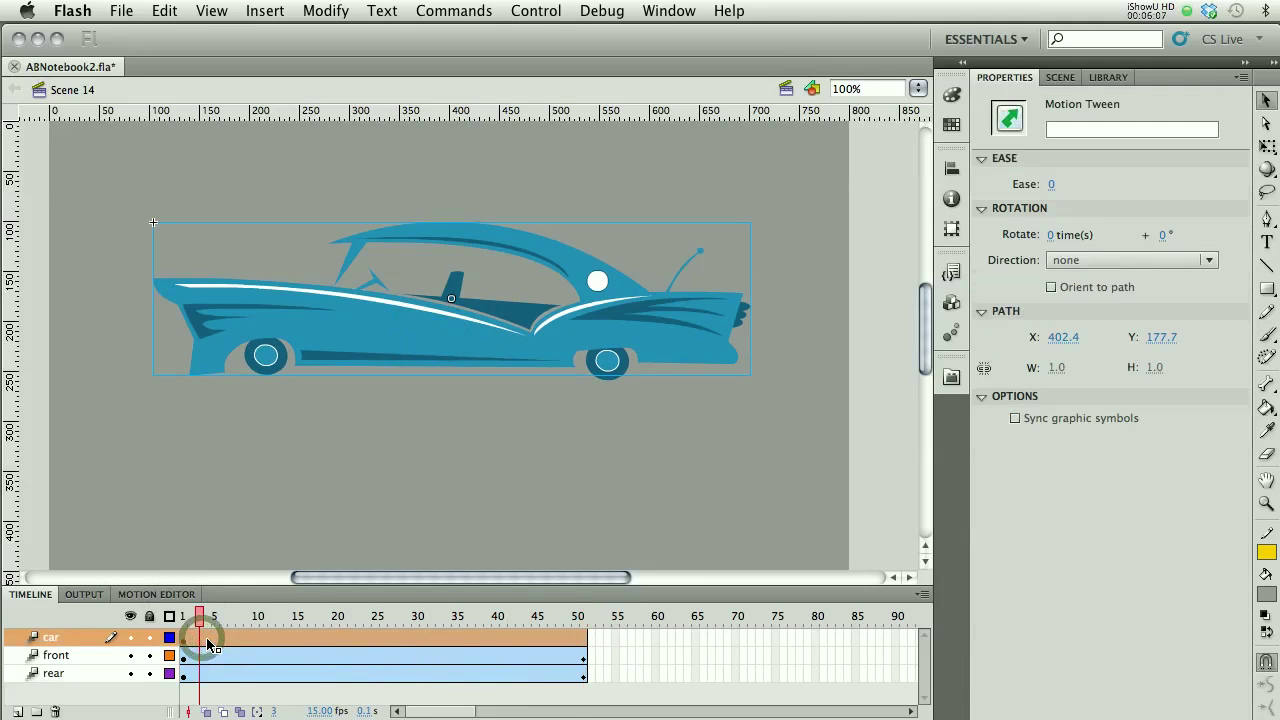
right_click(340, 348)
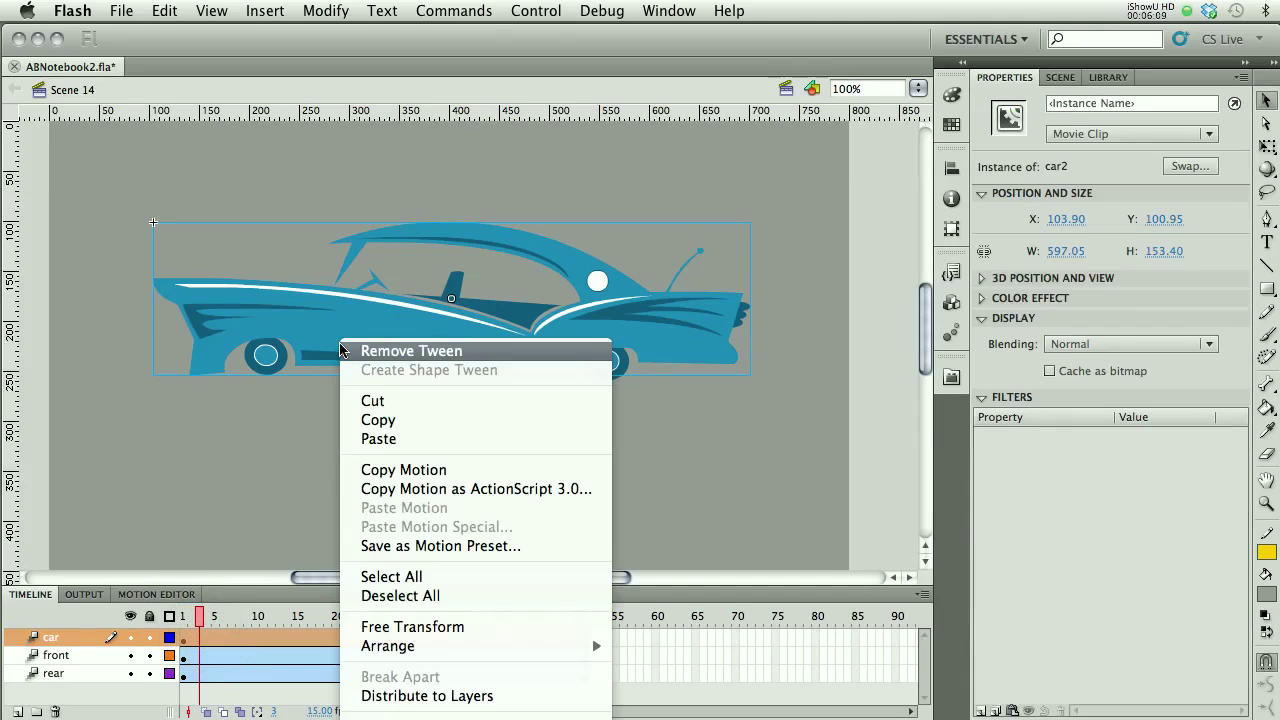
left_click(194, 507)
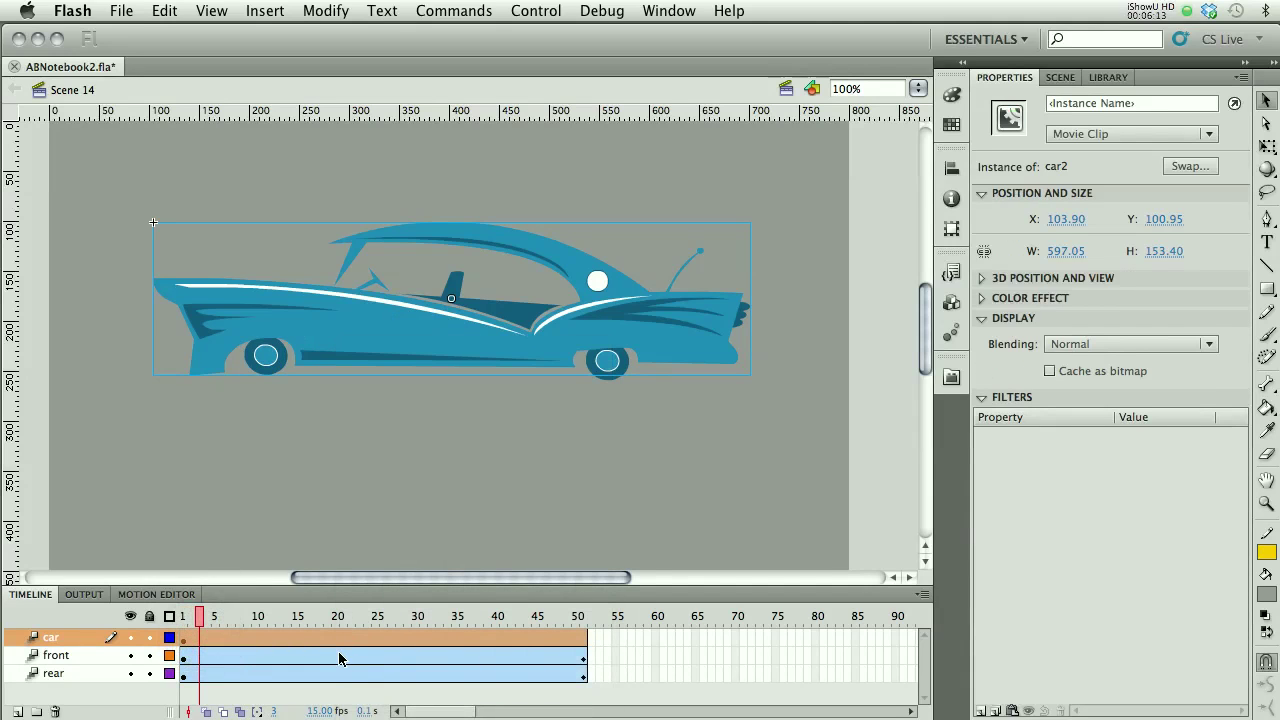
key("Up")
key("Up")
key("Up")
key("Up")
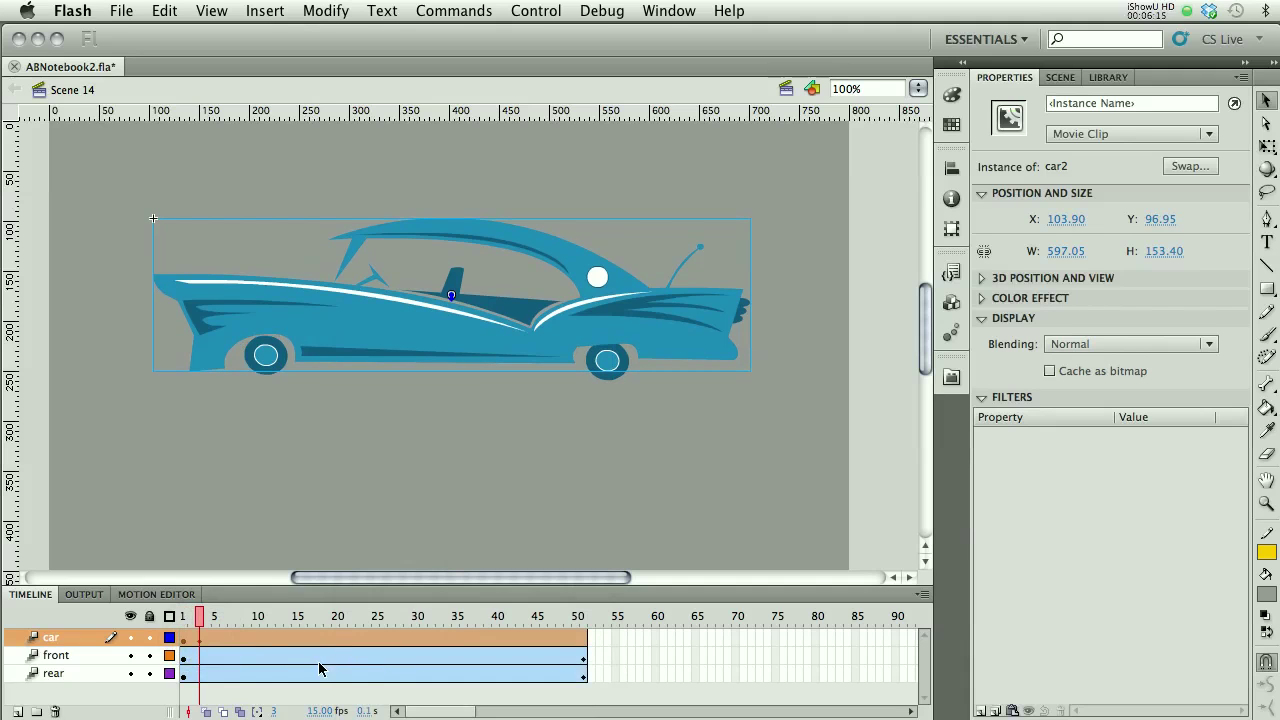
- Add car bounce poses at frames 7, 11, 14, 16, 17, 19, 21 and 24
left_click(229, 641)
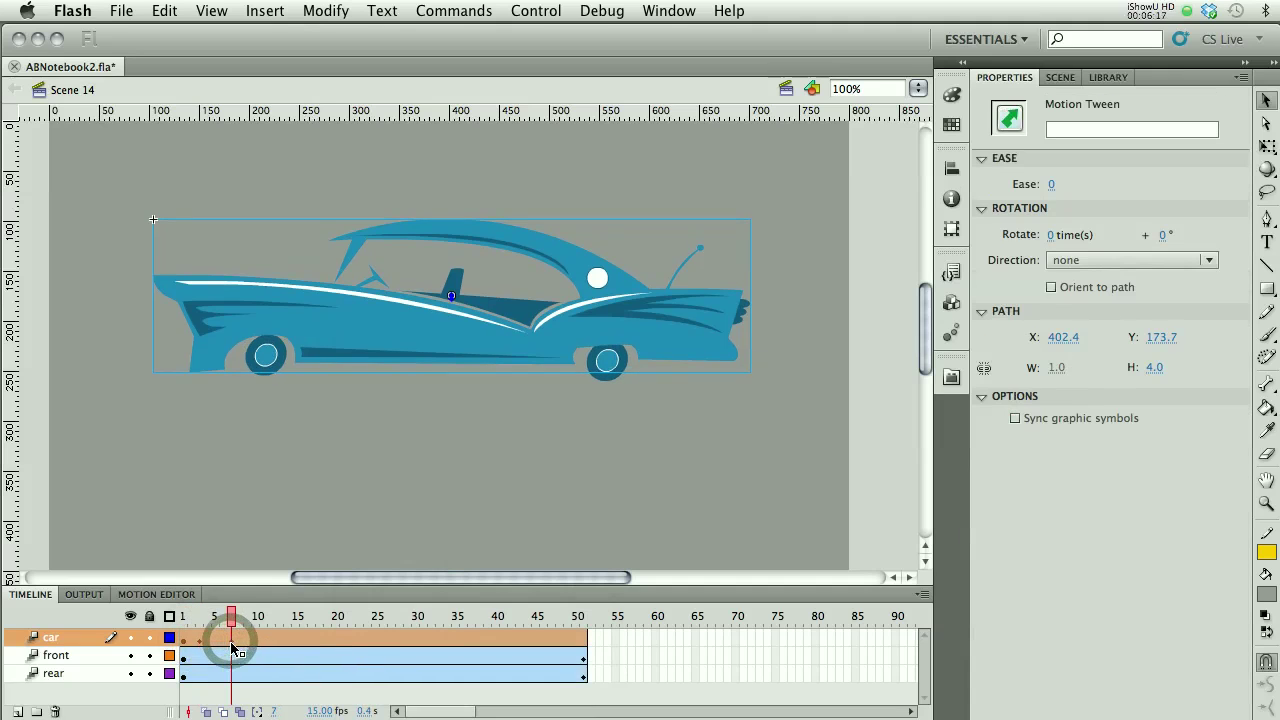
left_click(262, 640)
left_click(288, 640)
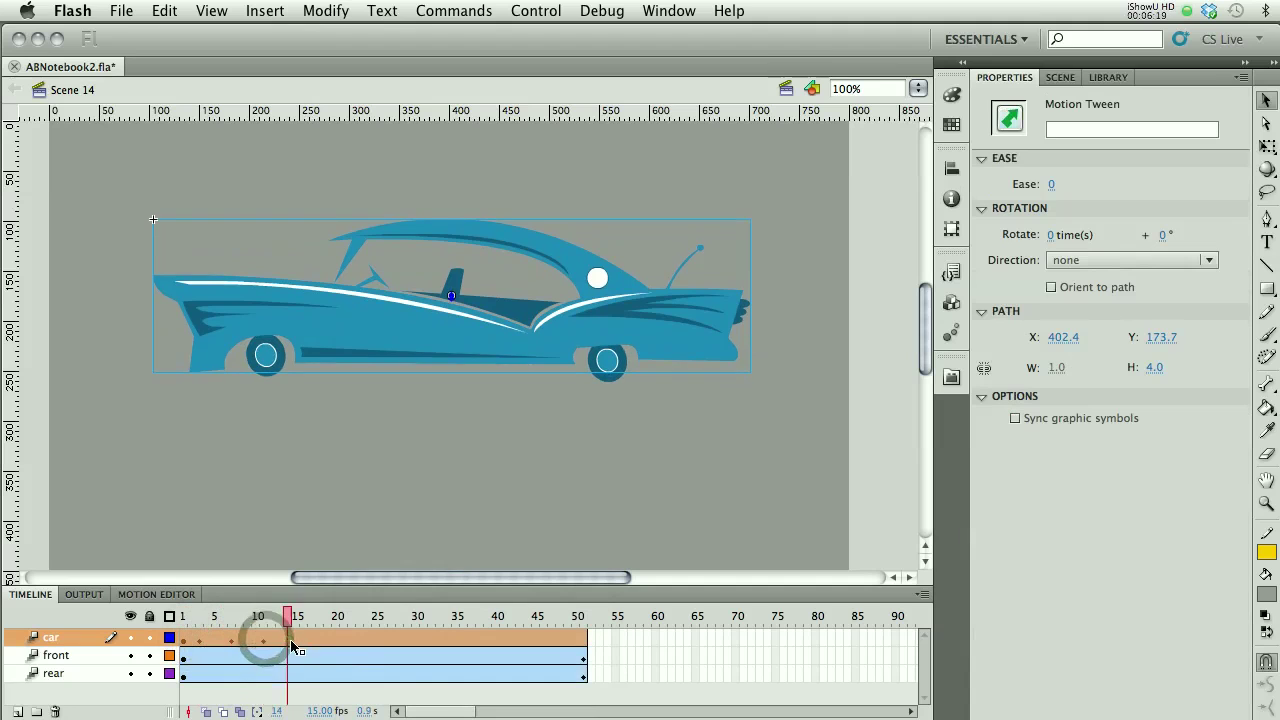
left_click(306, 640)
left_click(312, 640)
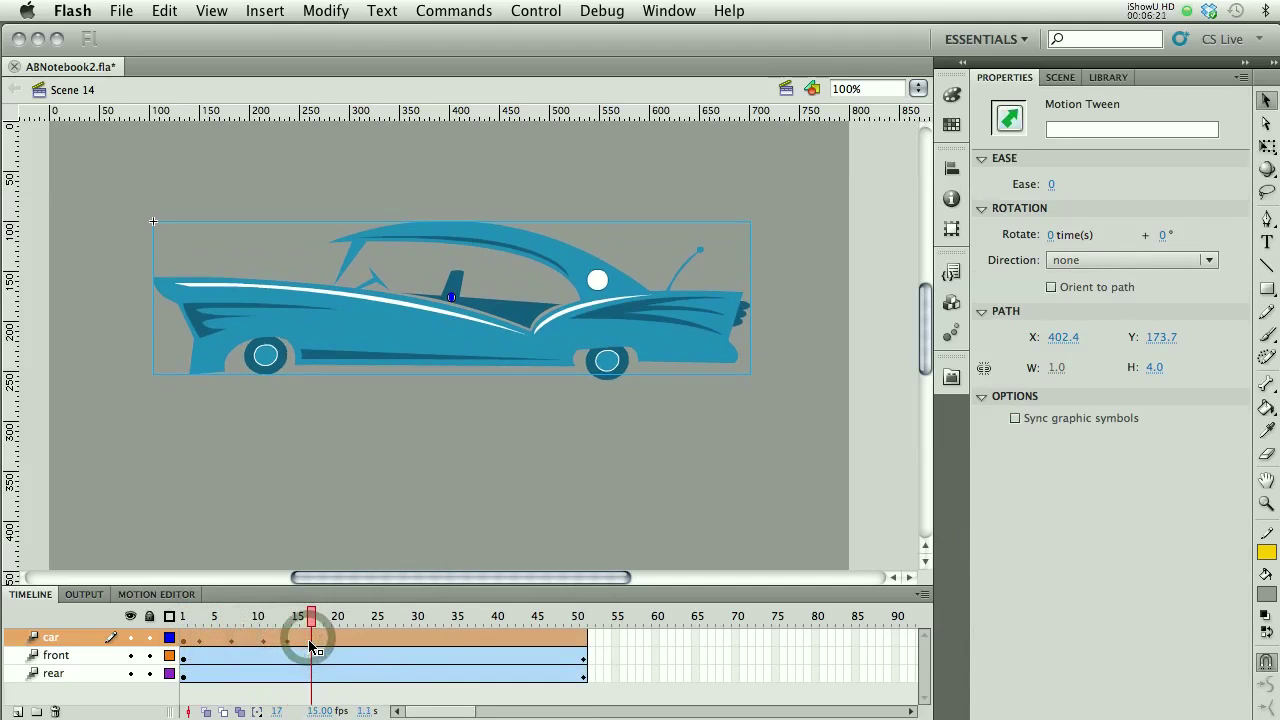
left_click(322, 641)
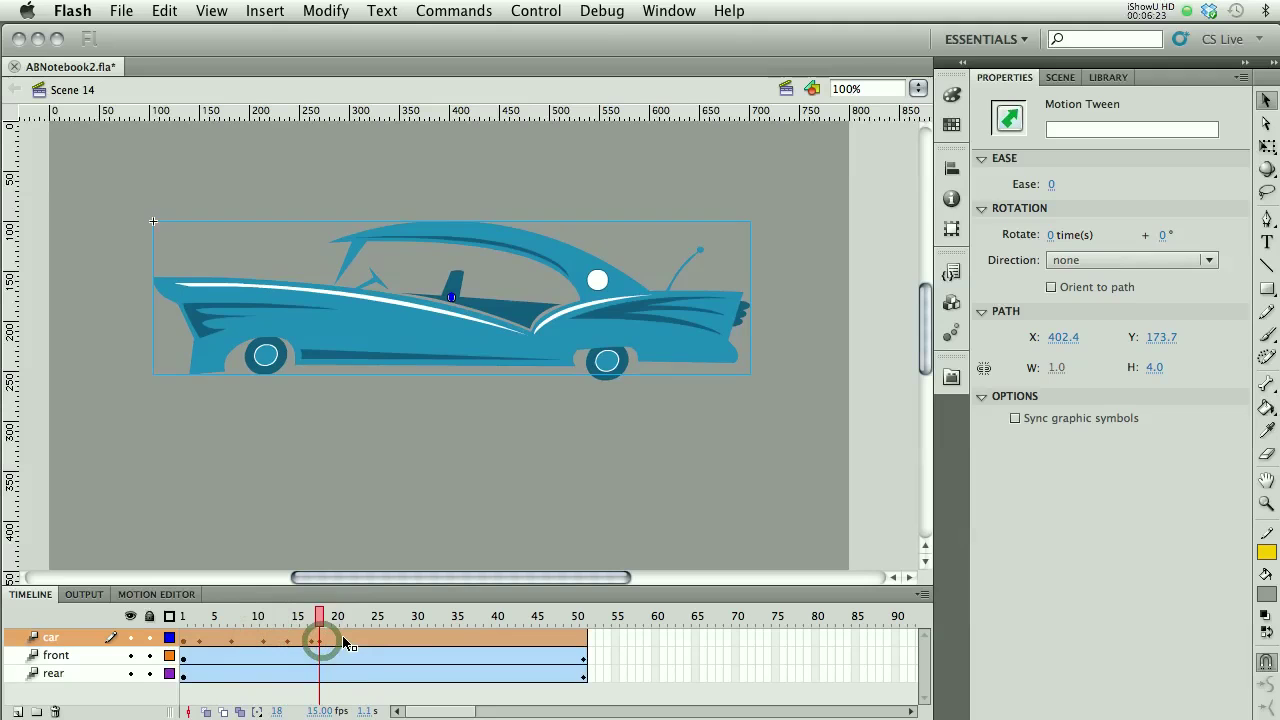
left_click(345, 641)
left_click(352, 641)
left_click(367, 641)
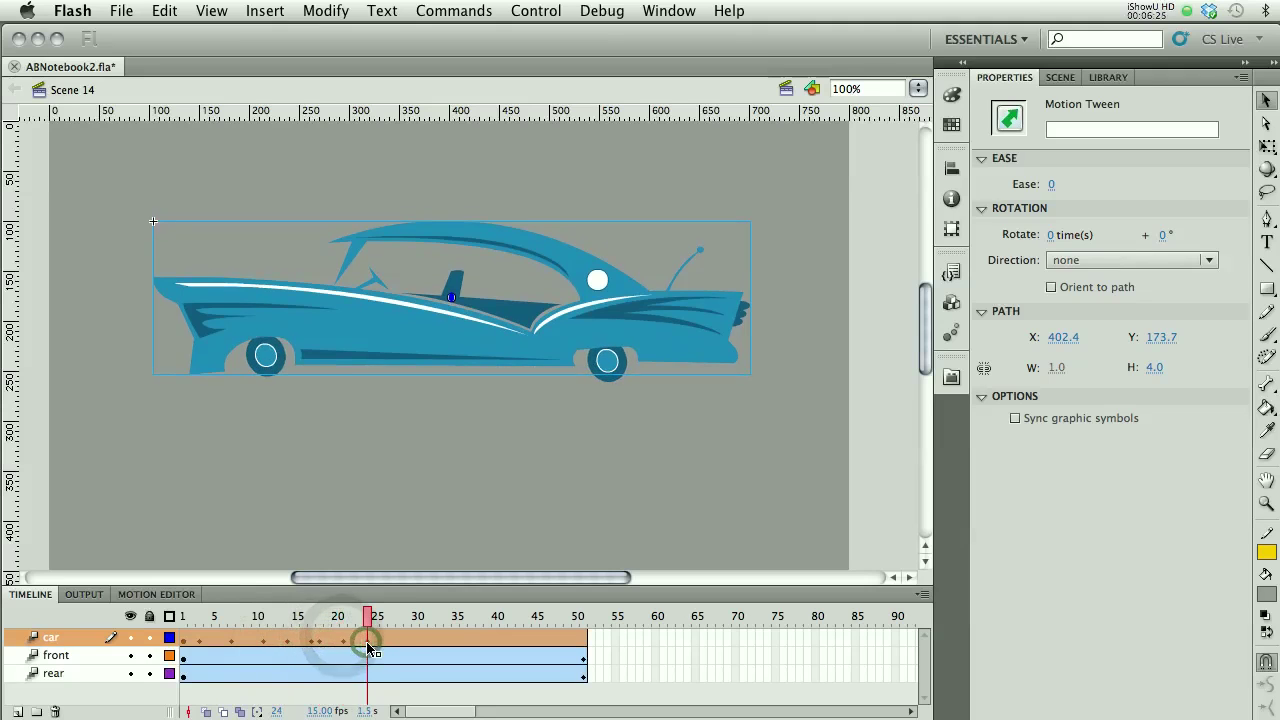
- Continue bounce poses at frames 27, 31, 34, 37, 41, 45, 48 and 50, then return to frame 1
left_click(391, 641)
left_click(422, 641)
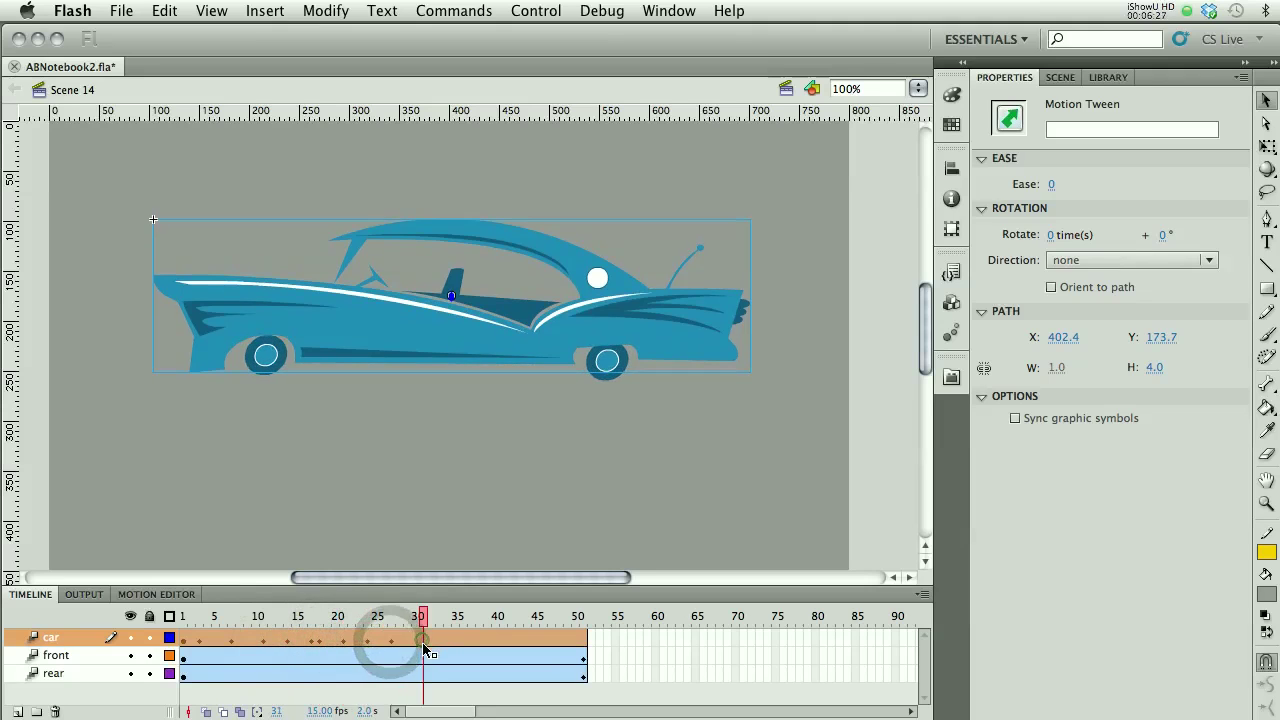
left_click(450, 641)
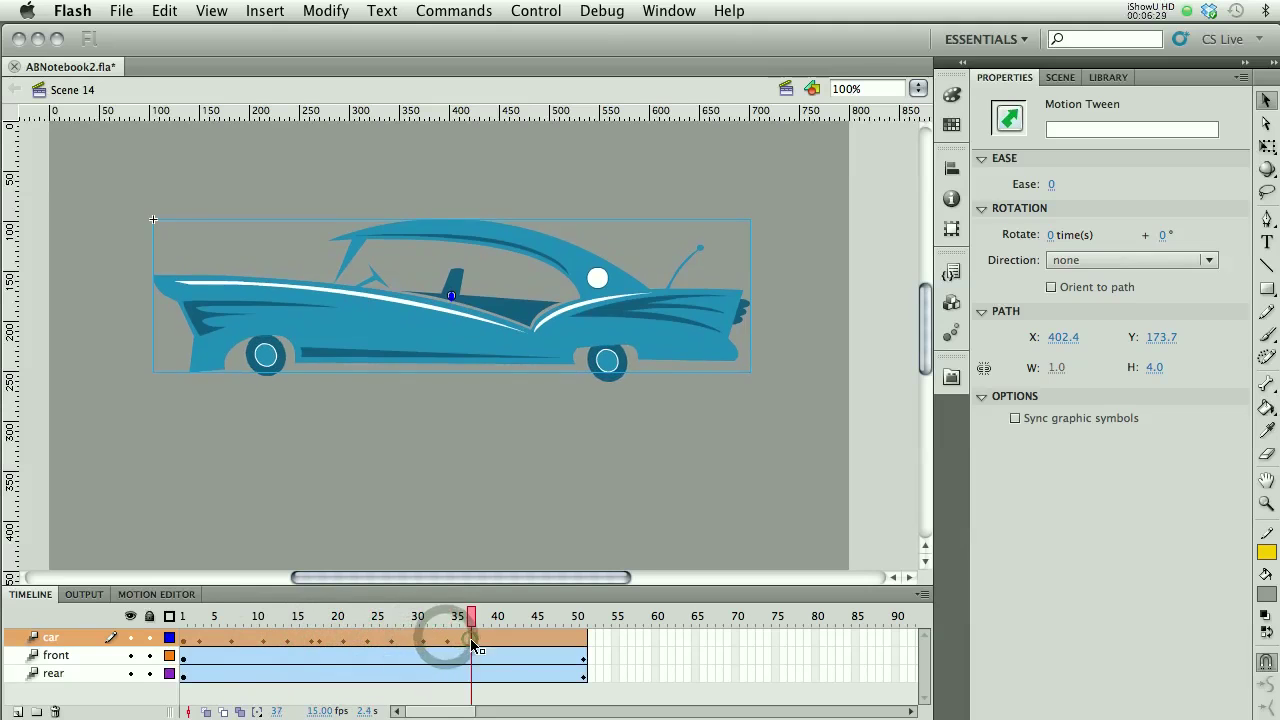
left_click(470, 641)
left_click(503, 641)
left_click(536, 641)
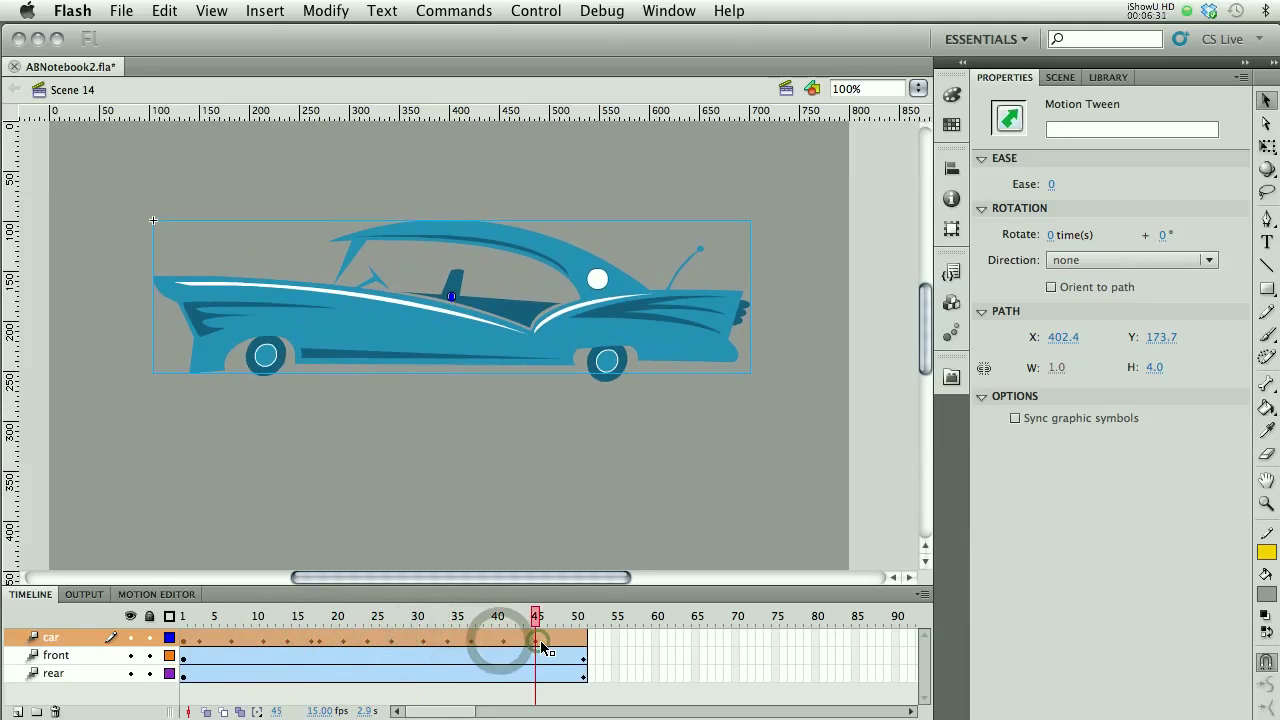
left_click(560, 643)
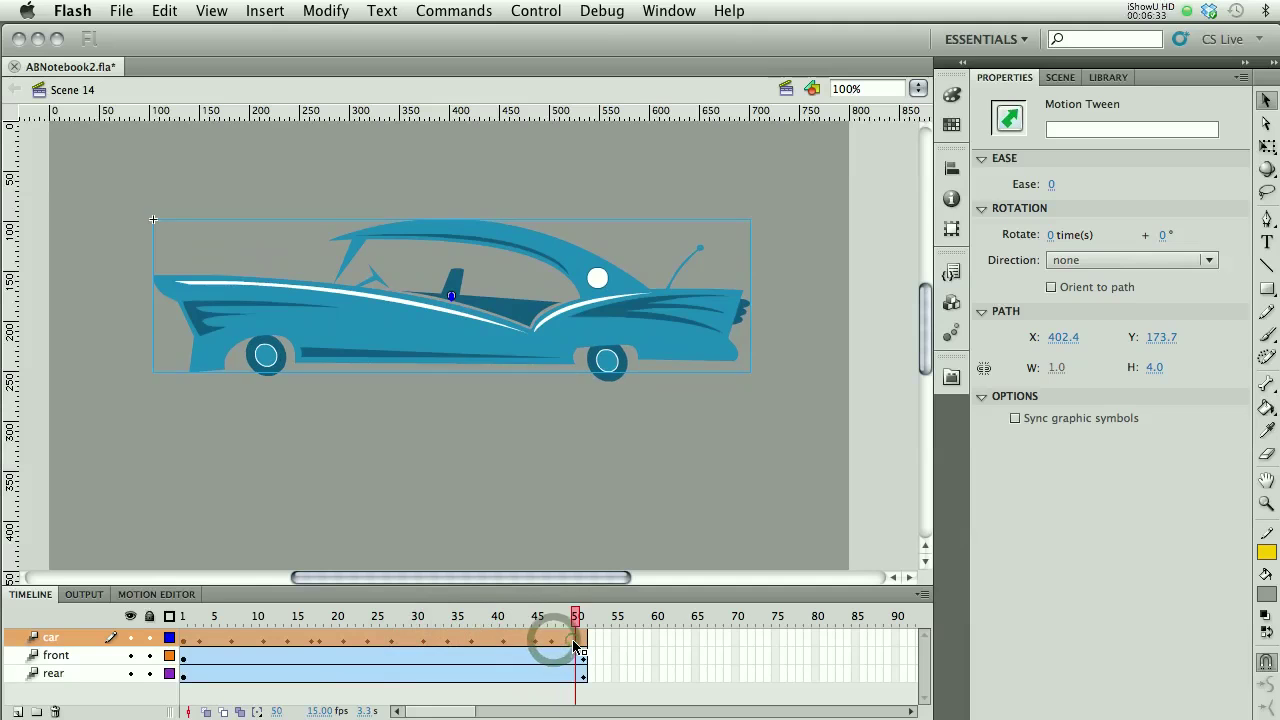
left_click(576, 643)
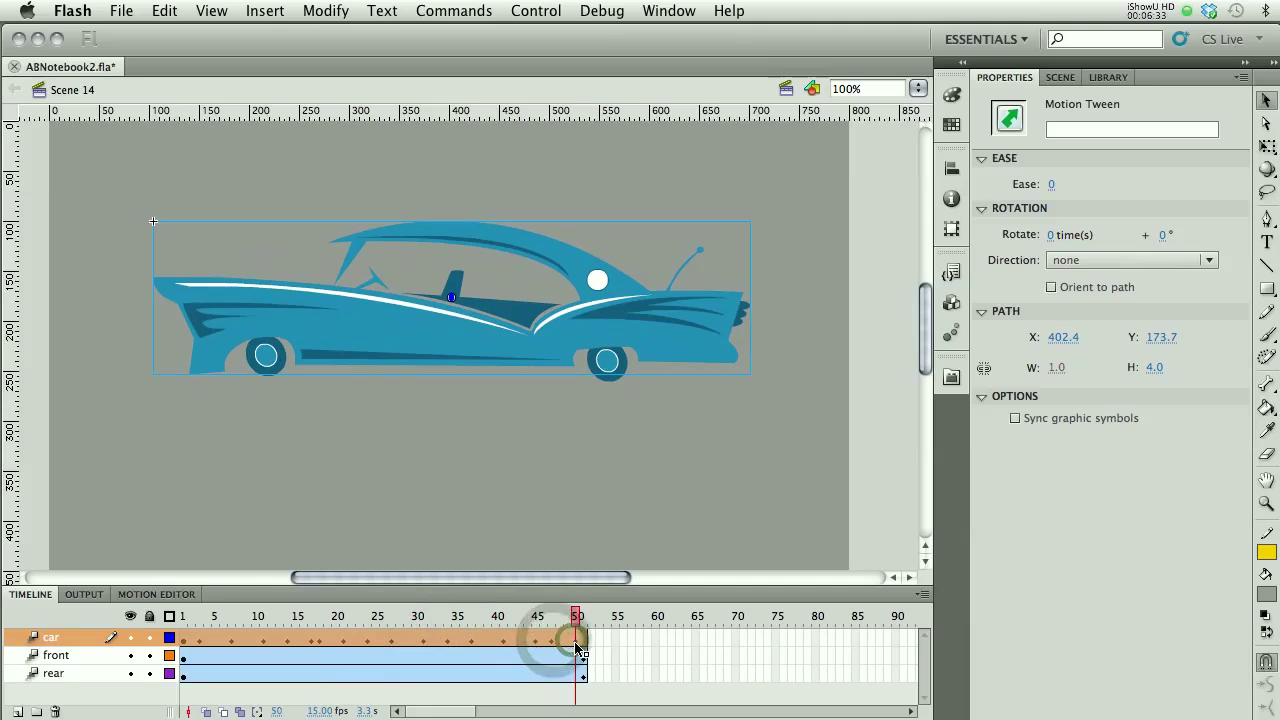
left_click(183, 615)
- Preview the bounce, then give the car body a 67% dark red Tint (Red 153)
key("Return")
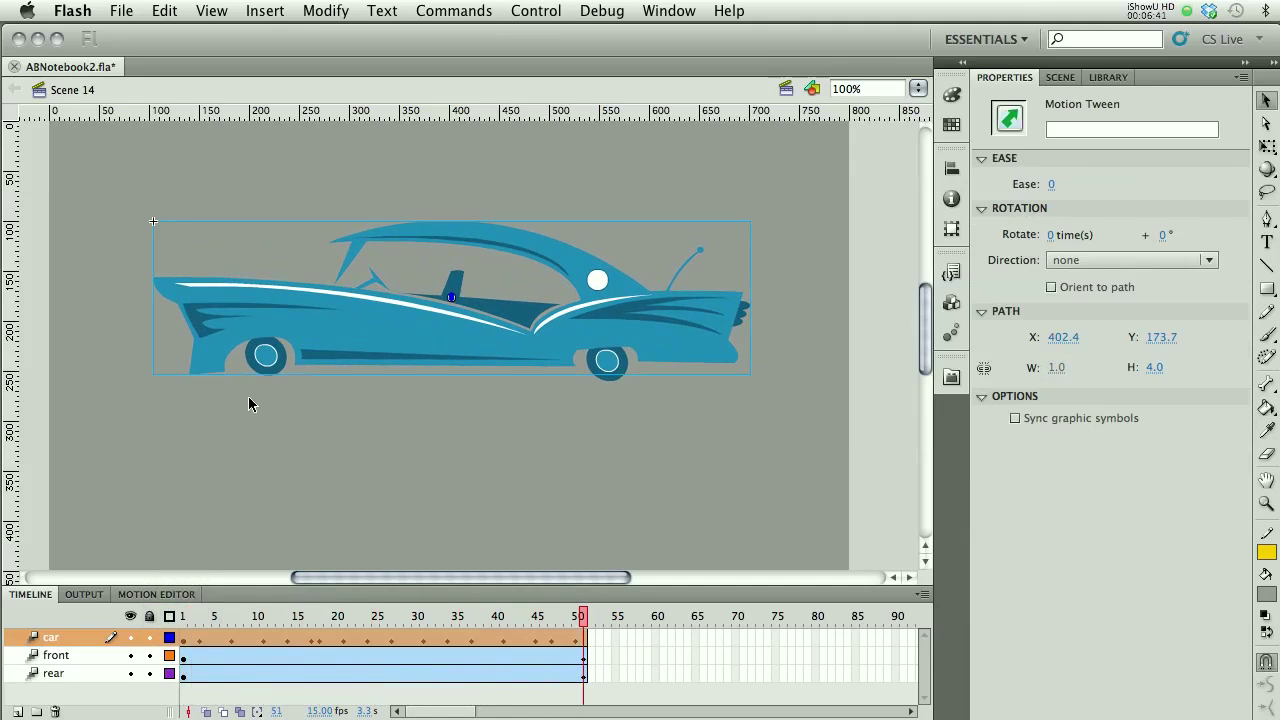
left_click(418, 328)
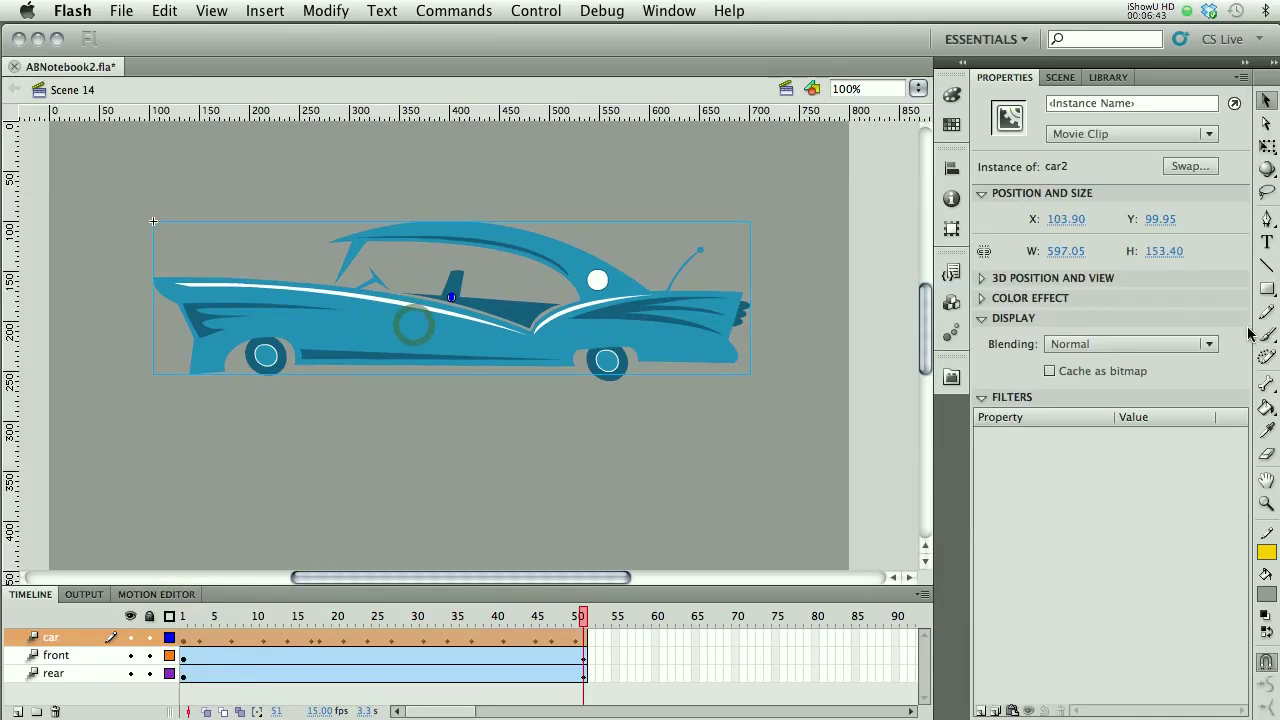
left_click(981, 303)
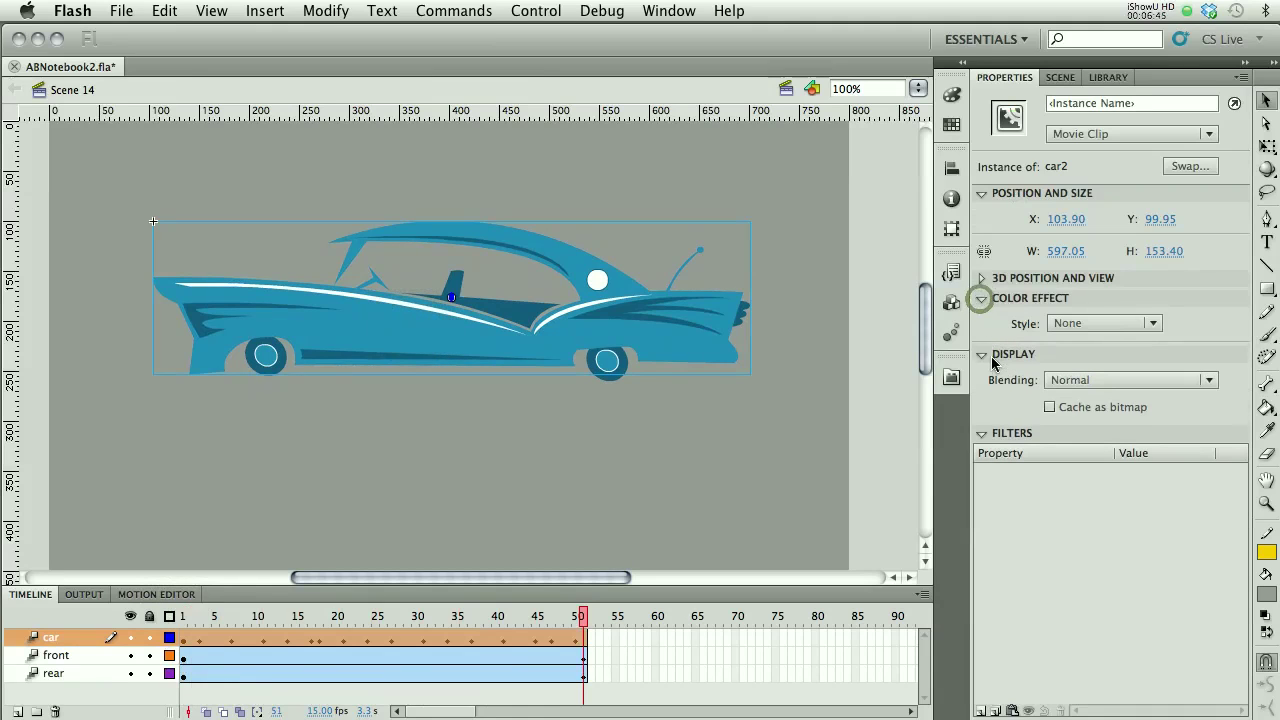
left_click(1072, 323)
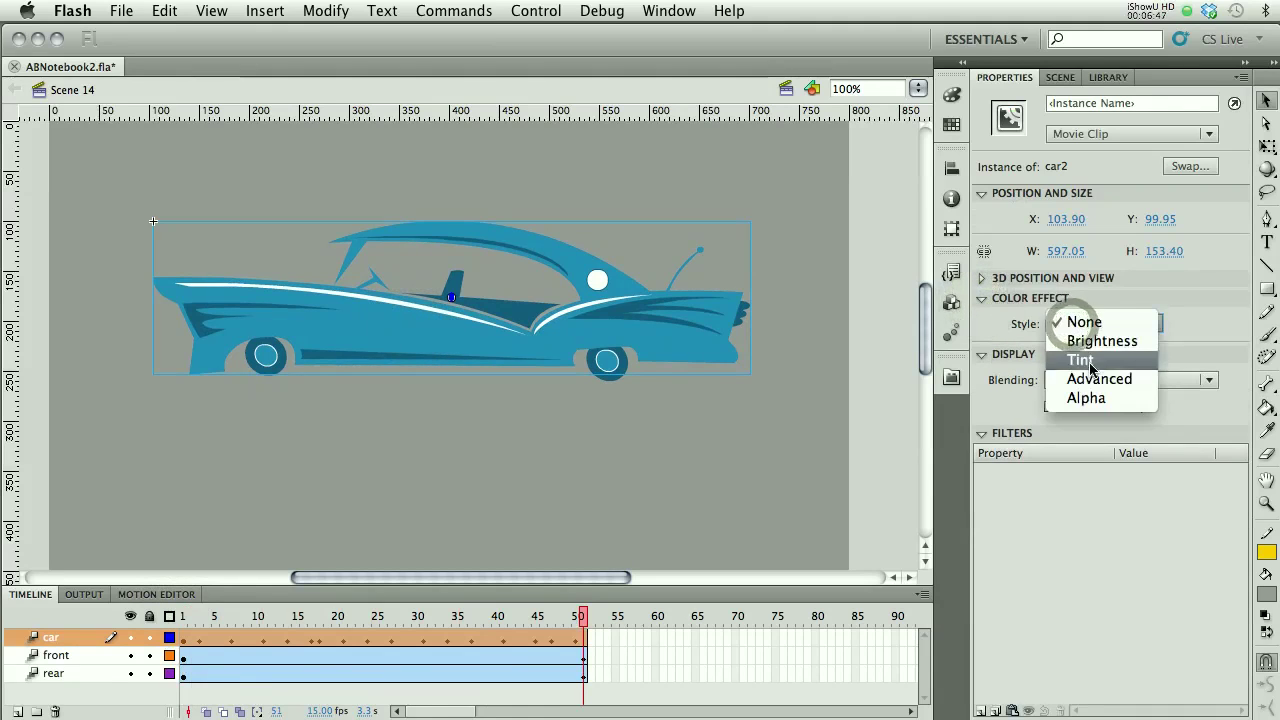
left_click(1087, 360)
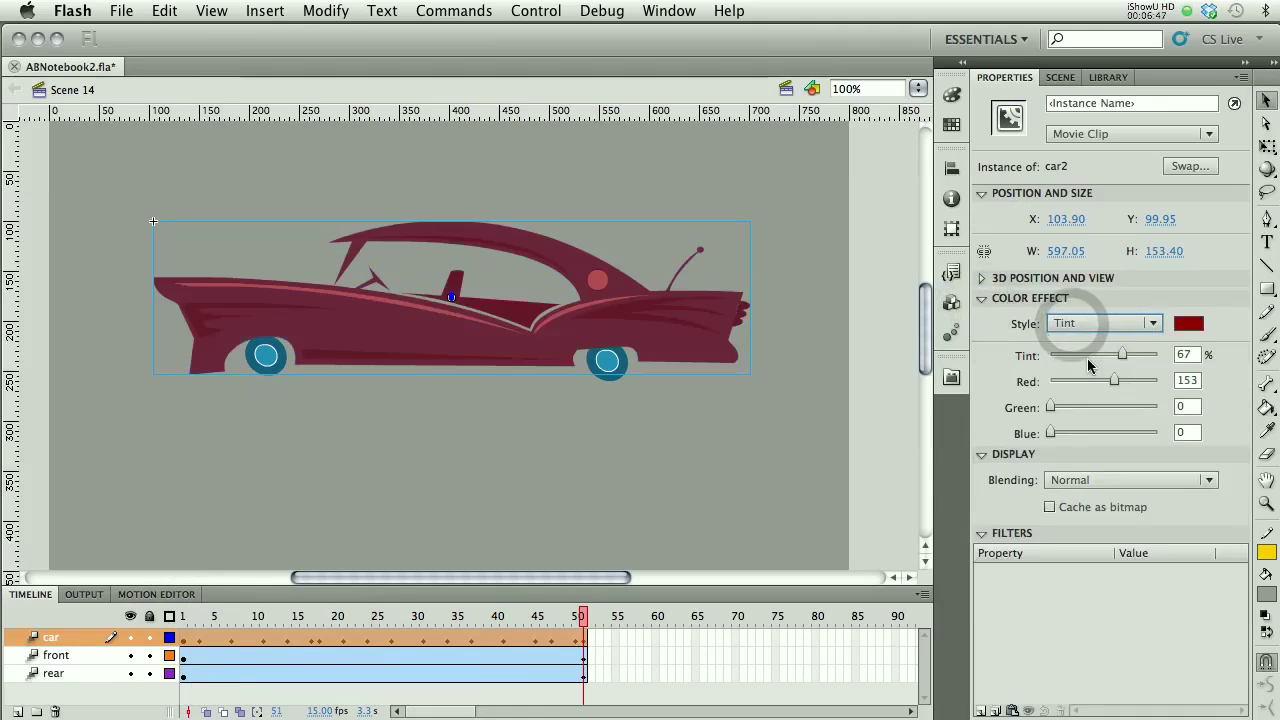
left_click(1189, 323)
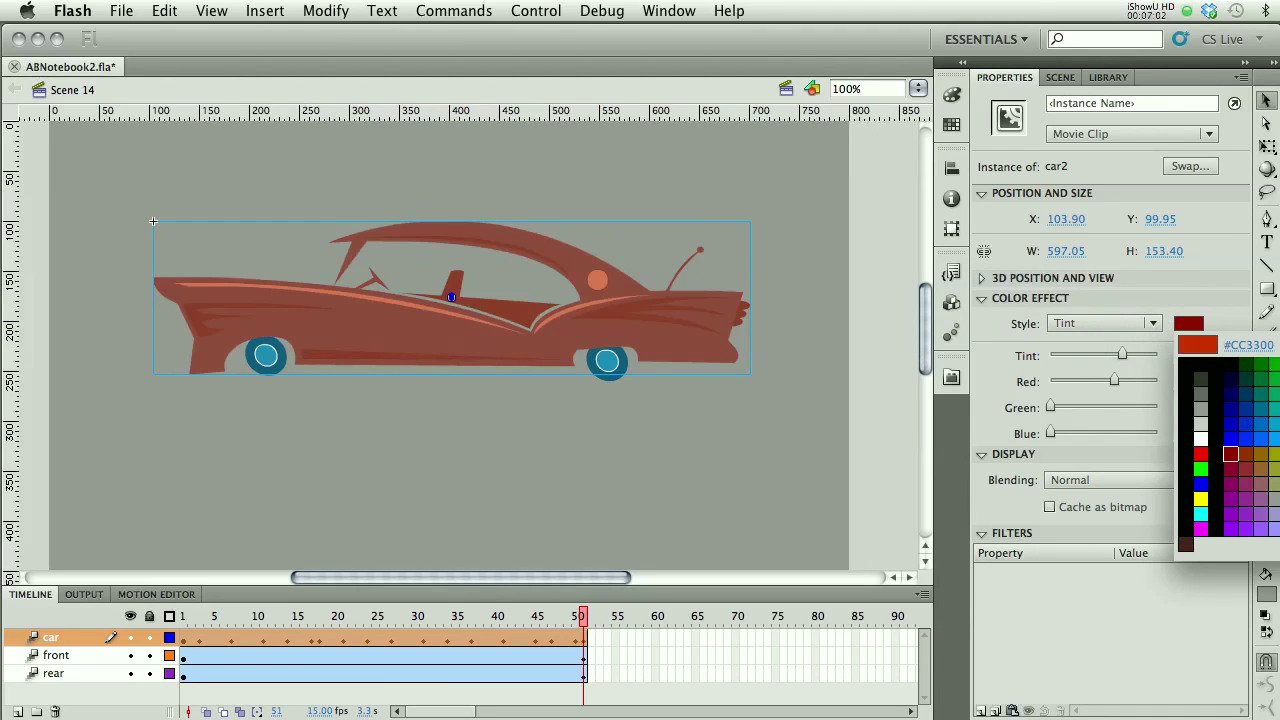
left_click(1226, 453)
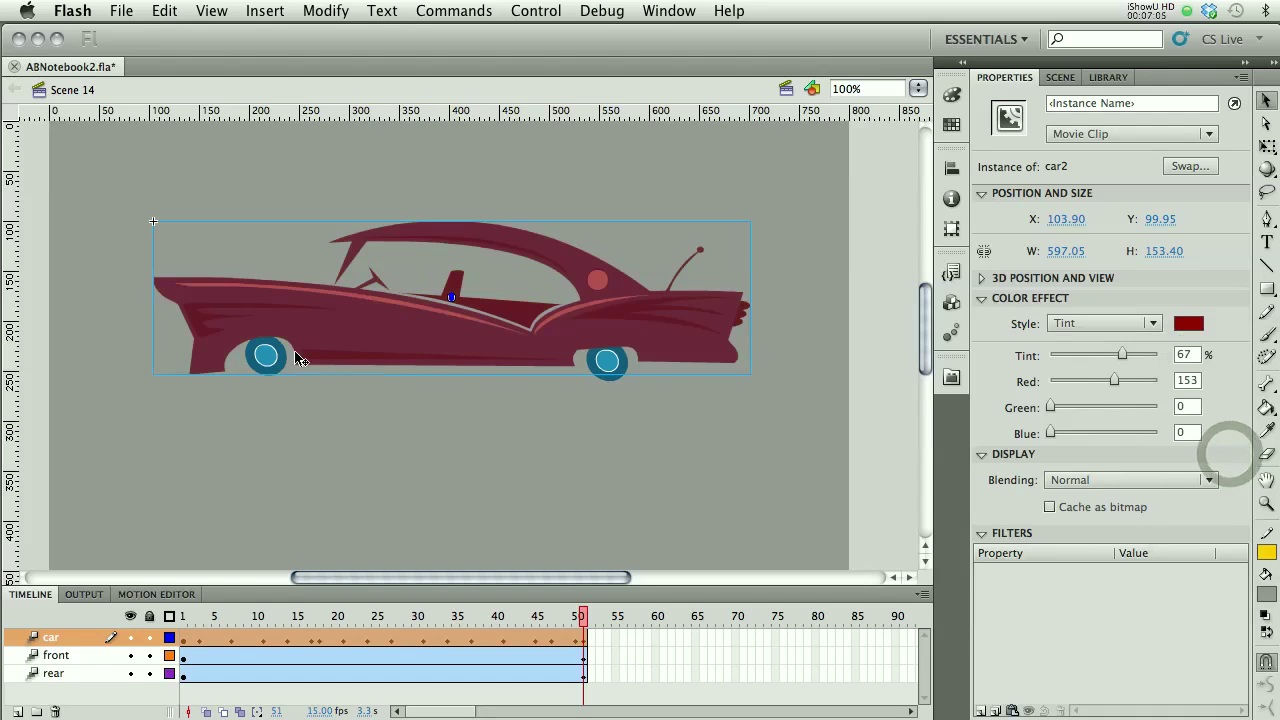
- Tint the front wheel dark blue-gray #333366 (Red 51, Green 51, Blue 102)
left_click(266, 356)
left_click(1140, 322)
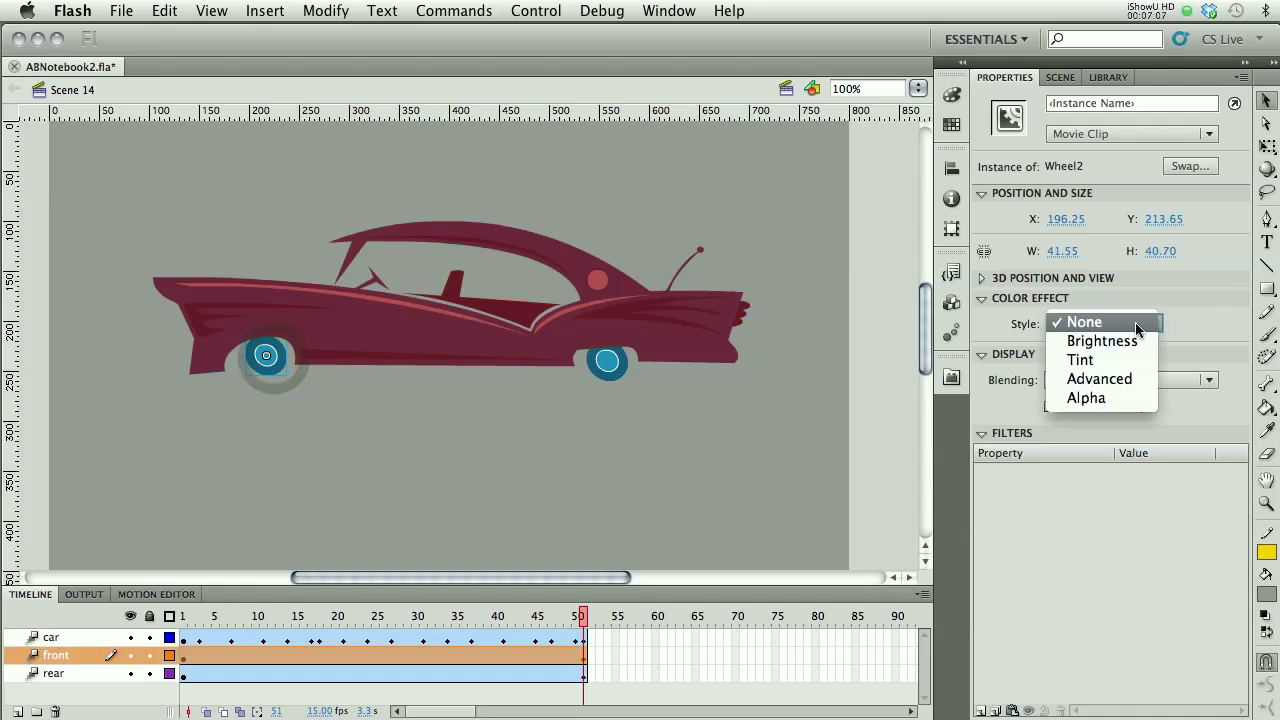
left_click(1128, 361)
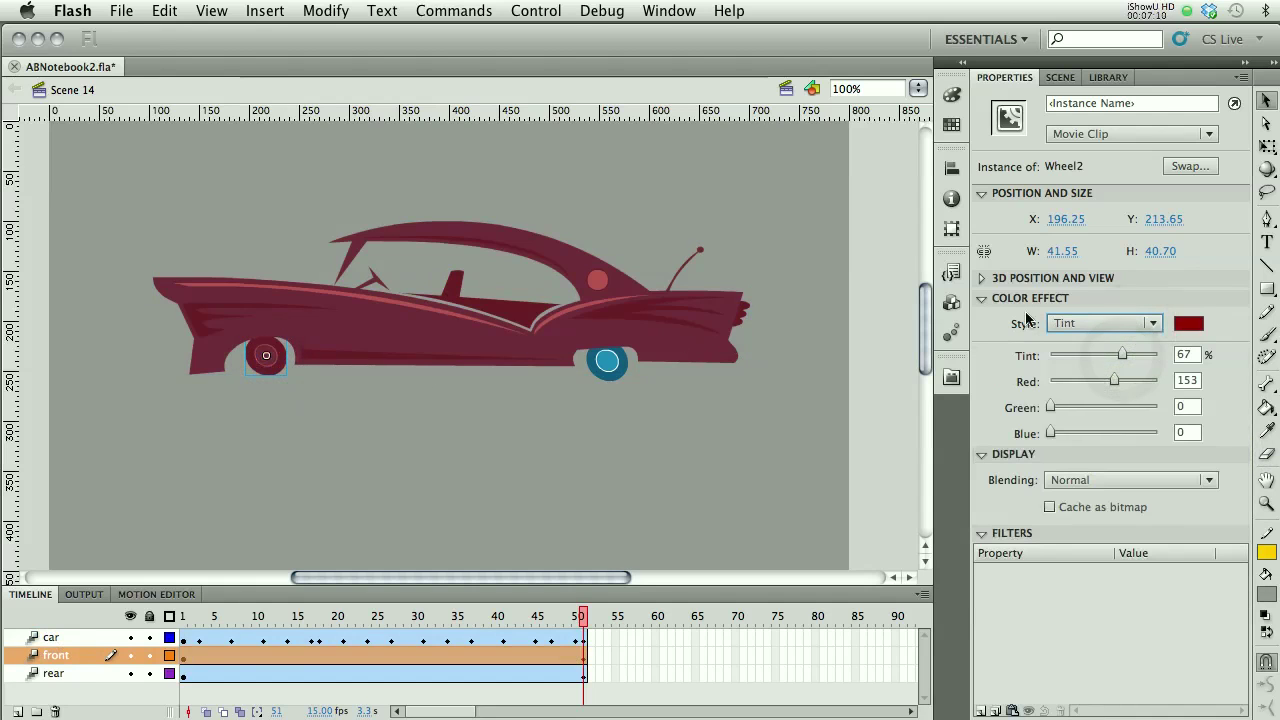
left_click(1189, 325)
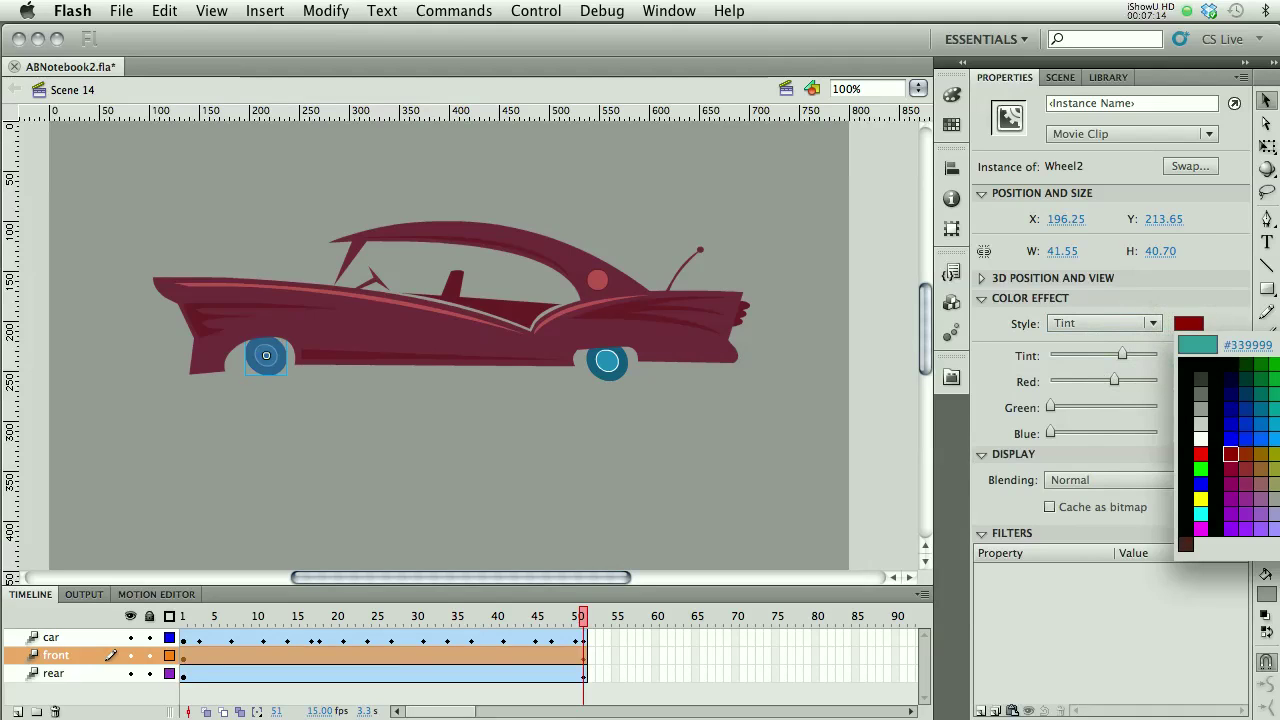
left_click(1277, 393)
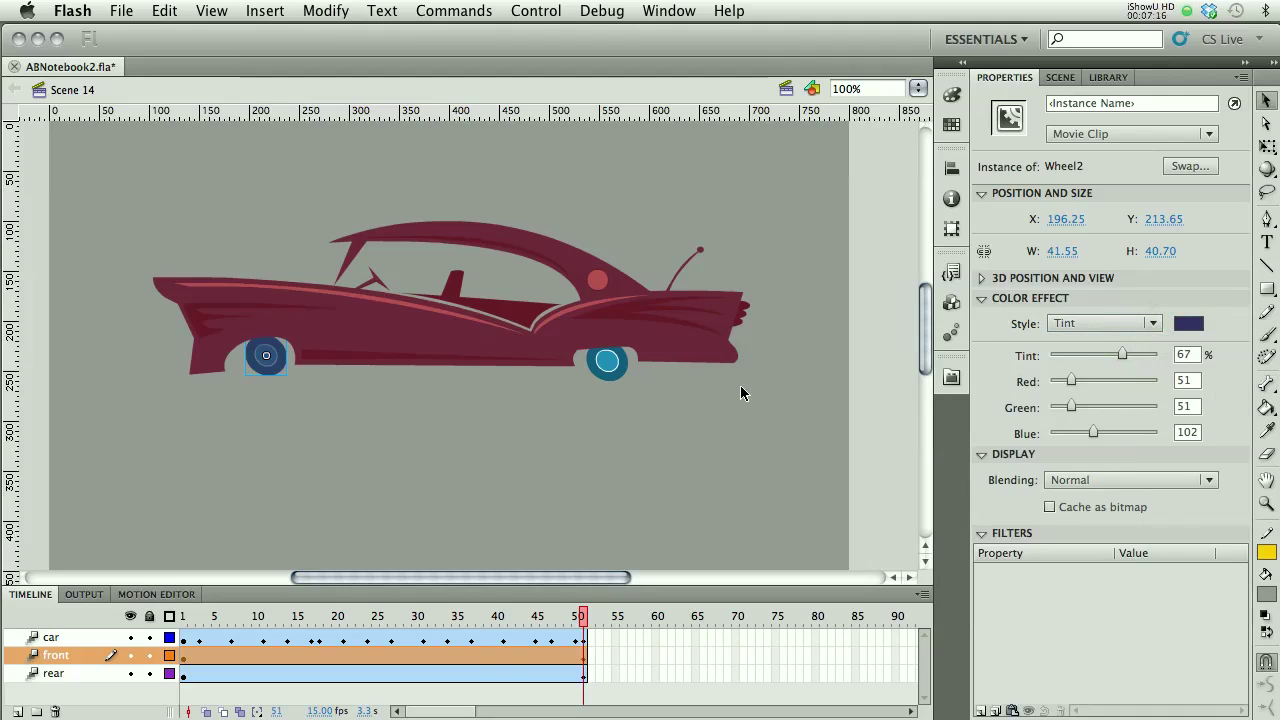
- Apply the same dark blue Tint to the rear wheel at 68%
left_click(610, 372)
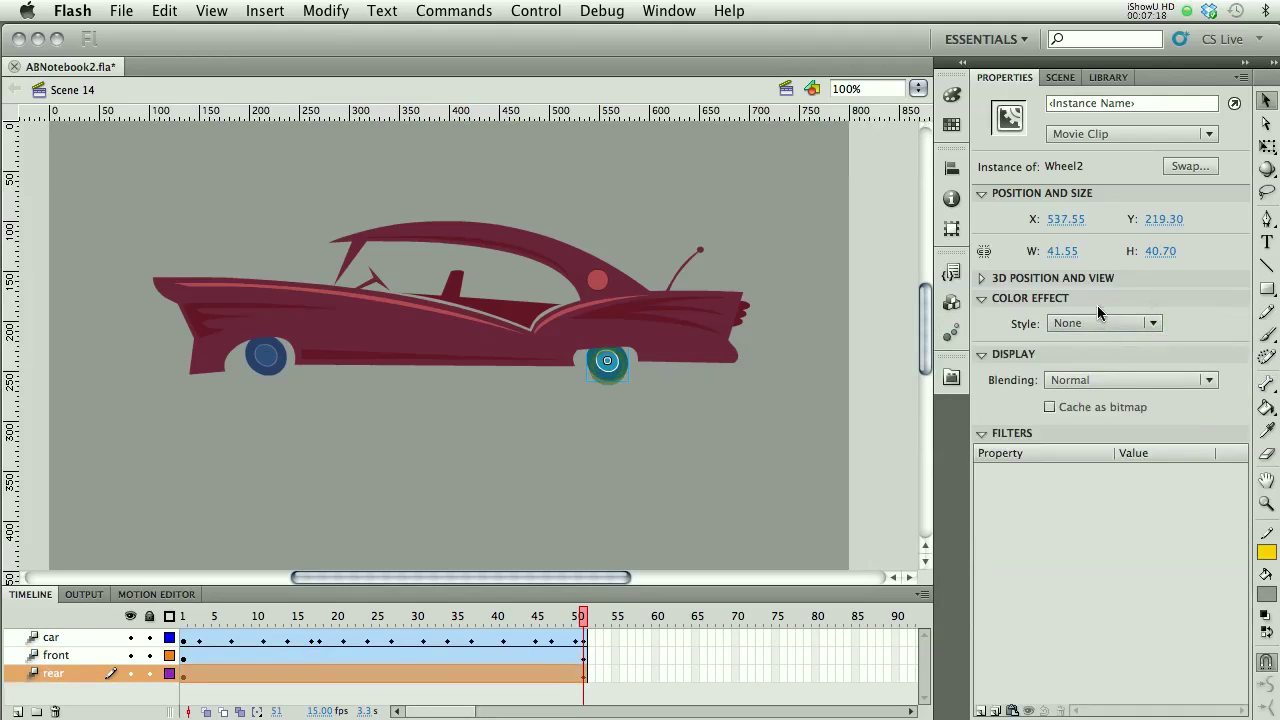
left_click(1127, 324)
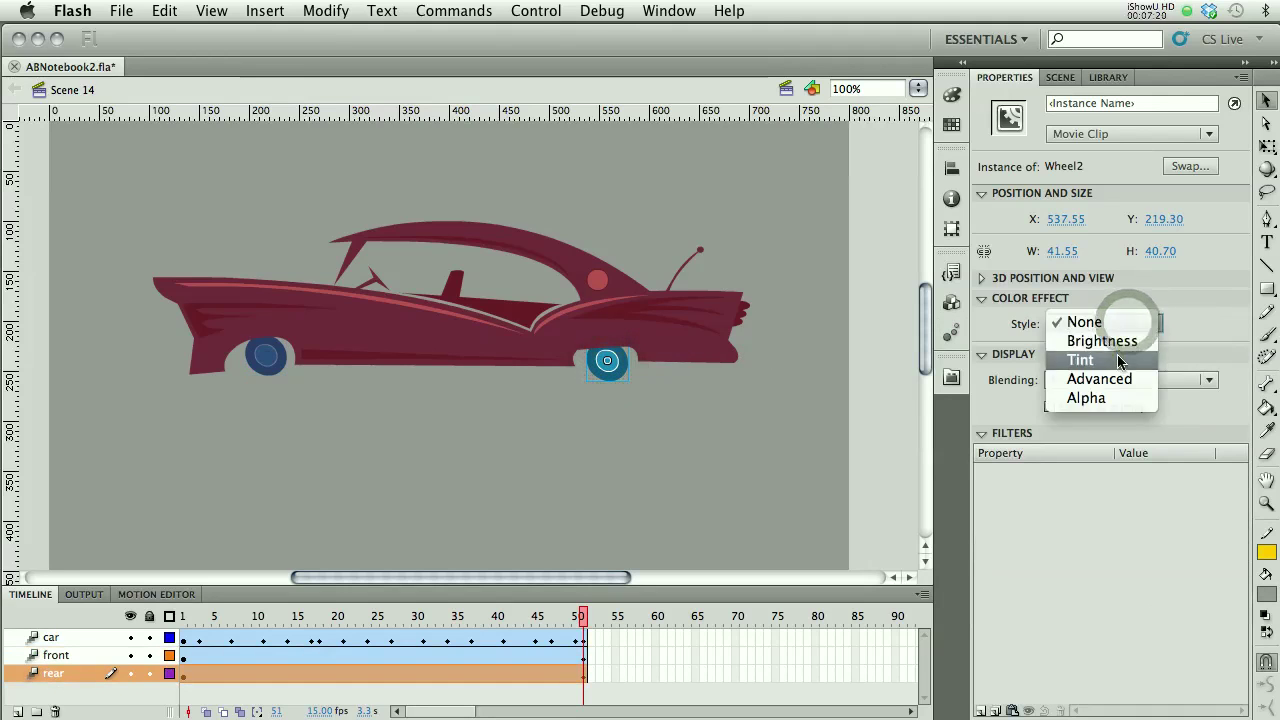
left_click(1120, 358)
left_click_drag(1120, 356, 1122, 358)
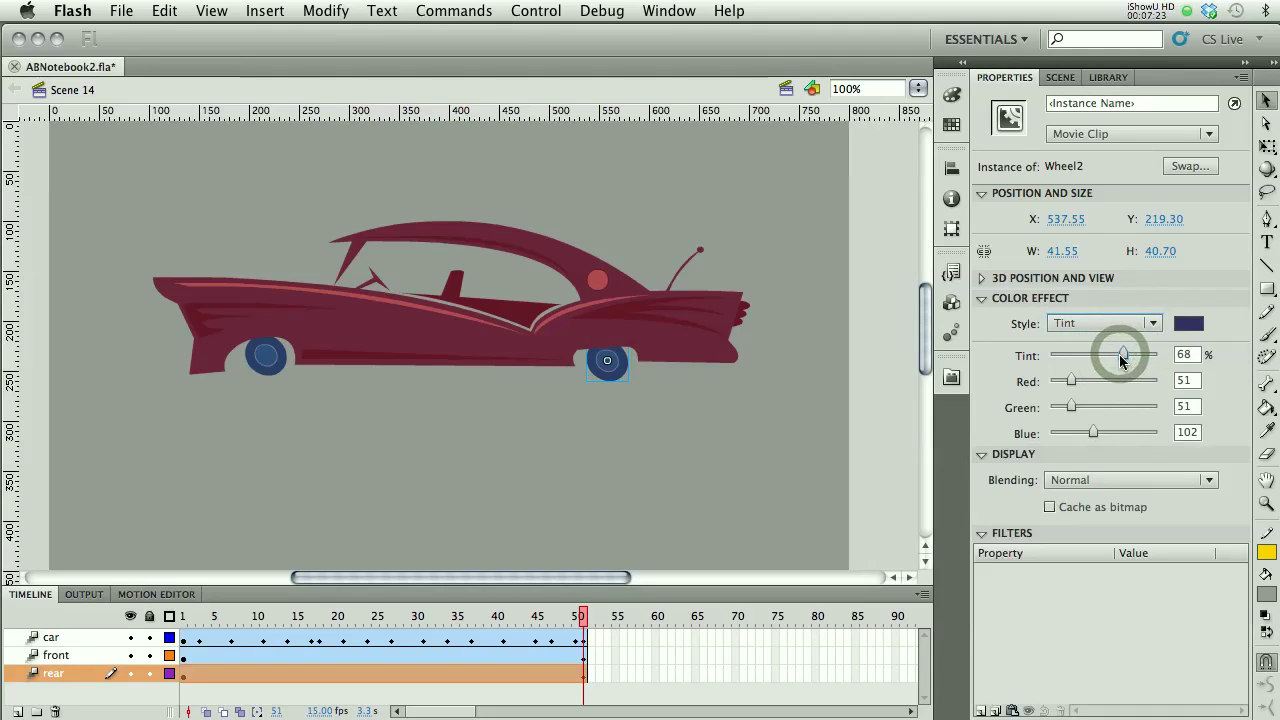
left_click(480, 469)
- Play and scrub the animation to check the tints, returning to frame 1
left_click(190, 616)
key("Return")
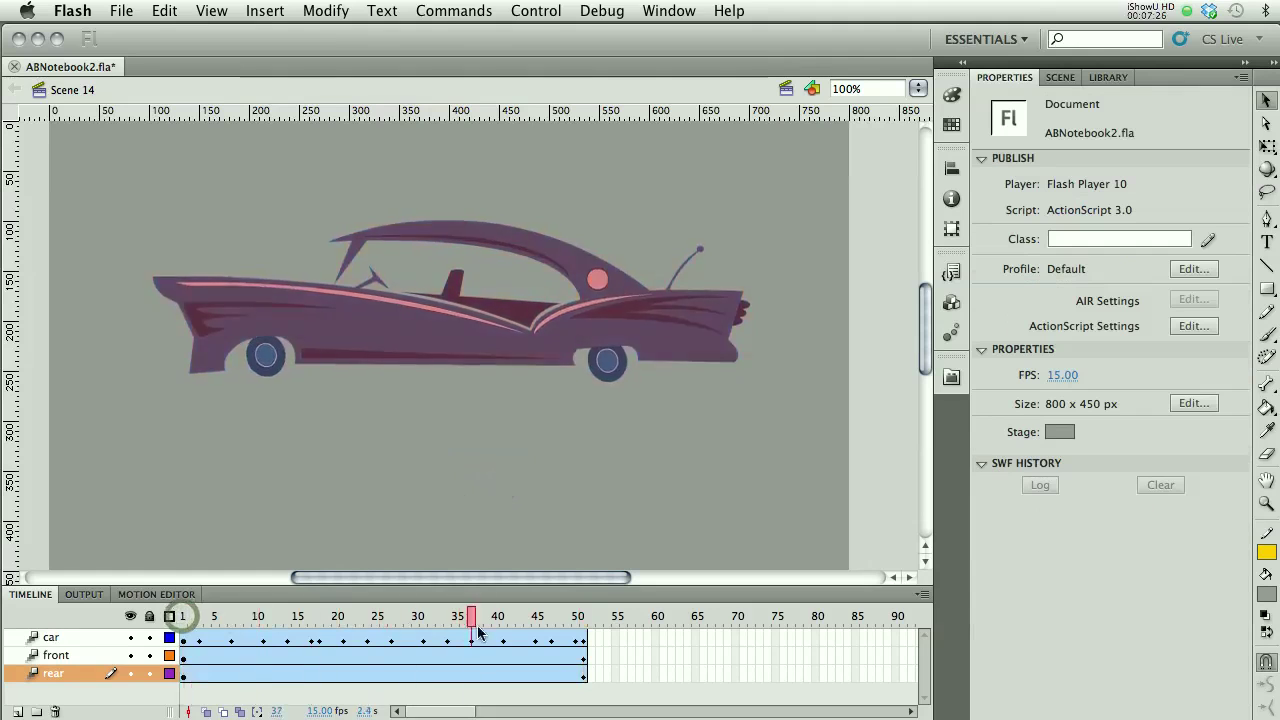
mouse_move(583, 640)
left_mouse_down()
mouse_move(184, 645)
mouse_move(580, 662)
left_mouse_up()
left_click(184, 617)
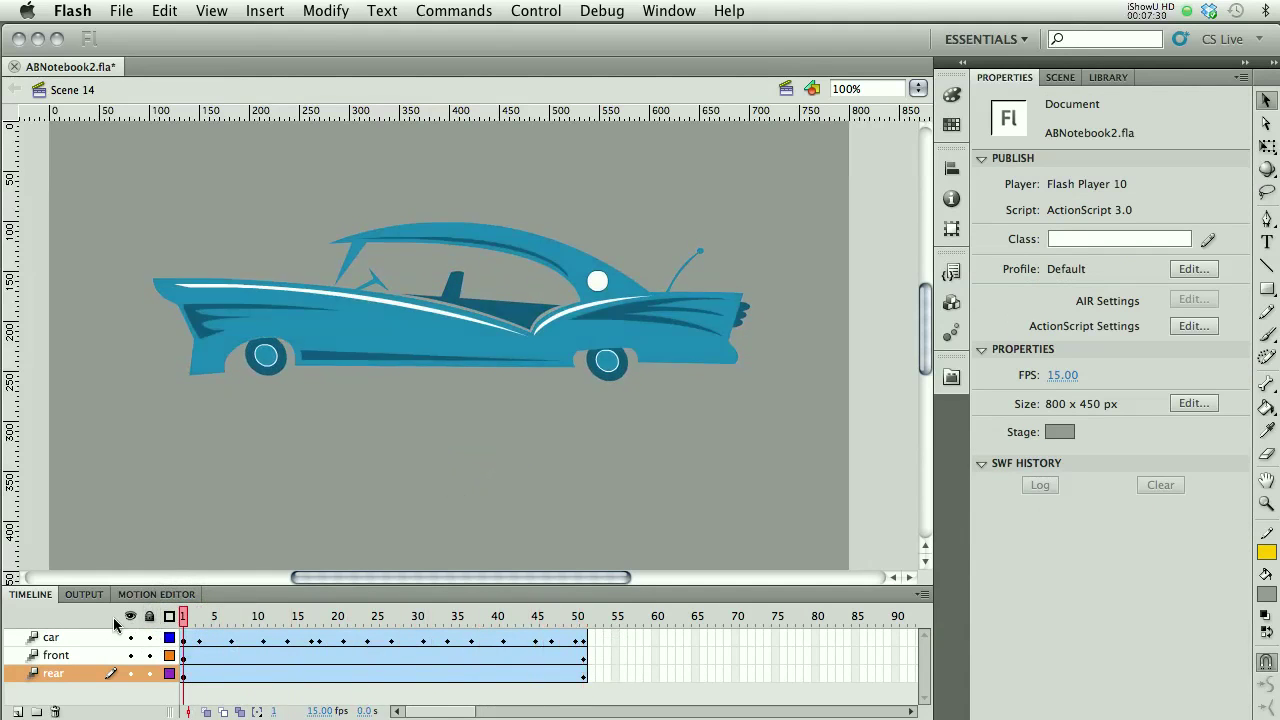
- Tint the car body #660000 at 81% on frame 1 and preview through frame 50
left_click(250, 314)
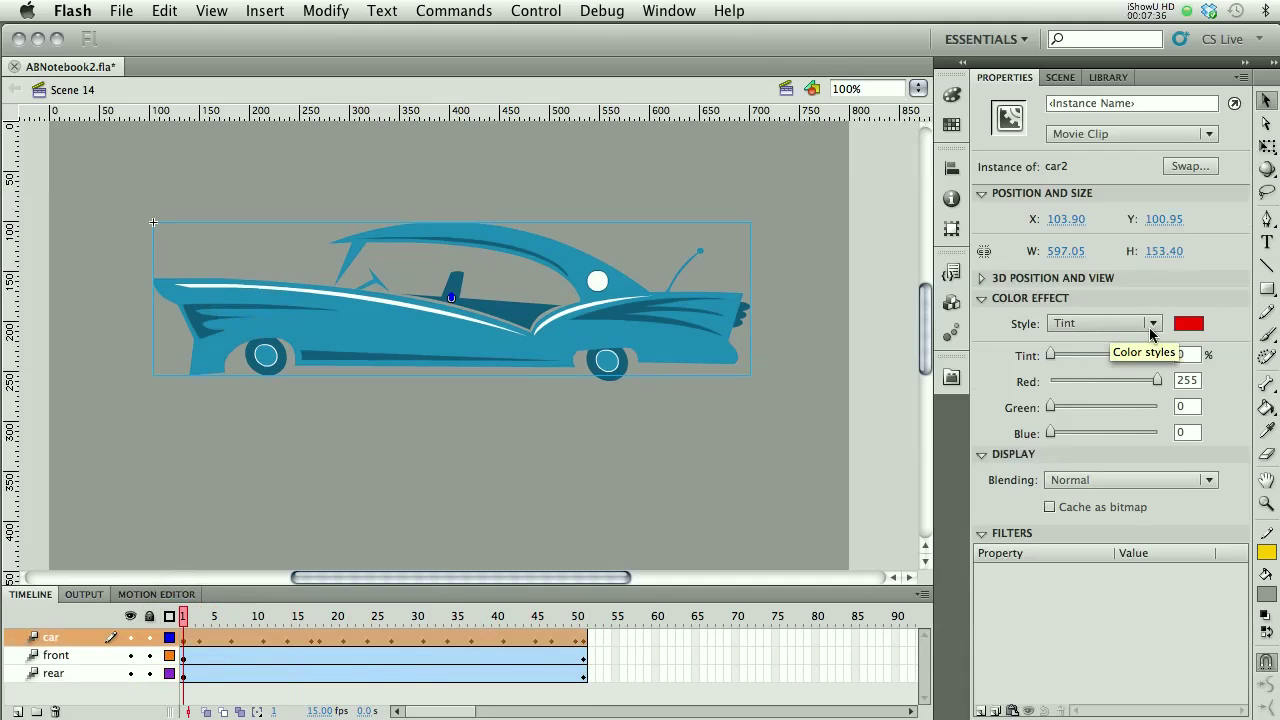
left_click(1189, 323)
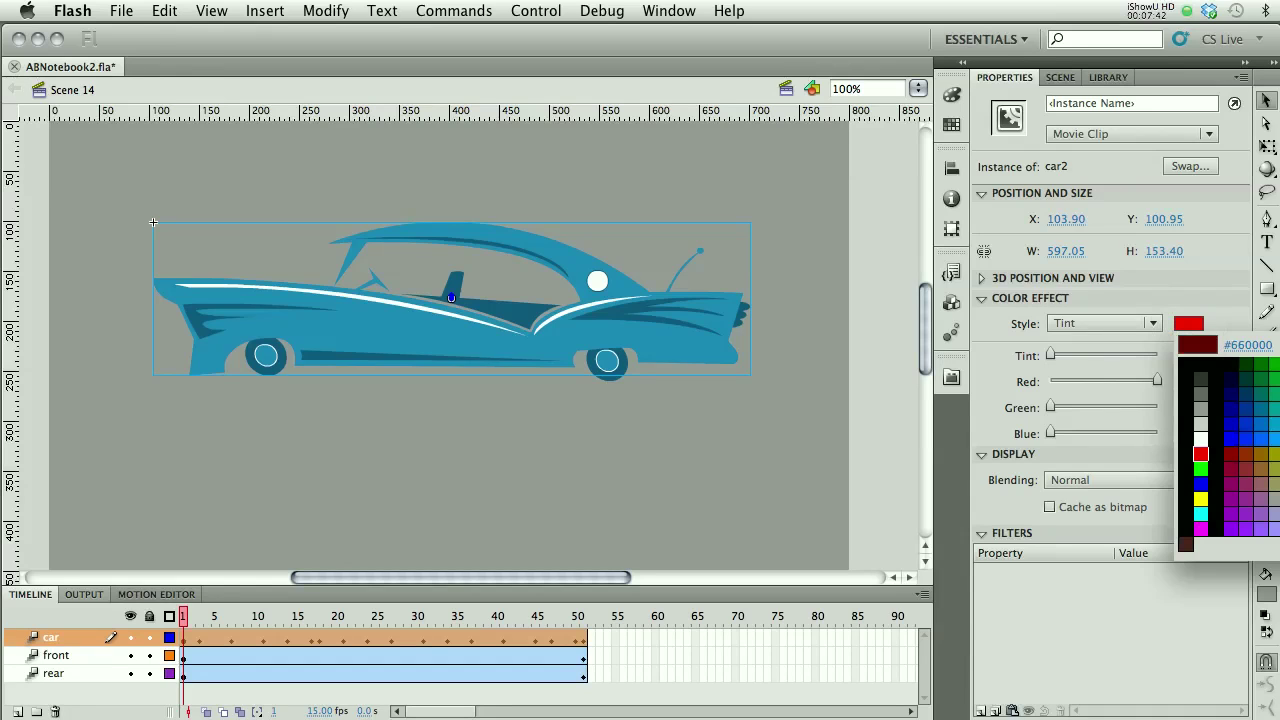
left_click(1279, 366)
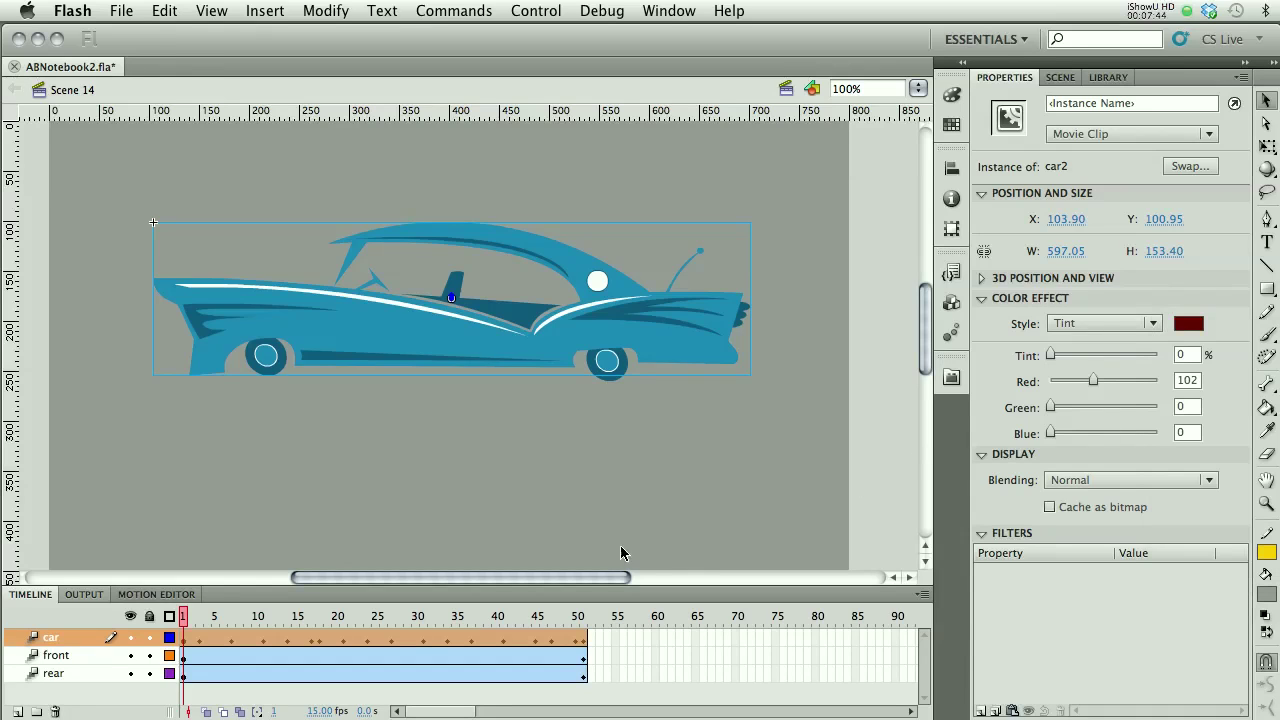
left_click_drag(1052, 357, 1141, 361)
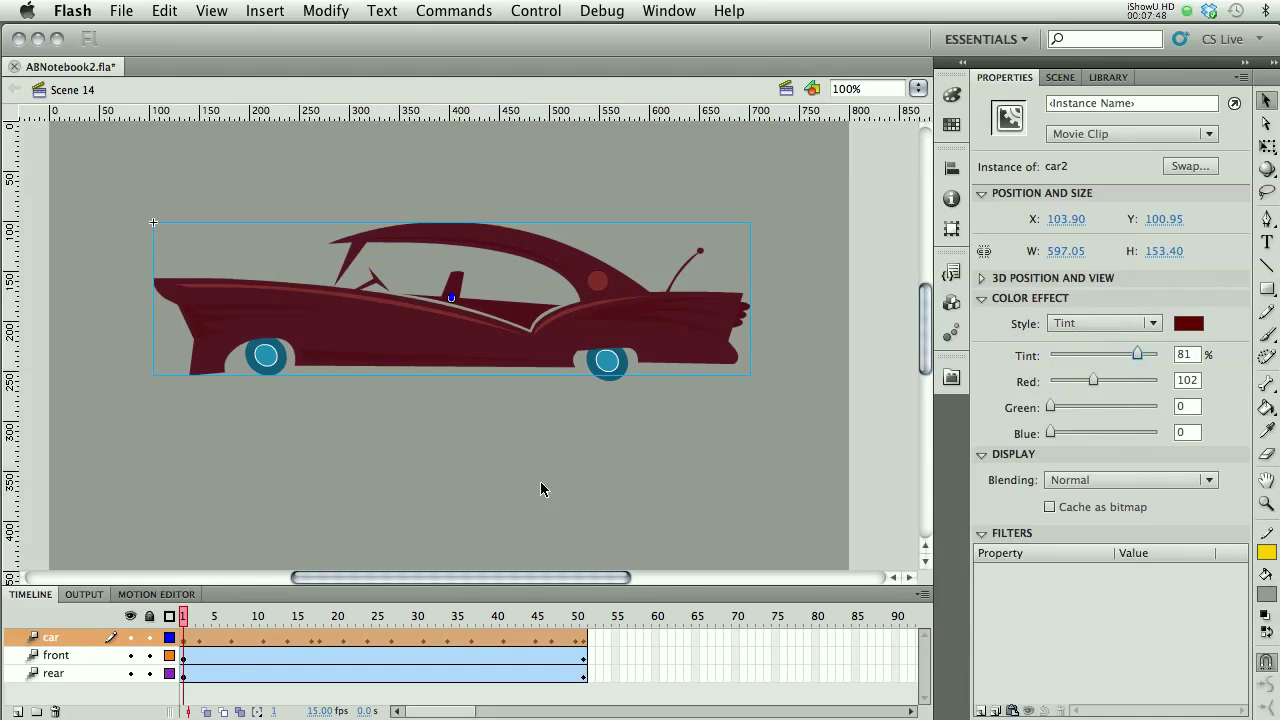
mouse_move(184, 616)
left_mouse_down()
mouse_move(578, 628)
mouse_move(184, 616)
left_mouse_up()
left_click(280, 345)
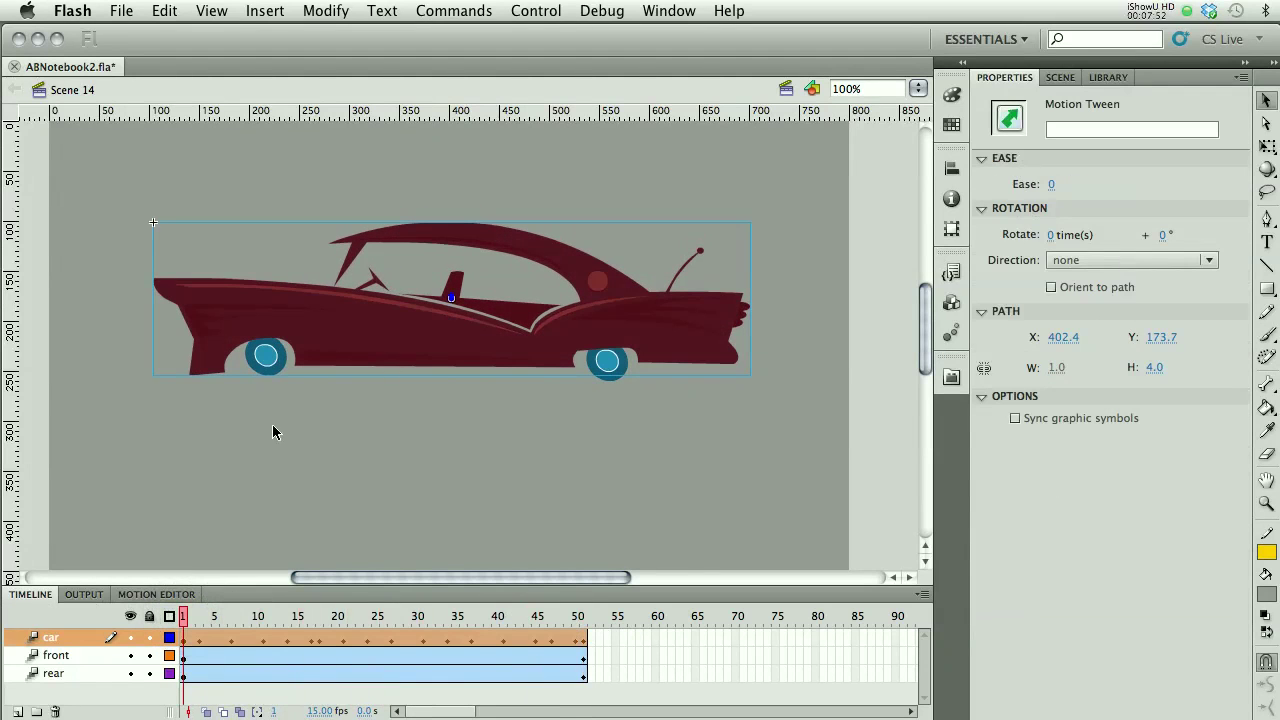